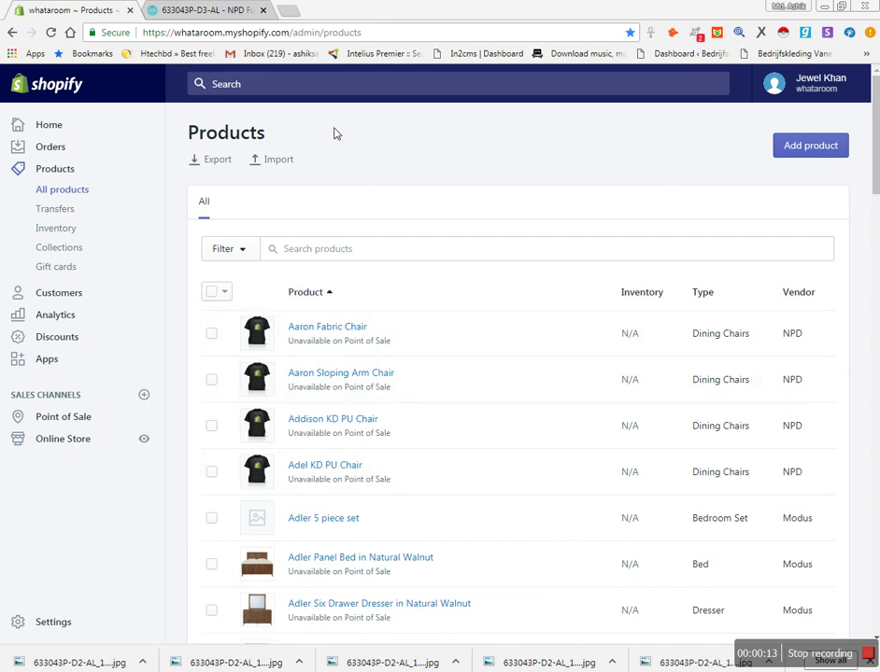
- Review the supplier's chair page and the product list on Sheet2 of the Excel catalogue, including its green-highlighted rows
left_click(212, 11)
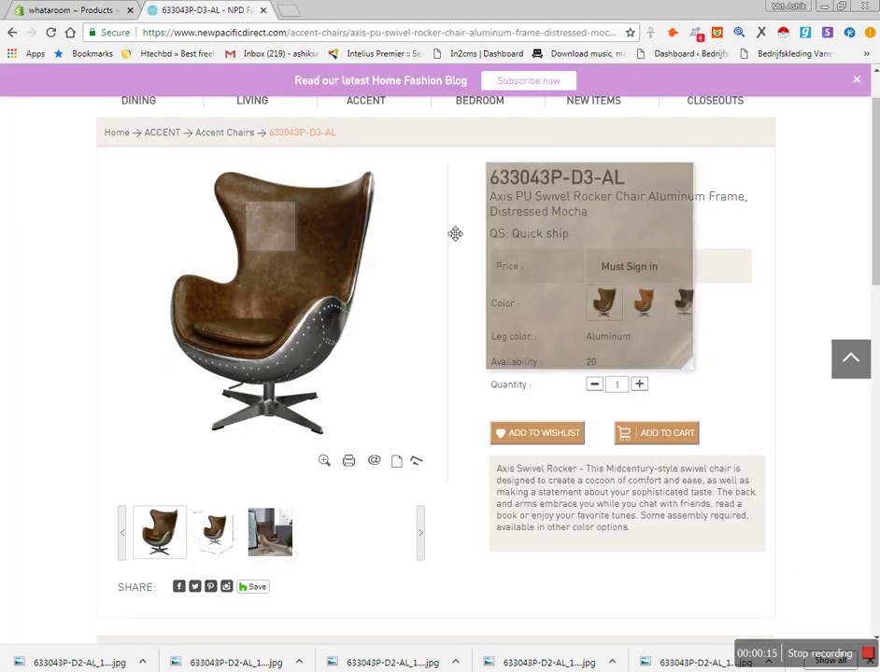
scroll(843, 283, "up", 1)
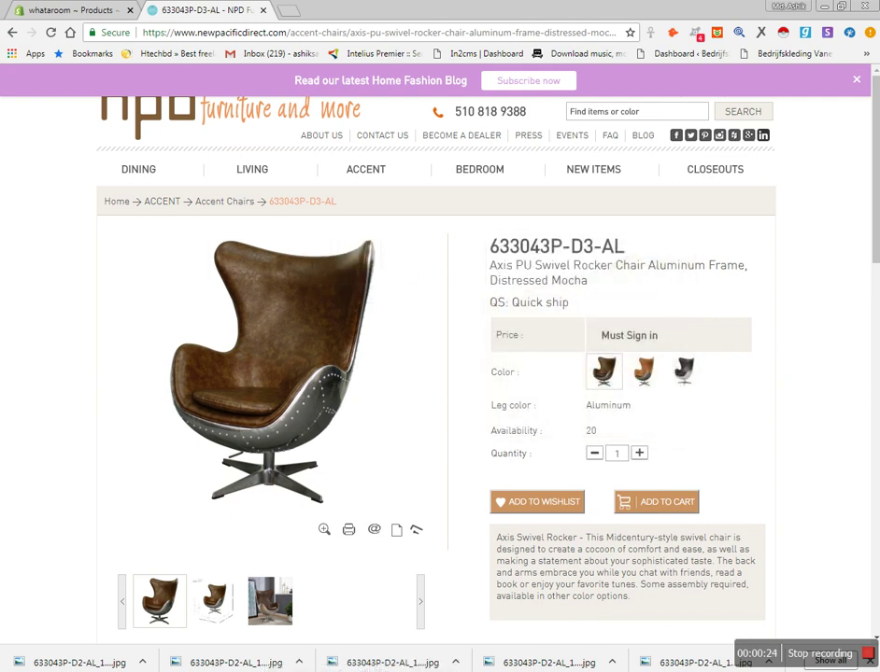
key("alt+Tab")
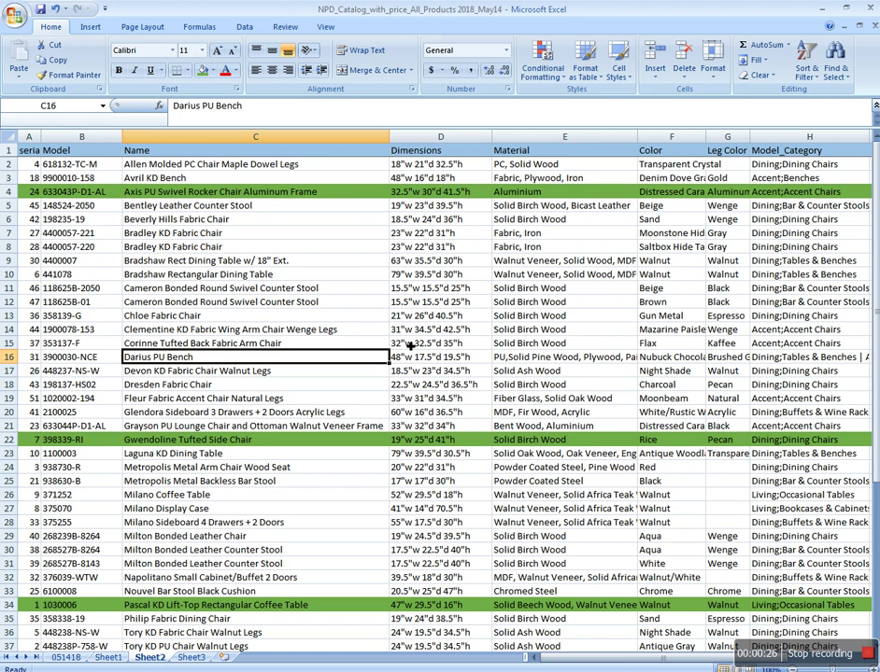
scroll(411, 346, "down", 2)
scroll(411, 346, "up", 2)
left_click_drag(103, 163, 108, 571)
scroll(94, 229, "down", 4)
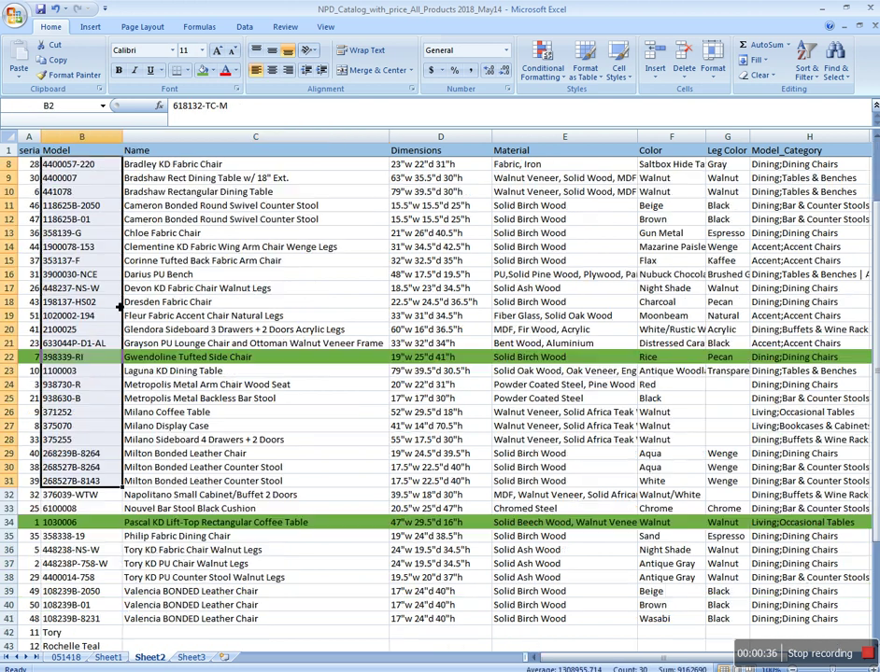
left_click(116, 538)
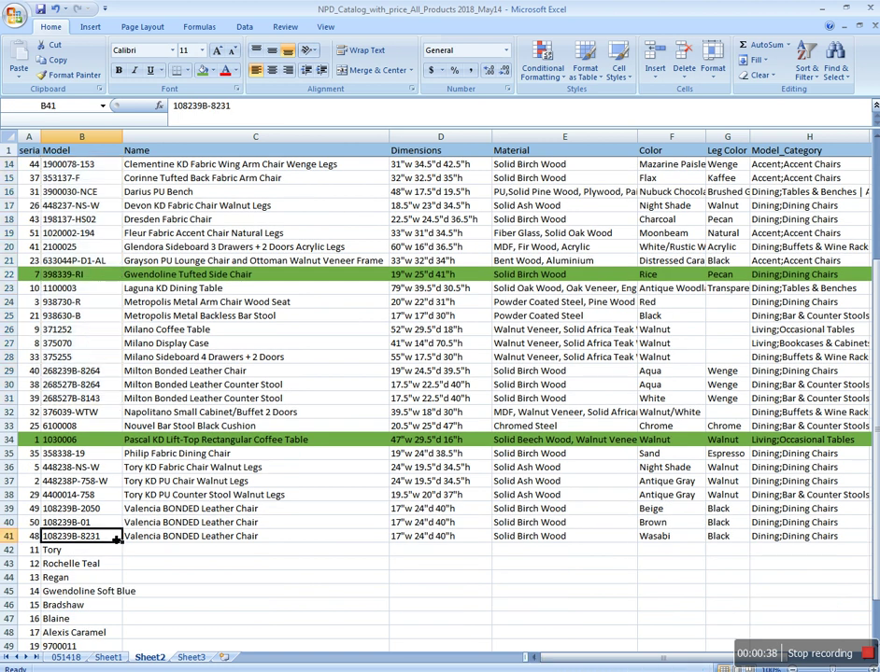
left_click(11, 538)
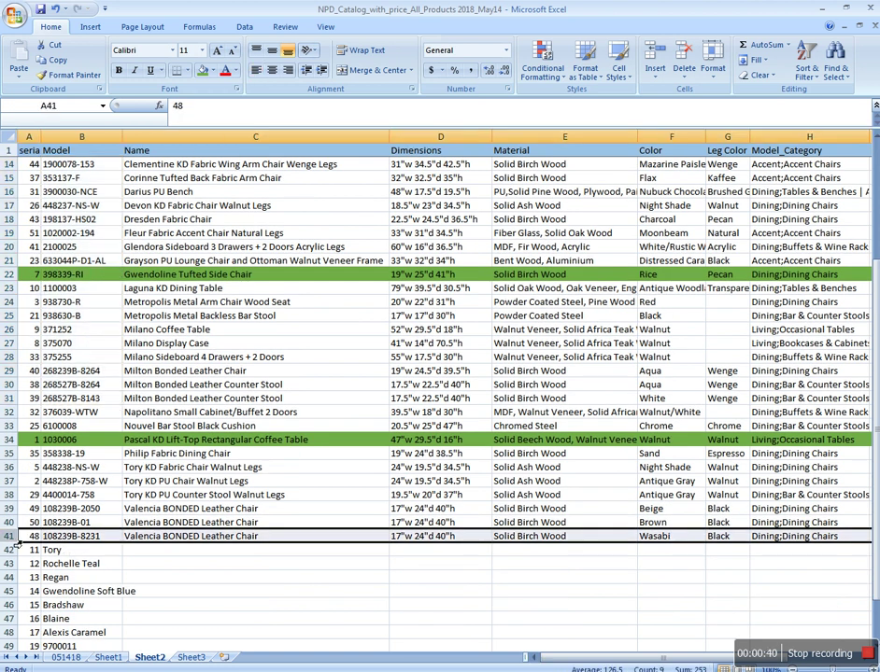
scroll(221, 386, "down", 1)
scroll(262, 485, "up", 4)
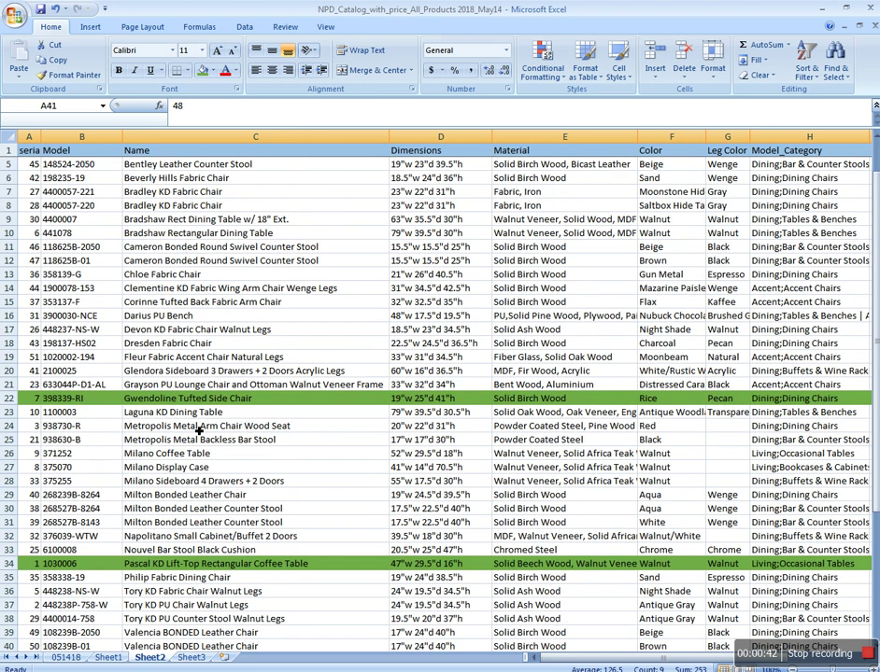
left_click(13, 398)
left_click(15, 564)
scroll(192, 453, "up", 1)
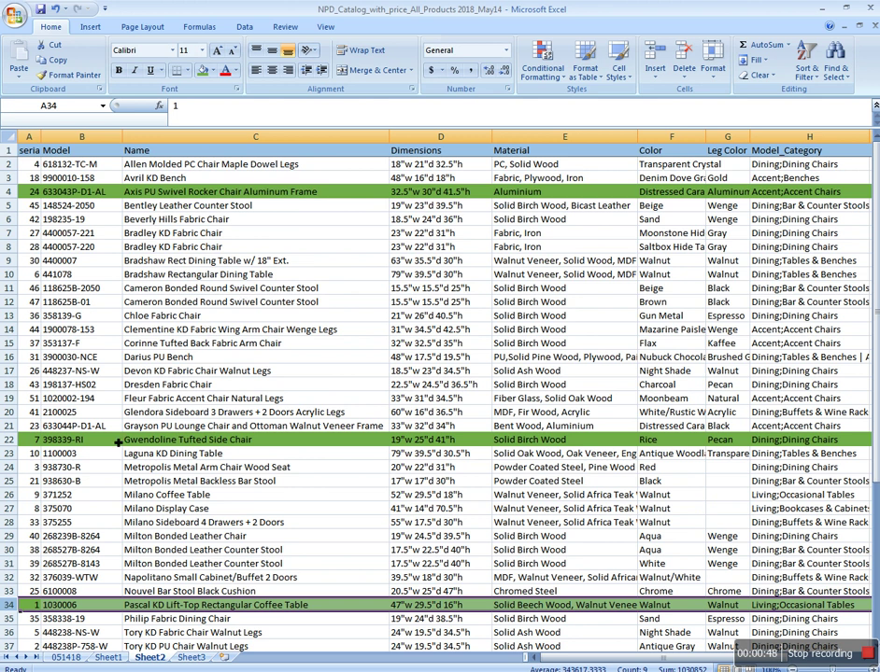
- Copy the model number 633043P-D1-AL of the Axis PU Swivel Rocker Chair from the catalogue sheet
left_click(110, 194)
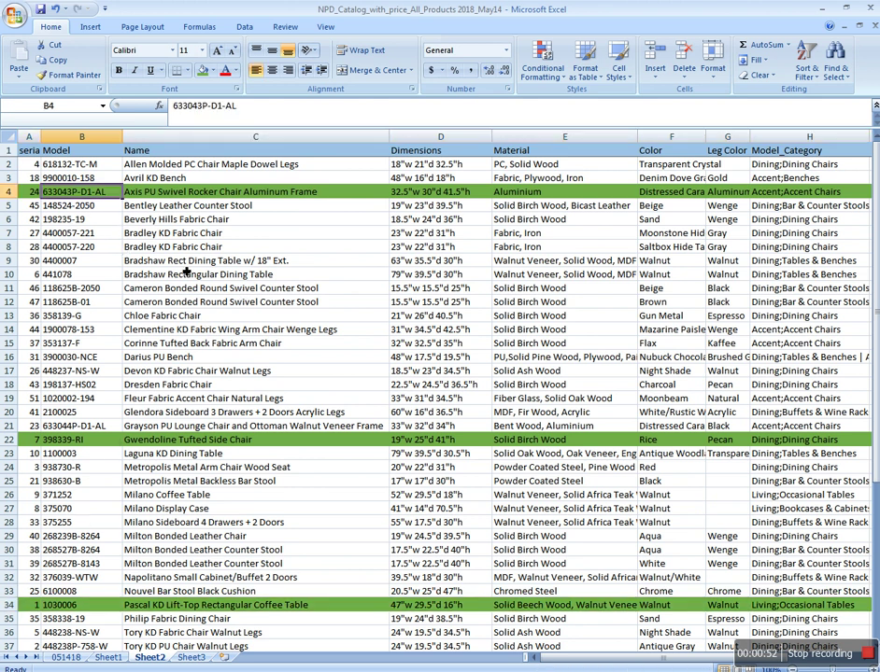
right_click(97, 192)
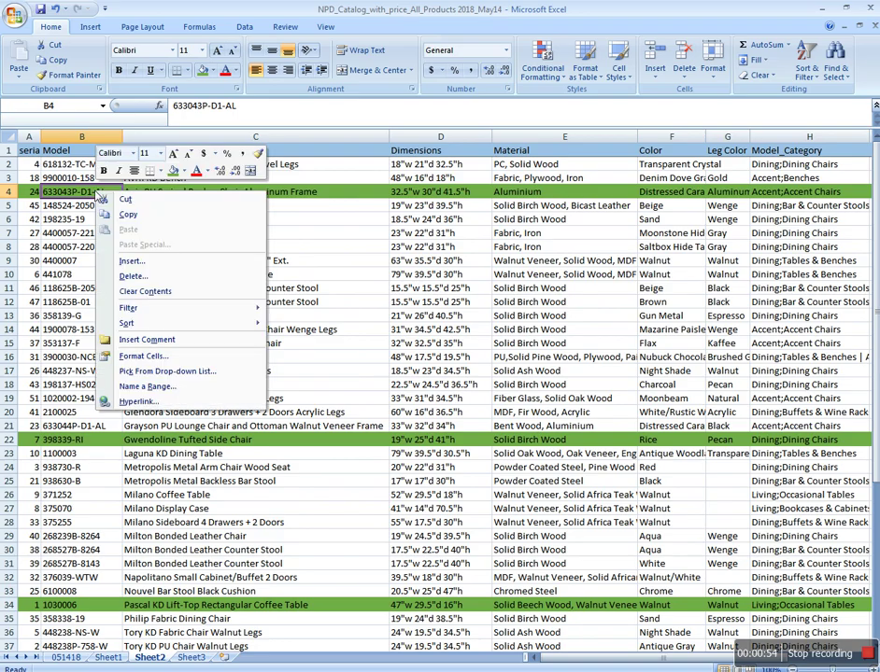
left_click(119, 212)
- Switch to the NPD Furniture site in Chrome, search it for model 633043P-D1-AL and open the matching chair's page
key("alt+Tab")
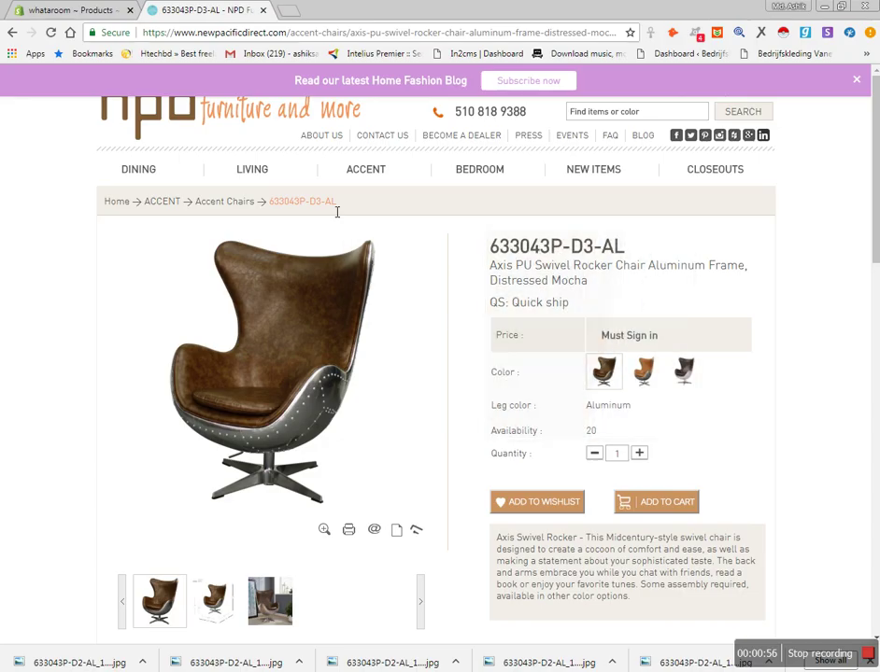
left_click(653, 118)
right_click(617, 115)
left_click(645, 196)
left_click(744, 112)
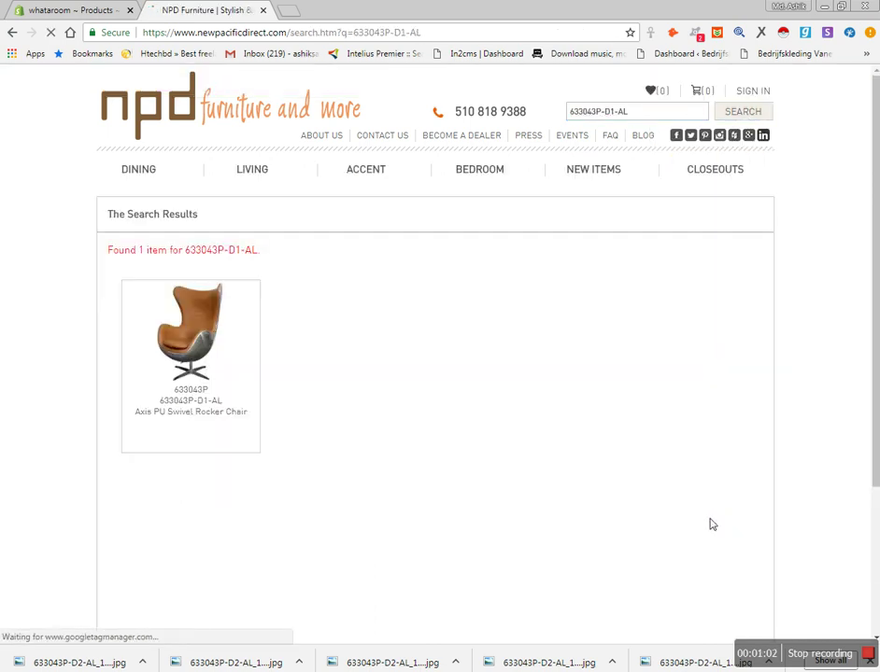
left_click(194, 355)
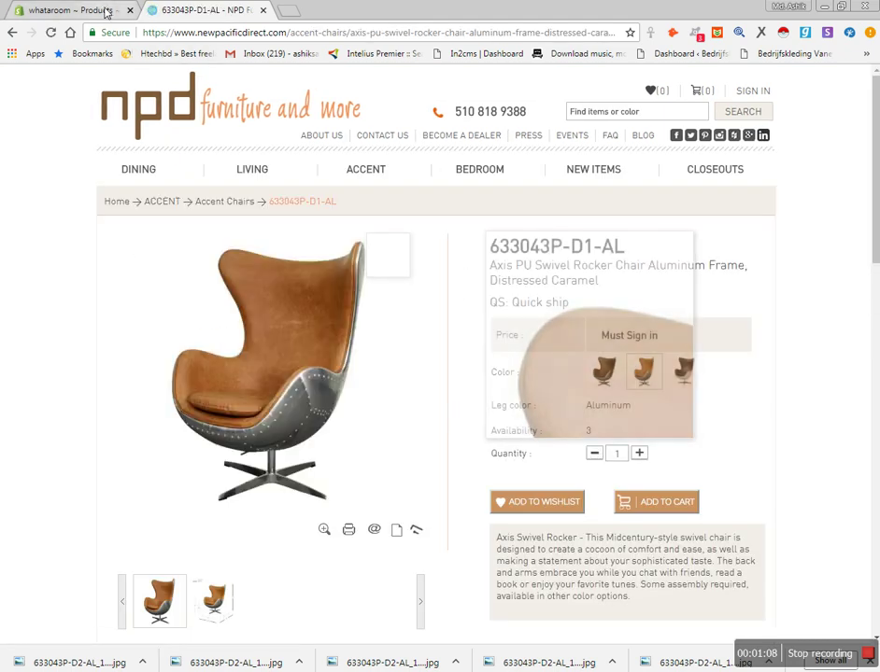
- Start a new Shopify product and title it "Axis PU Swivel Rocker Chair Aluminum Frame", using the name from the Excel catalogue
left_click(72, 10)
left_click(833, 145)
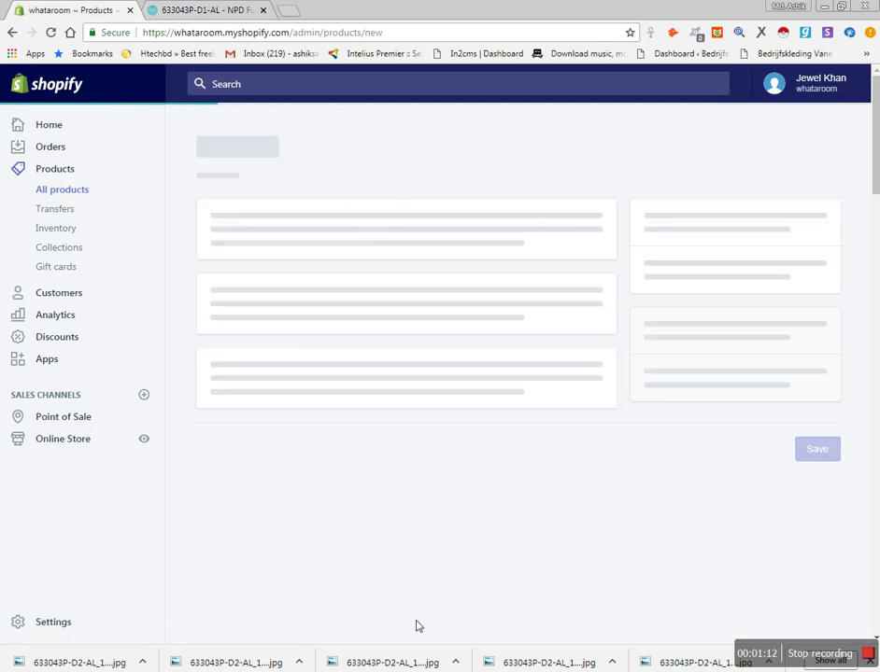
key("alt+Tab")
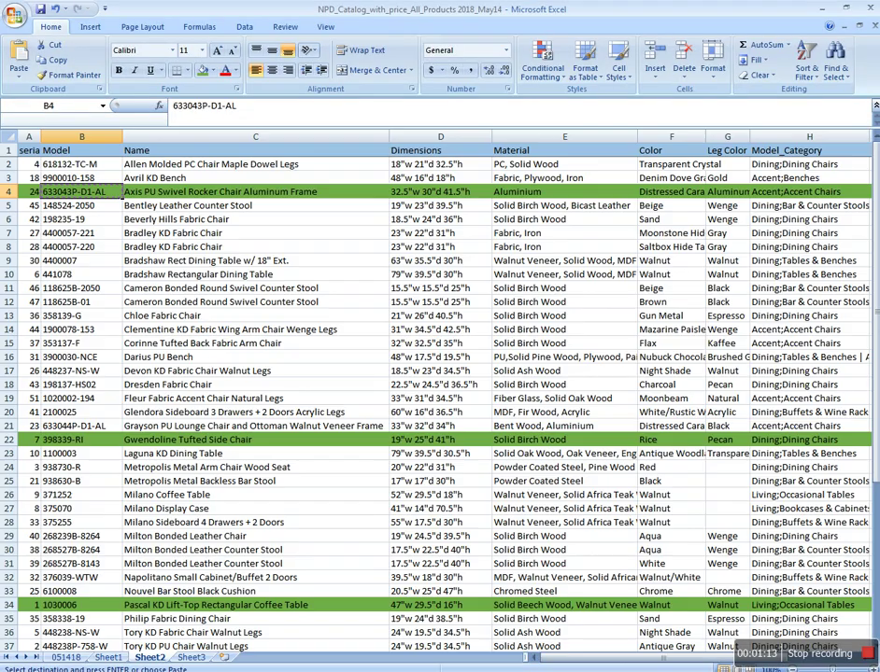
left_click(232, 192)
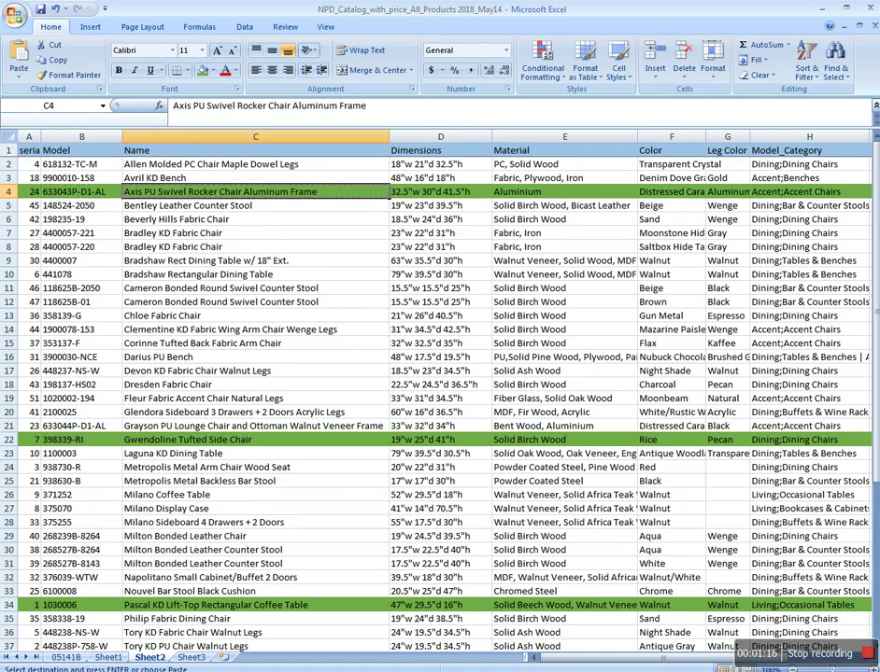
key("alt+Tab")
left_click(336, 233)
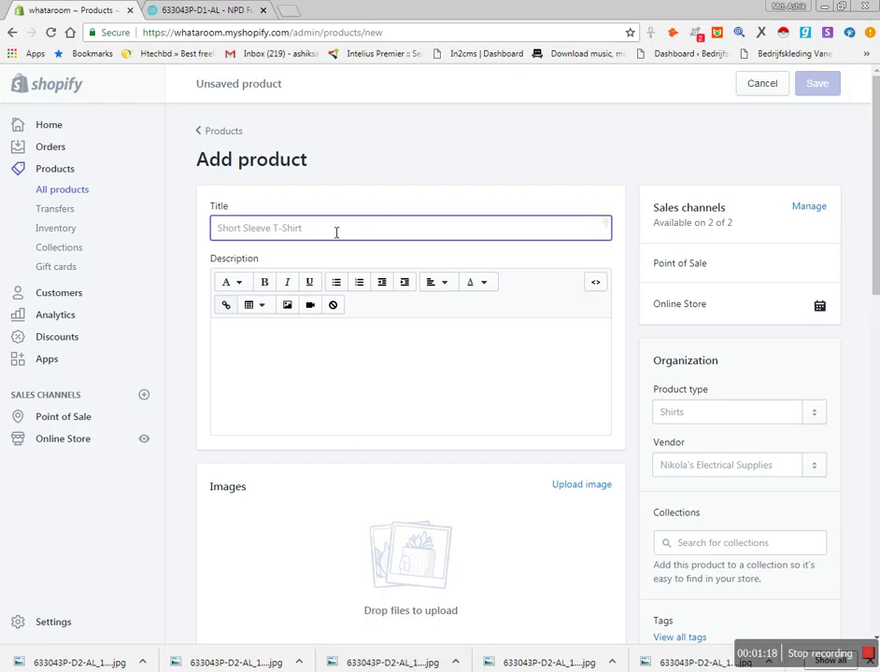
key("ctrl+v")
left_click(332, 337)
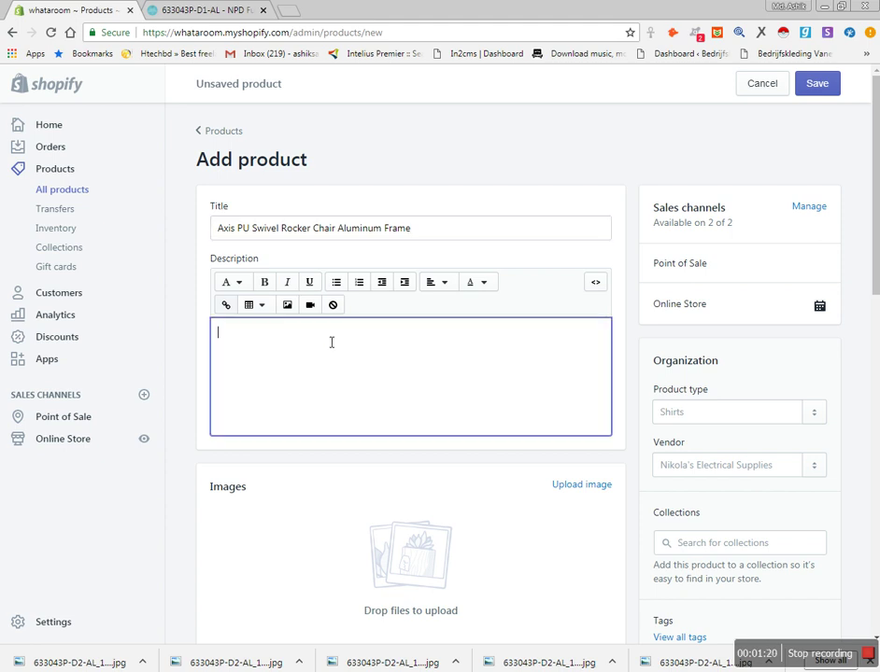
left_click(217, 11)
scroll(754, 411, "down", 1)
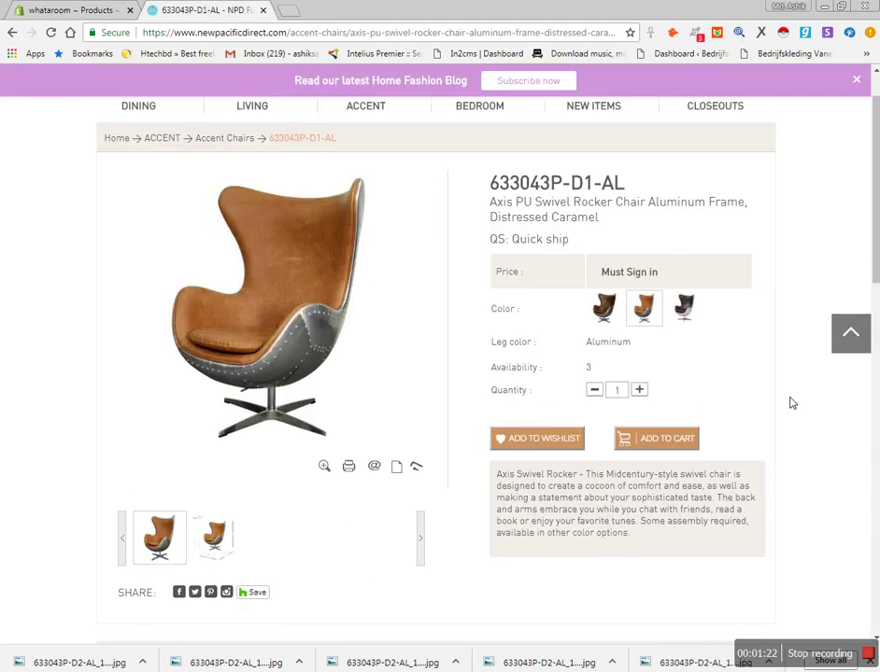
left_click_drag(498, 468, 699, 520)
left_click(86, 11)
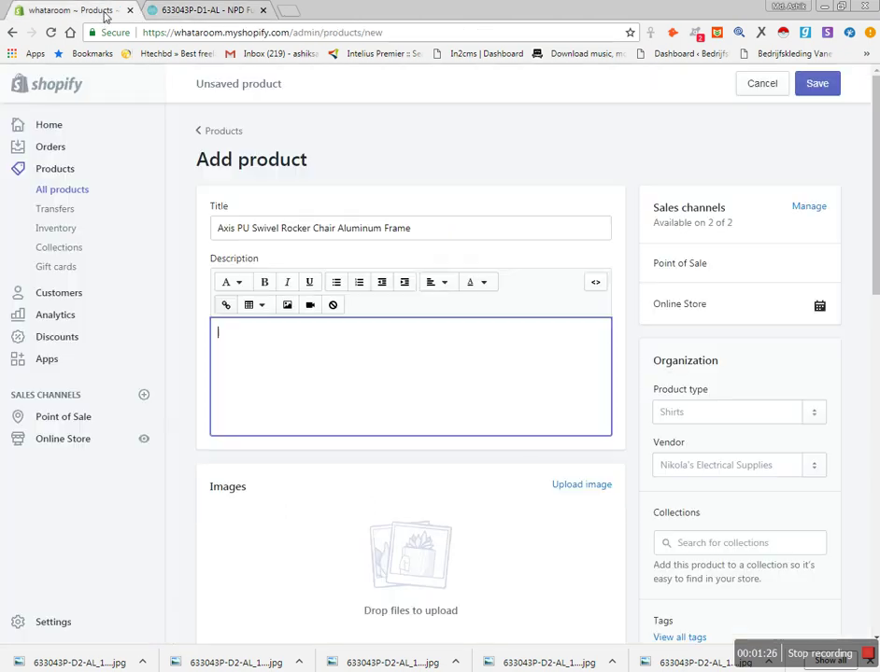
key("ctrl+v")
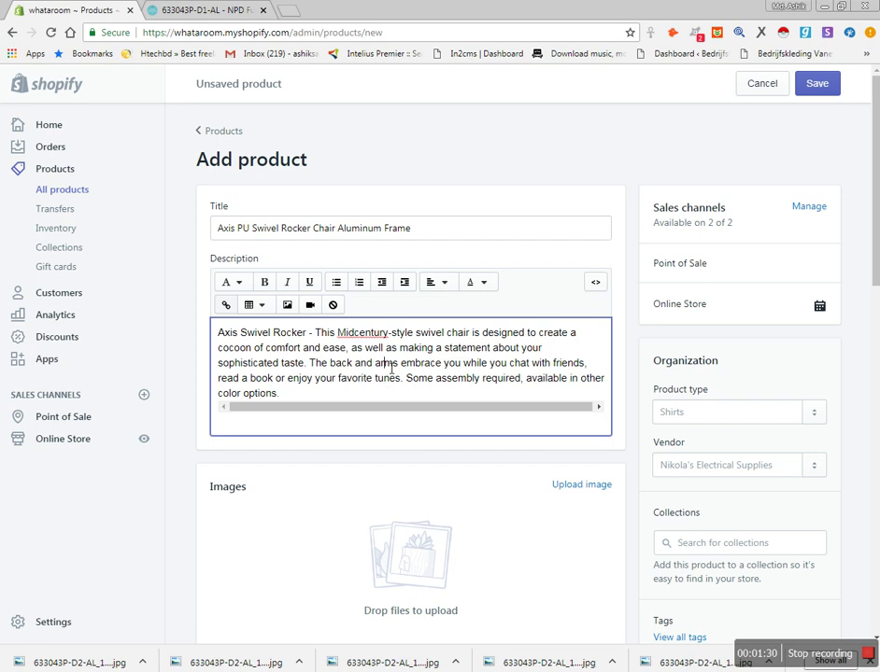
key("ctrl+a")
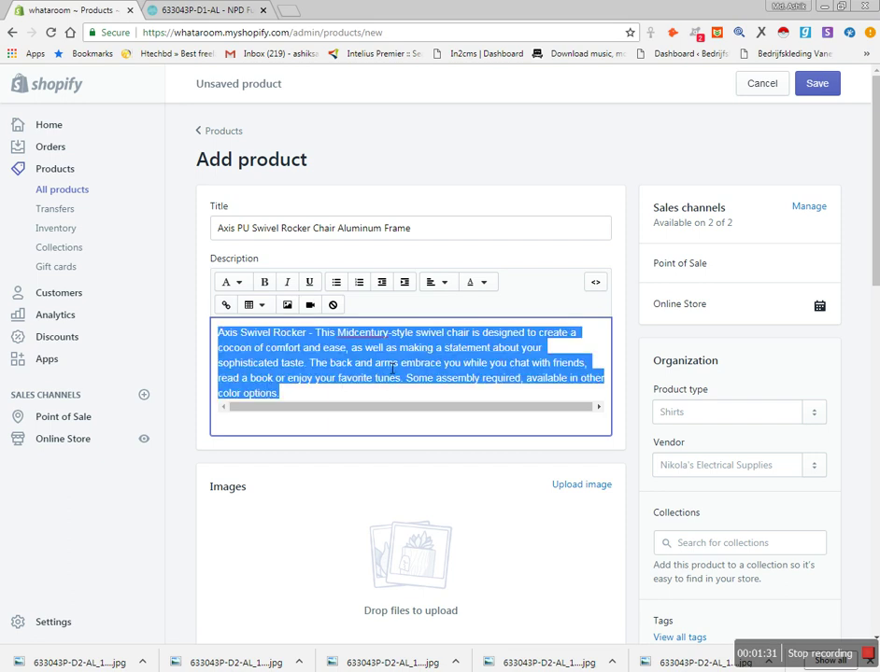
key("BackSpace")
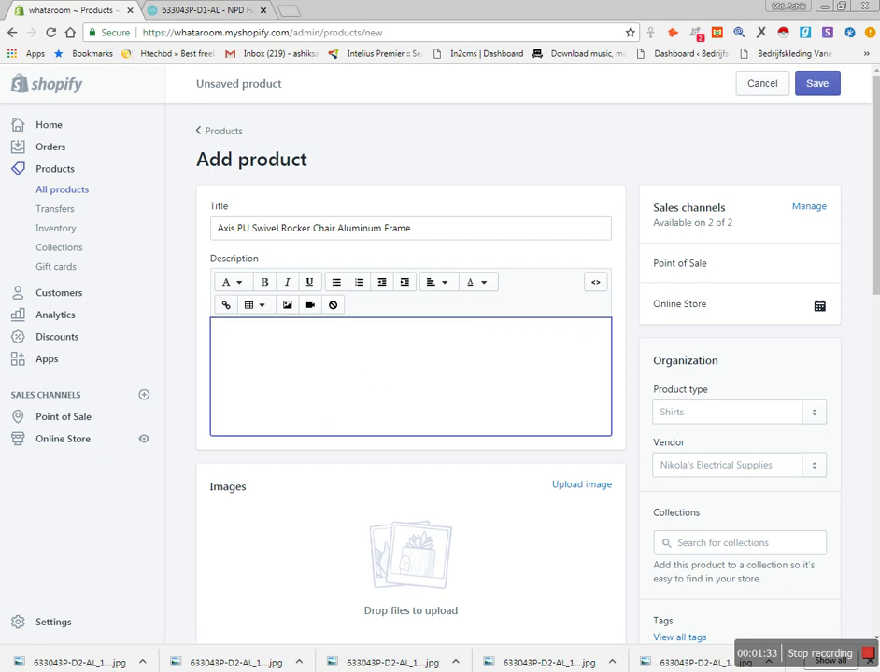
- Copy the "Axis Swivel Rocker" paragraph from the supplier page into the Shopify product description and start a new line below it
left_click(197, 15)
left_click(659, 499)
scroll(698, 517, "down", 1)
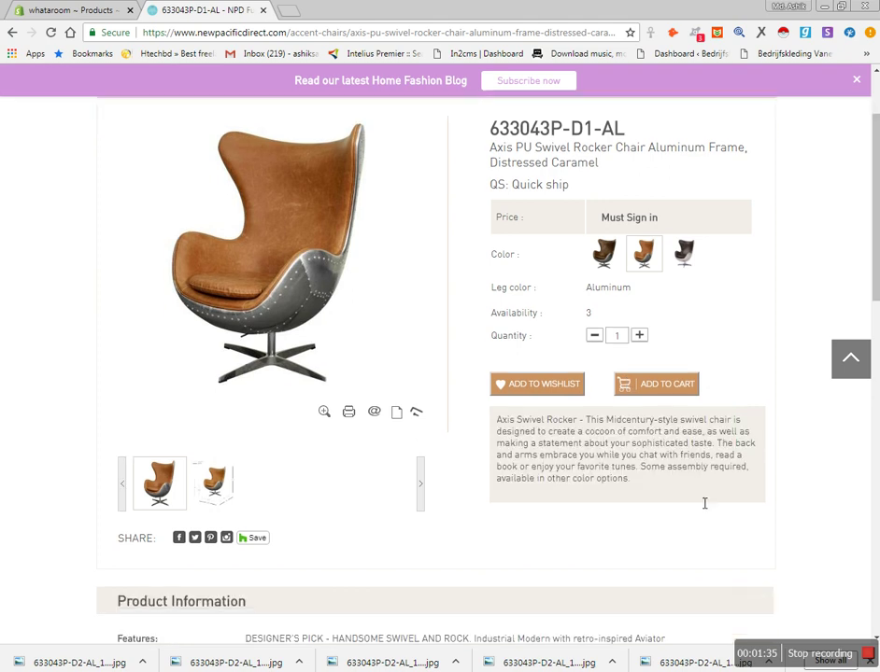
left_click_drag(505, 403, 636, 463)
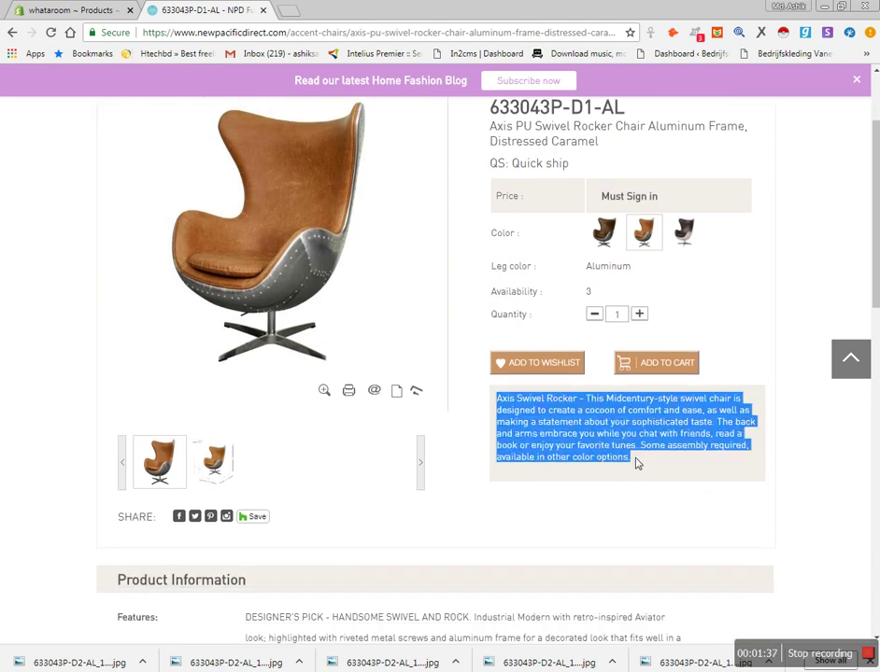
key("ctrl+Tab")
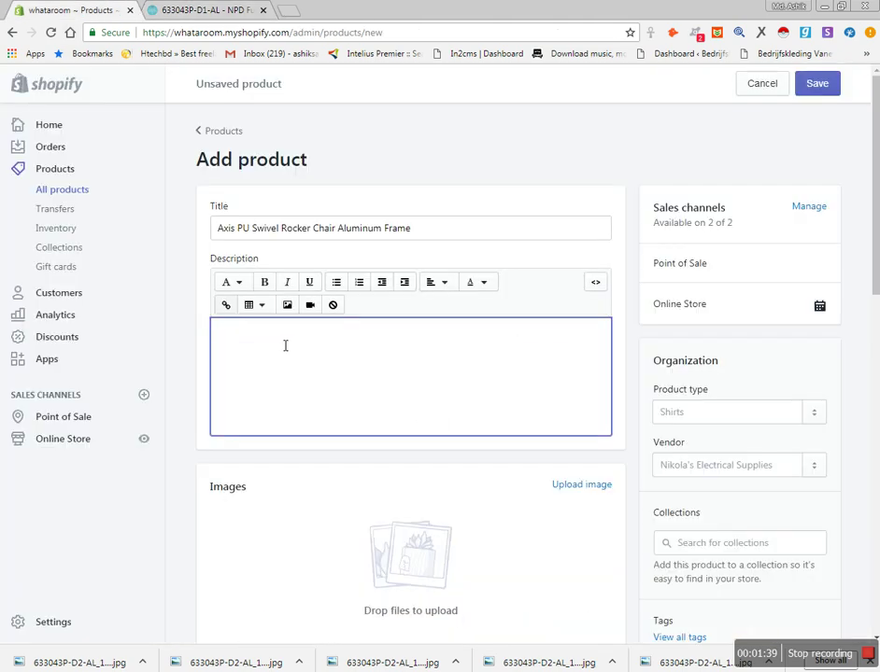
key("ctrl+v")
key("Return")
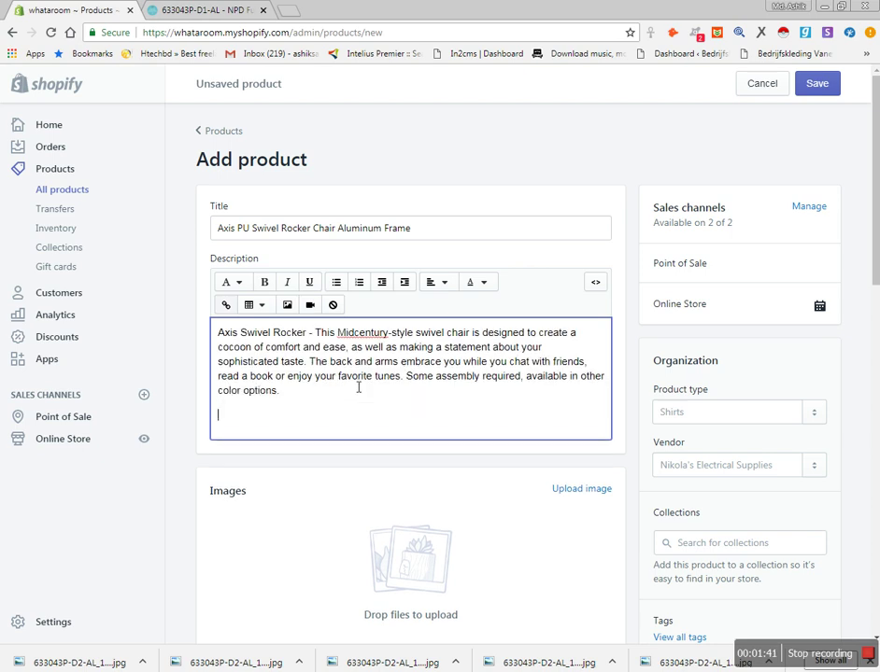
- Copy "Industrial Modern with retro-inspired Aviator look" from the supplier's Features text into the new line of the product description
left_click(191, 12)
scroll(624, 398, "down", 3)
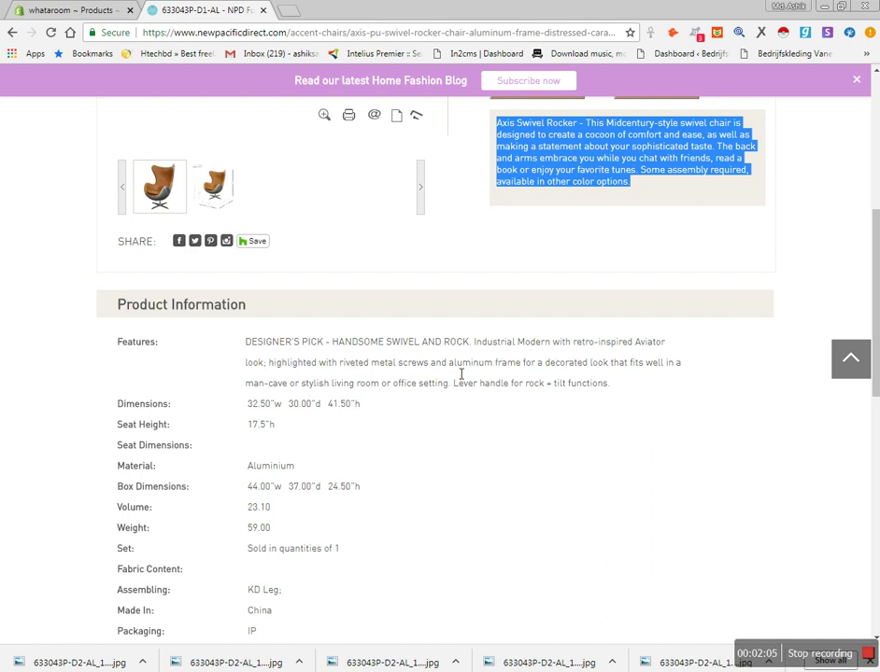
left_click_drag(474, 344, 268, 371)
key("ctrl+c")
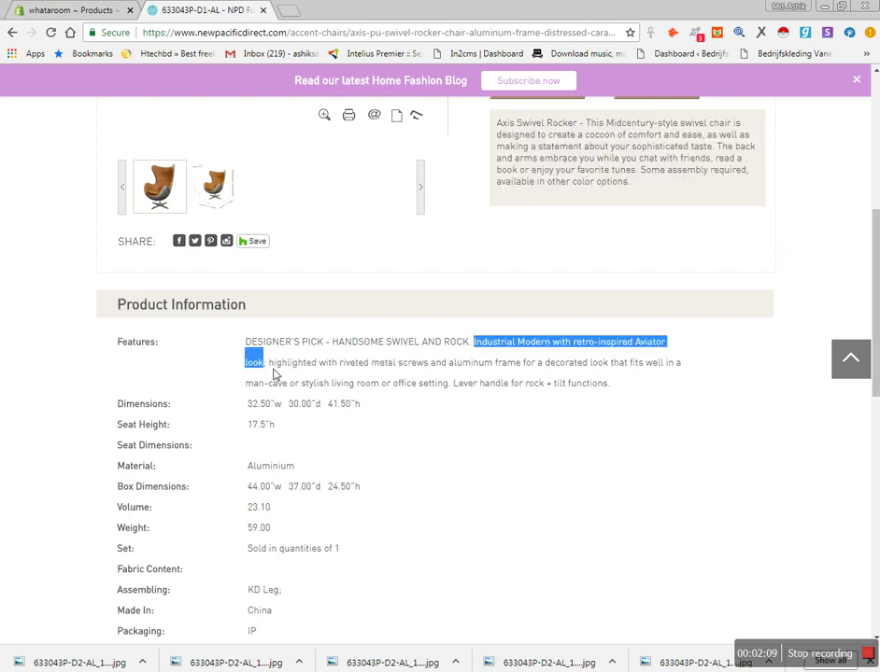
left_click(61, 11)
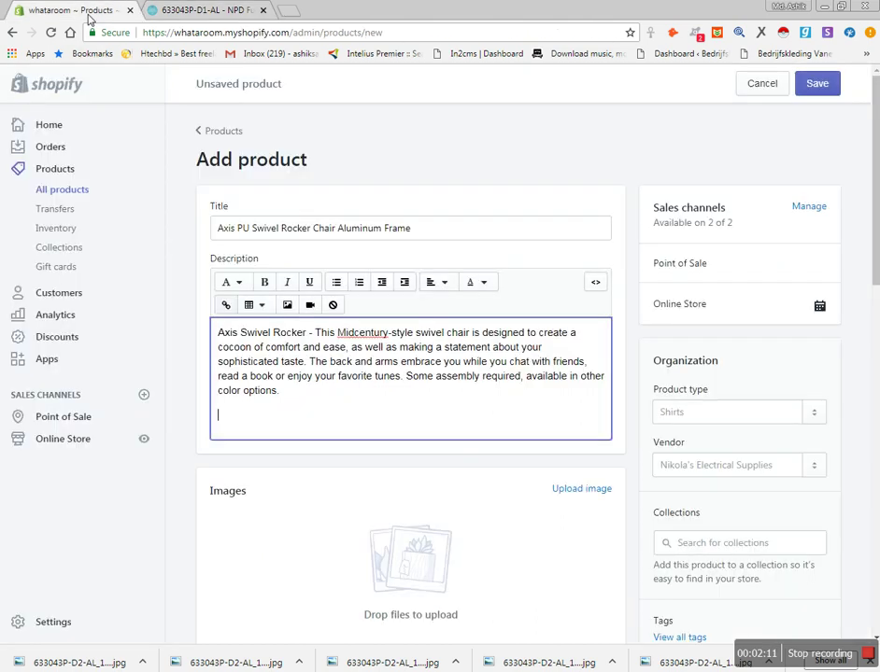
key("ctrl+v")
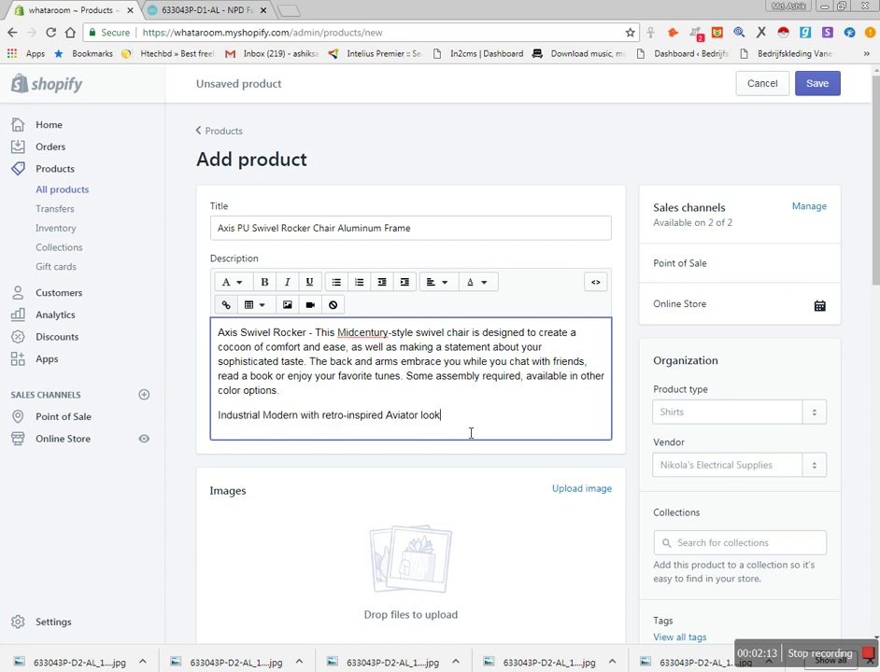
- Add "stylish living room or office setting" from the supplier's Features text as a separate line of the description and return to the supplier page
left_click(200, 8)
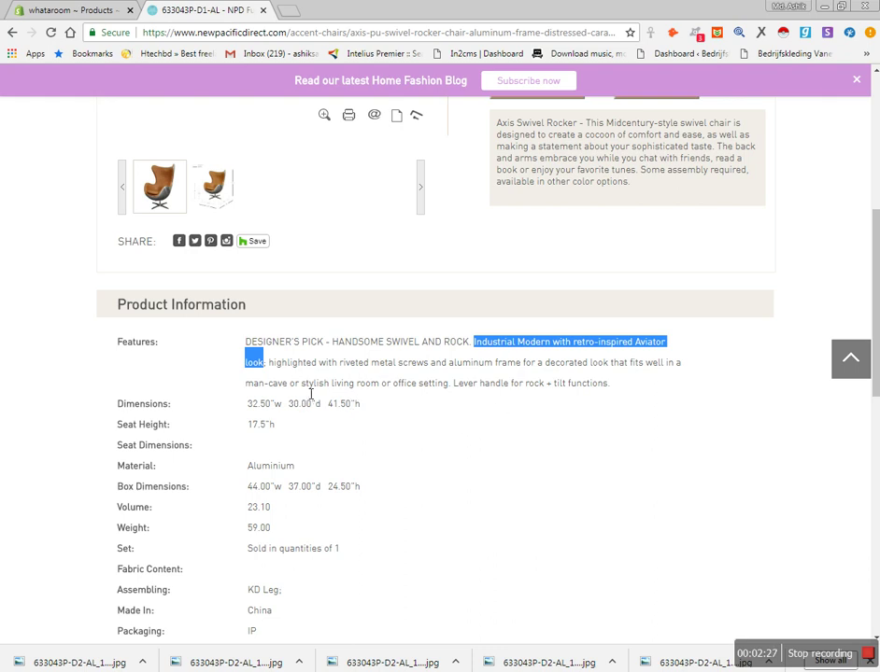
left_click_drag(301, 386, 455, 389)
key("ctrl+c")
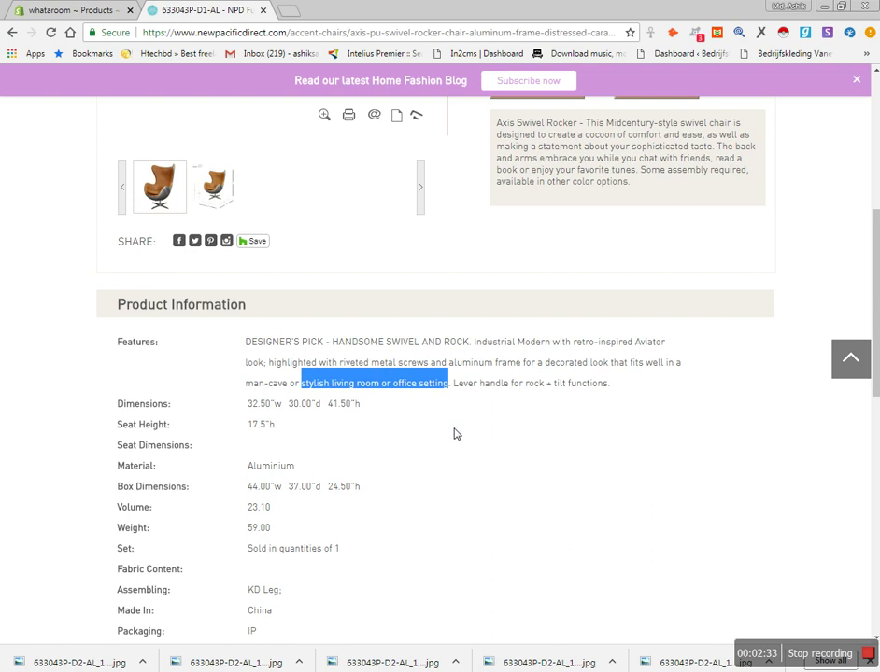
left_click(66, 10)
key("ctrl+v")
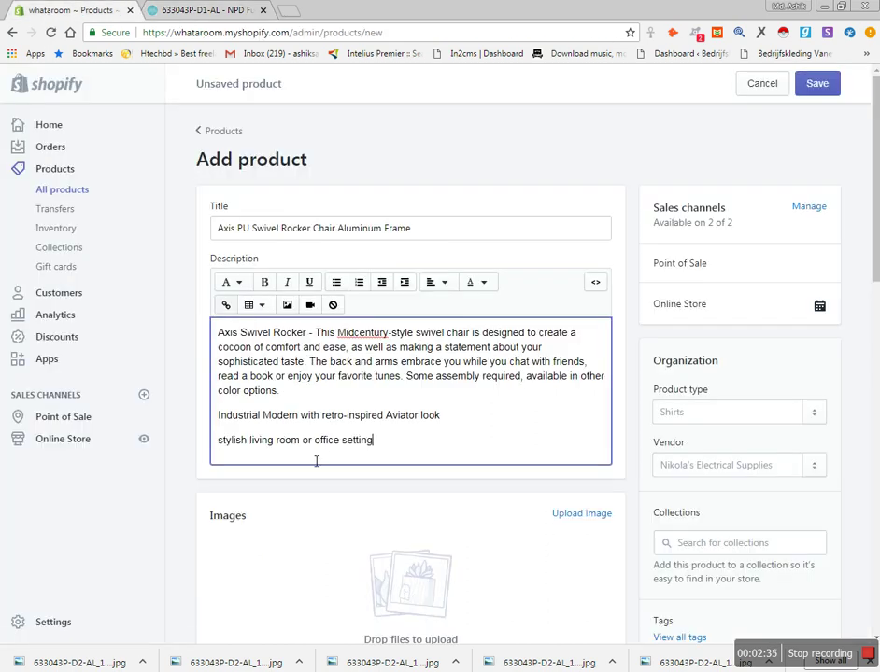
key("Return")
left_click(219, 12)
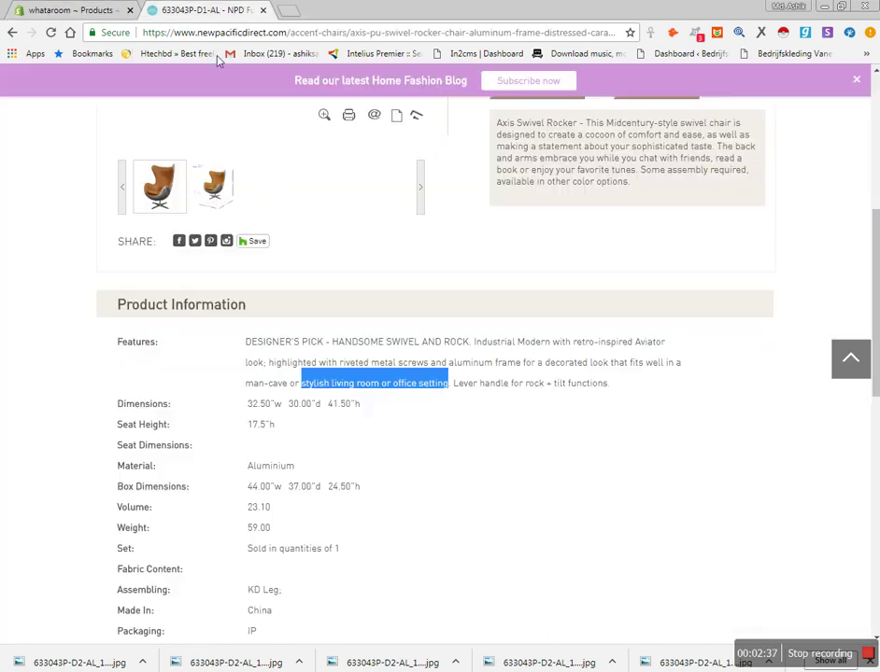
- Copy "Lever handle for rock + tilt functions" from the supplier's Features text into a new line of the Shopify product description
left_click_drag(459, 387, 612, 389)
key("ctrl+c")
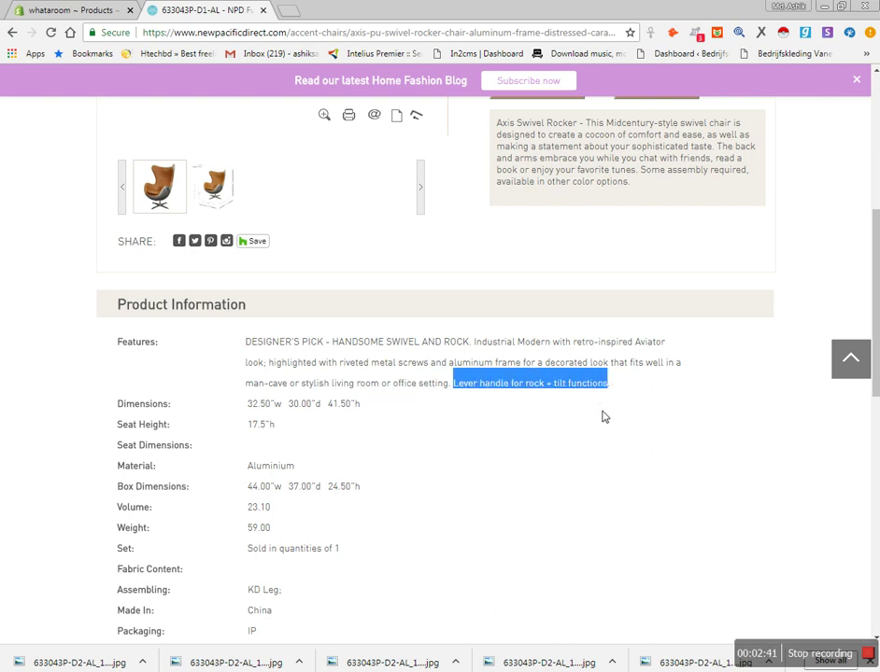
left_click(61, 10)
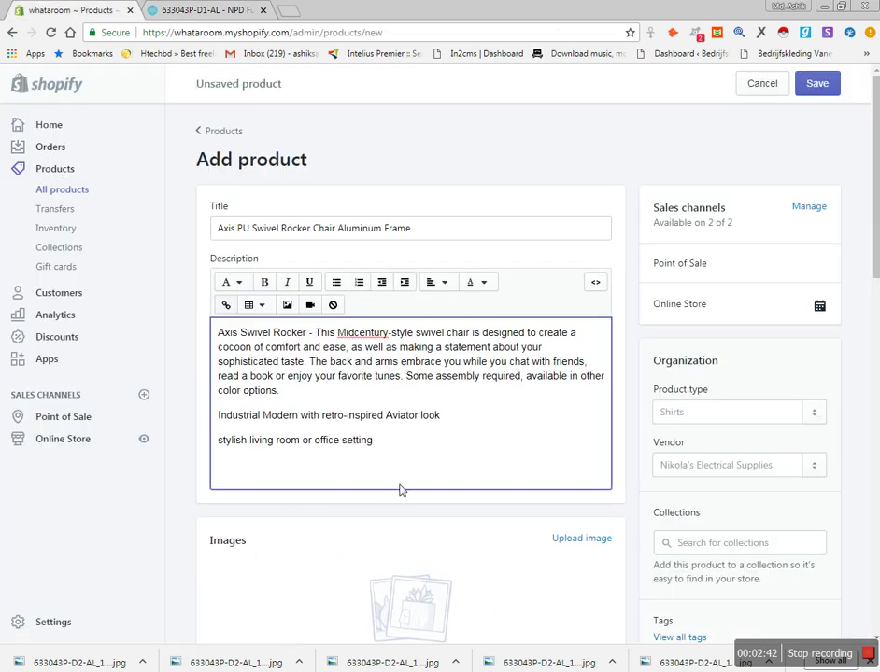
key("ctrl+v")
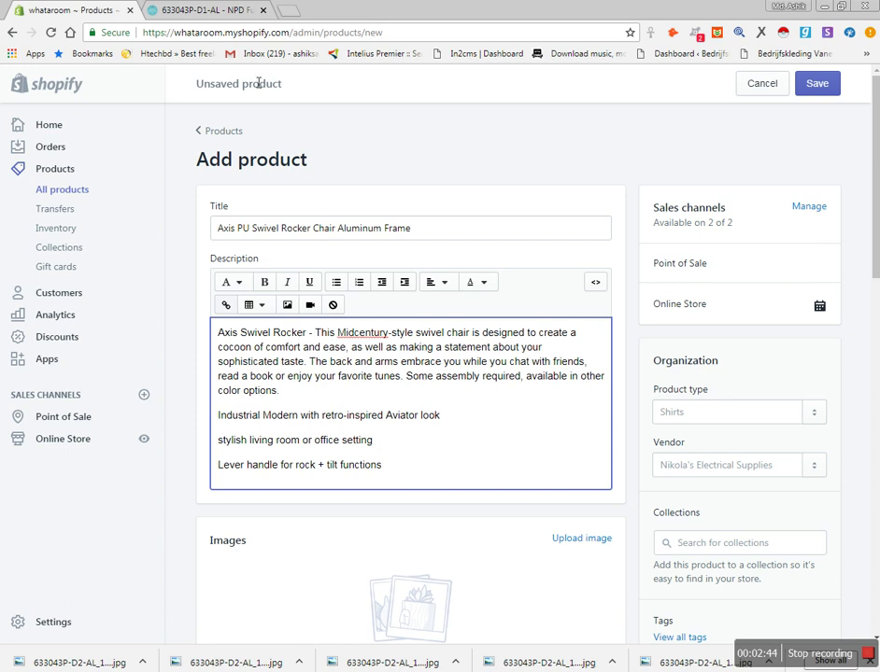
- Examine the remaining phrases of the supplier's Features text and the chair's row in the Excel catalogue for further description details
left_click(223, 13)
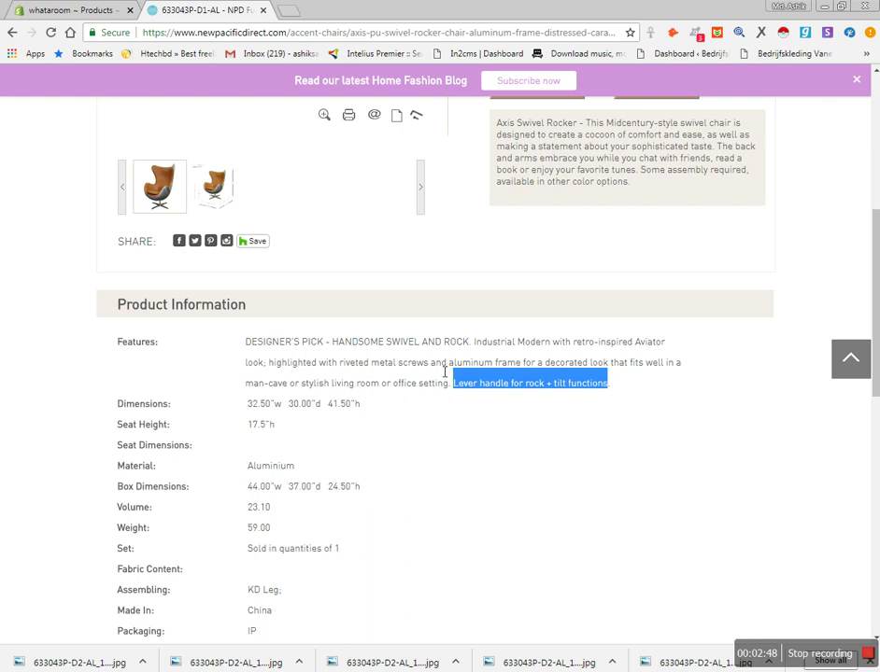
left_click_drag(429, 364, 275, 369)
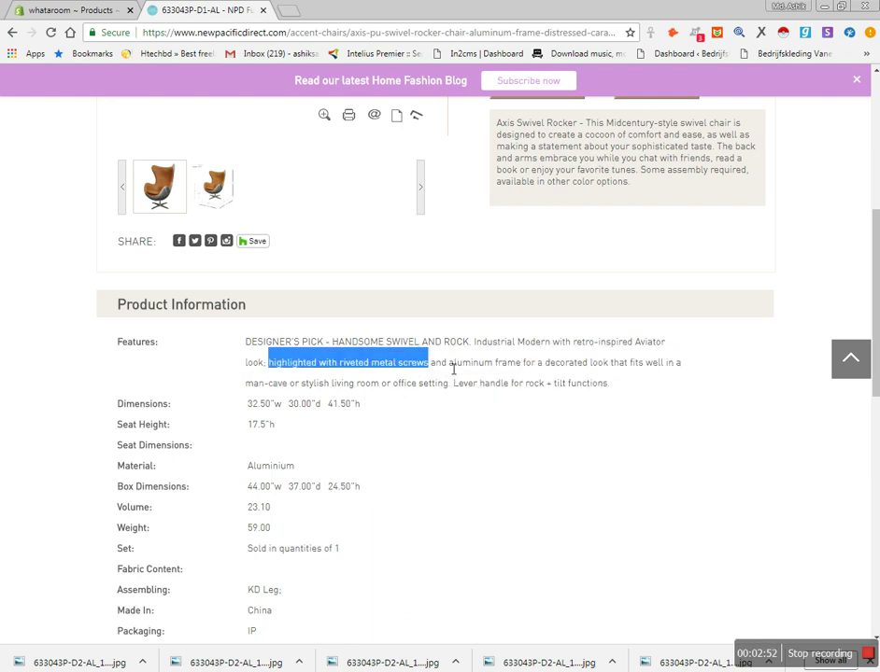
mouse_move(449, 363)
left_mouse_down()
mouse_move(408, 385)
mouse_move(320, 384)
mouse_move(300, 396)
mouse_move(445, 383)
left_mouse_up()
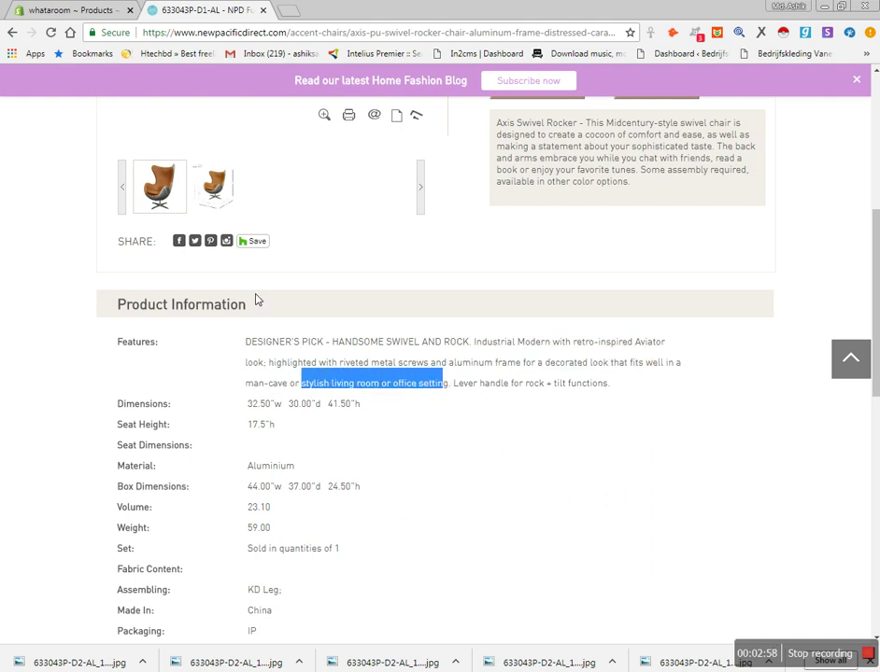
left_click(82, 10)
key("alt+Tab")
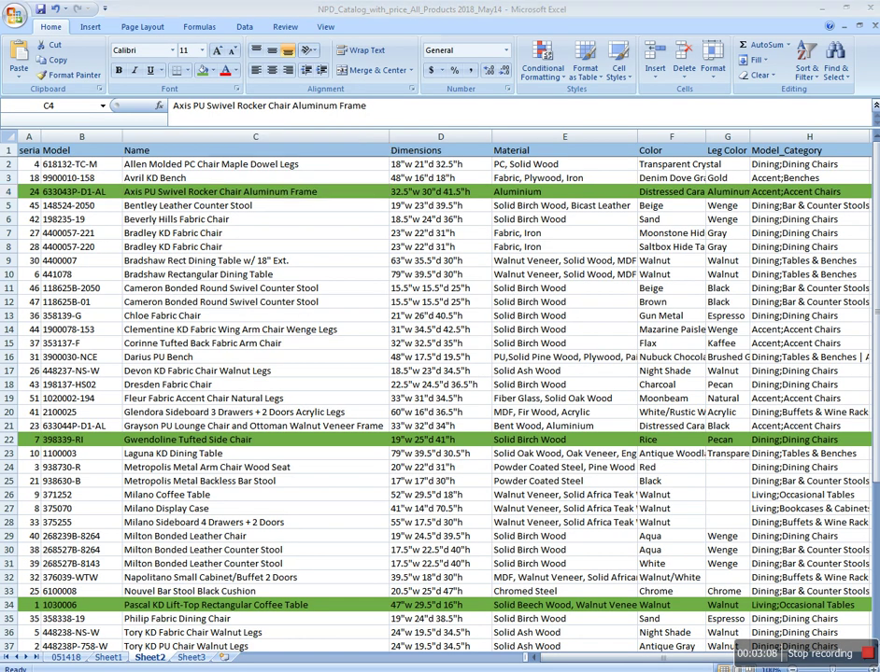
key("alt+Tab")
key("ctrl+Tab")
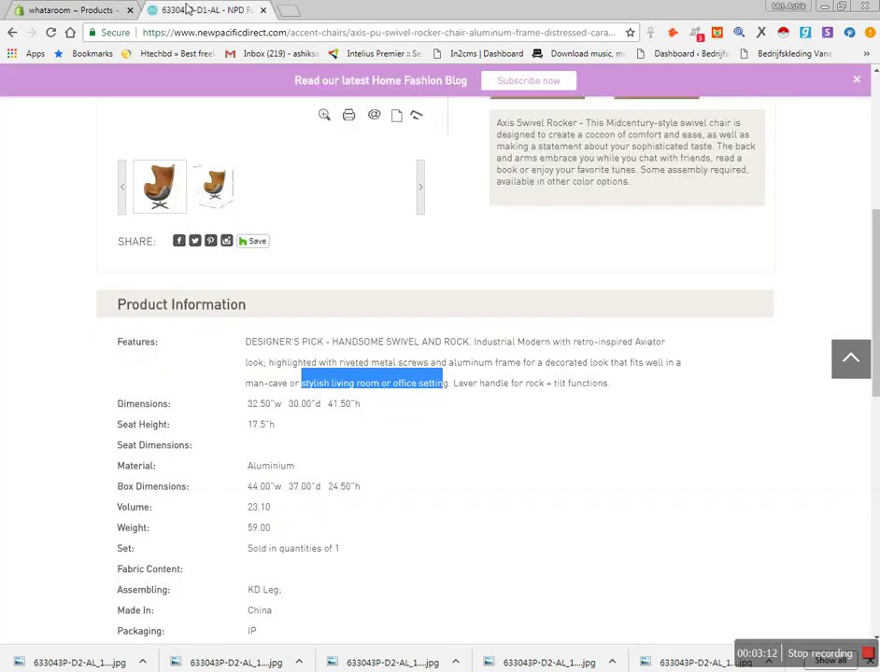
- Format the three feature lines of the Shopify description as a bulleted list and start a plain line below it
left_click(82, 10)
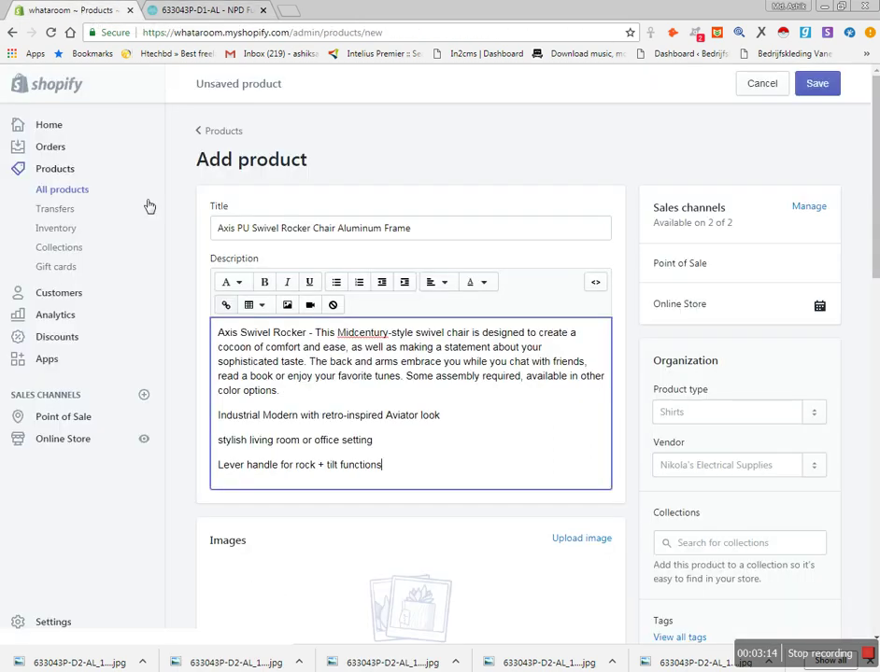
left_click_drag(395, 472, 222, 422)
left_click(397, 472)
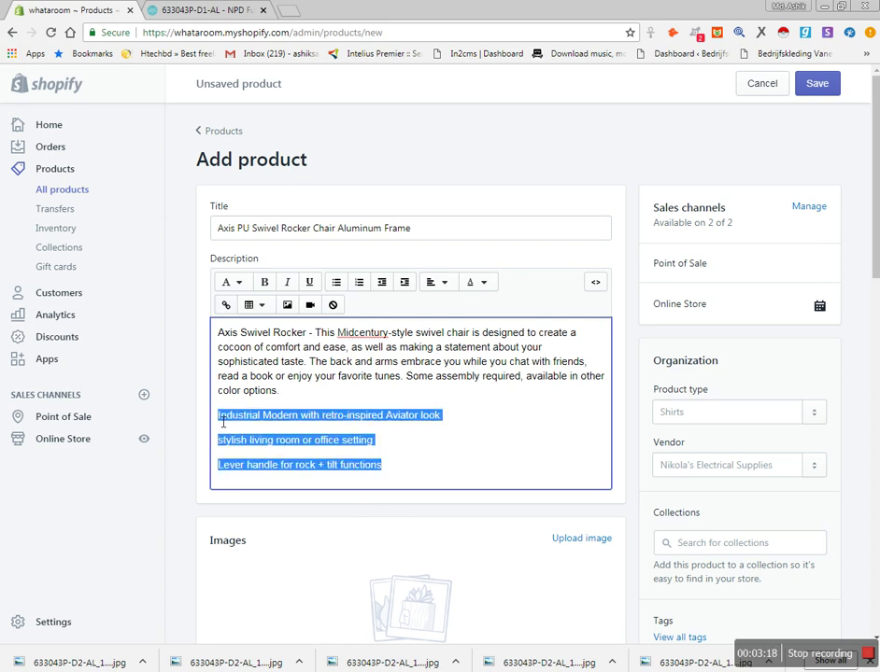
left_click(337, 283)
left_click(437, 455)
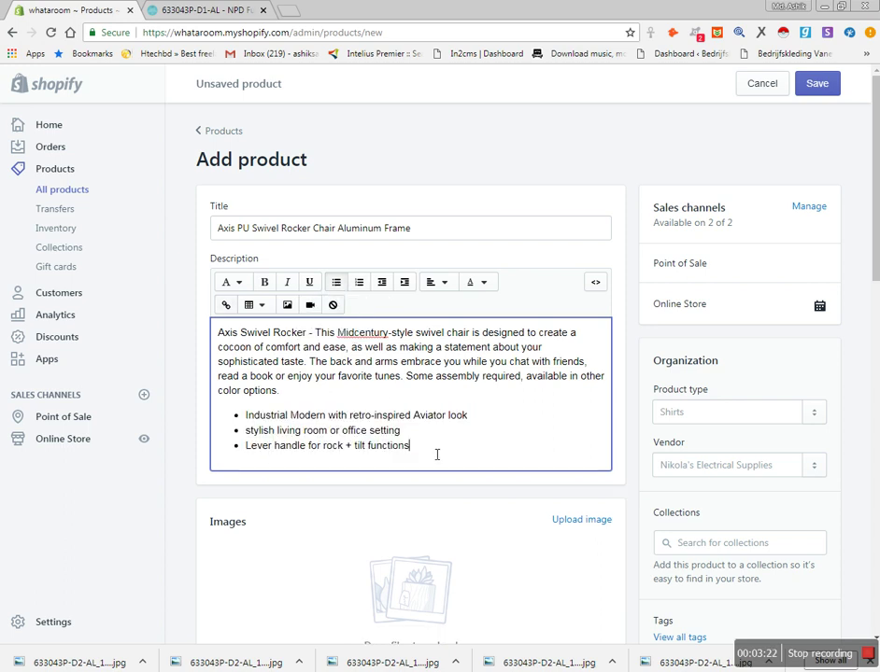
key("Return")
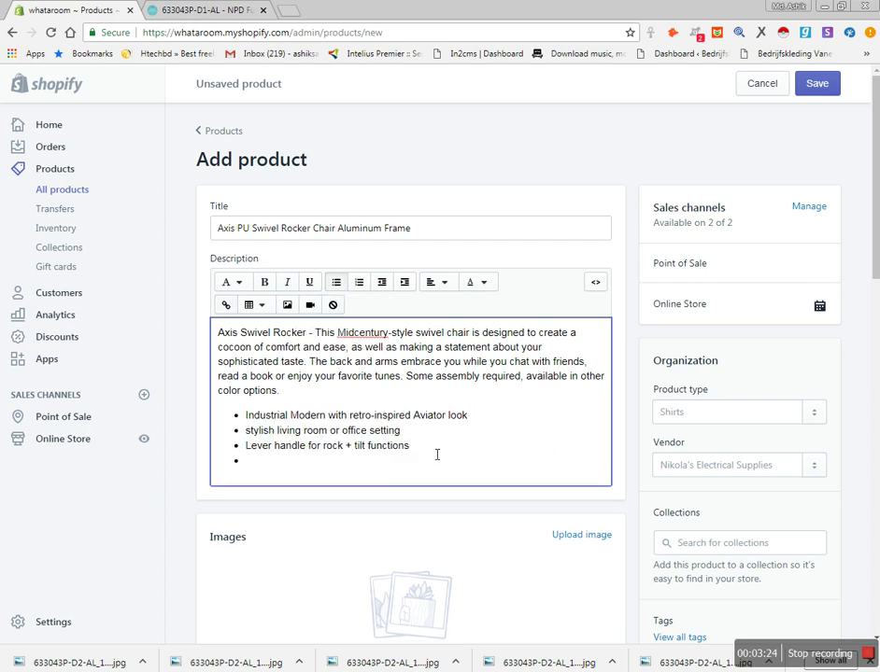
key("Return")
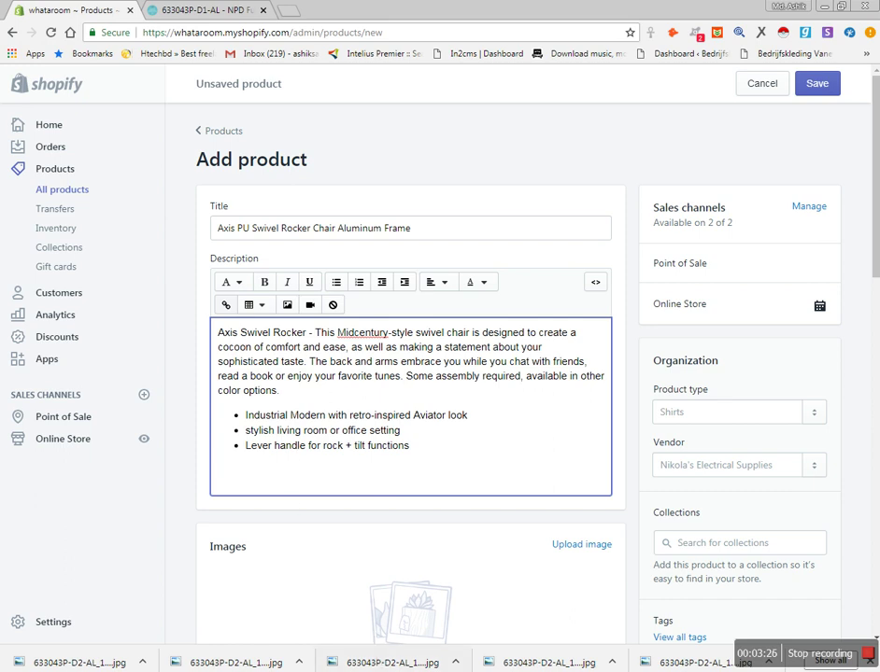
- Add a "Dimensions : 32.50"w 30.00"d 41.50"h" line below the list, with the label from the Excel catalogue and the values from the supplier page
key("alt+Tab")
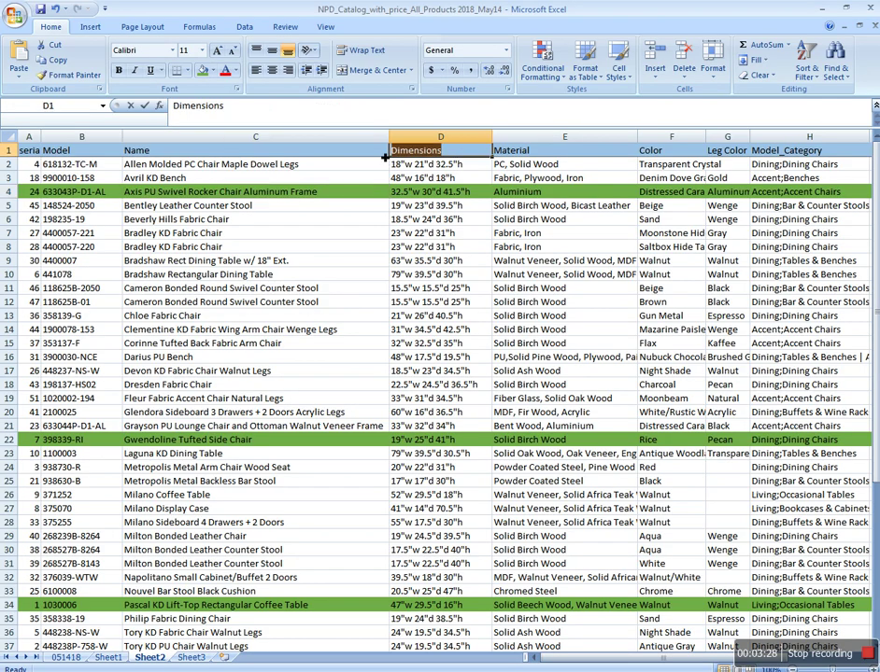
left_click(290, 112)
key("alt+Tab")
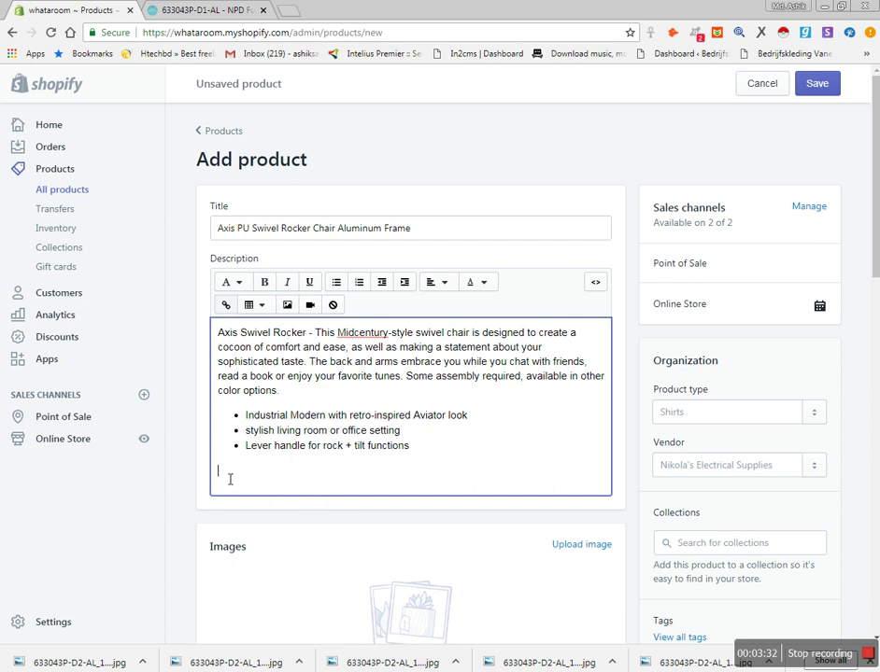
type("Dimensions")
left_click(196, 11)
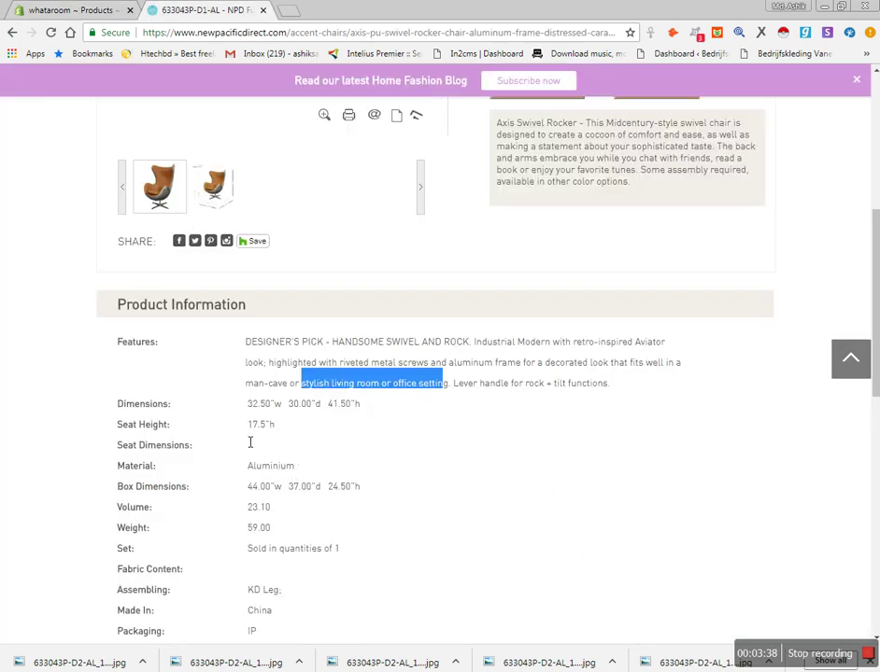
left_click_drag(247, 405, 363, 404)
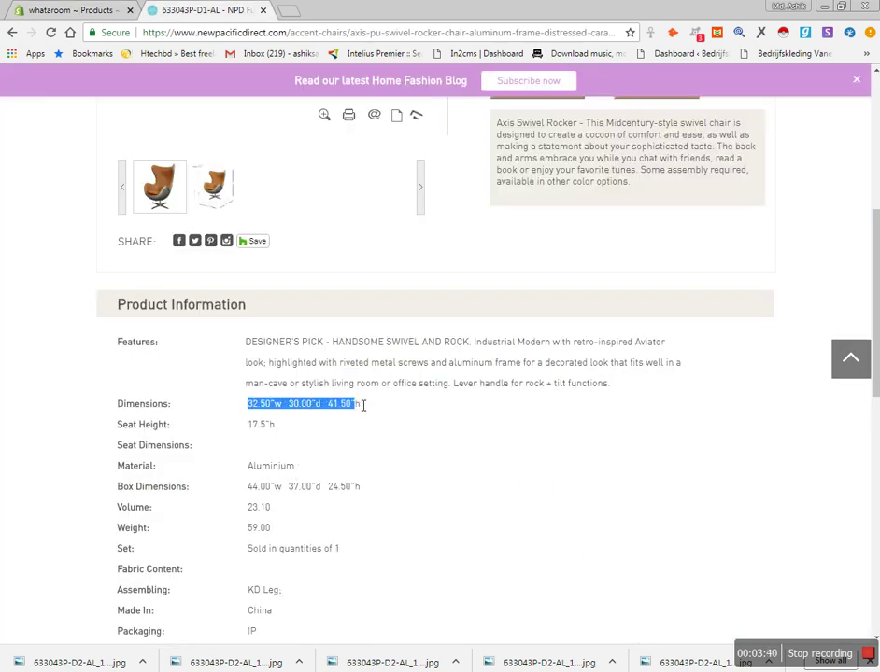
left_click(80, 12)
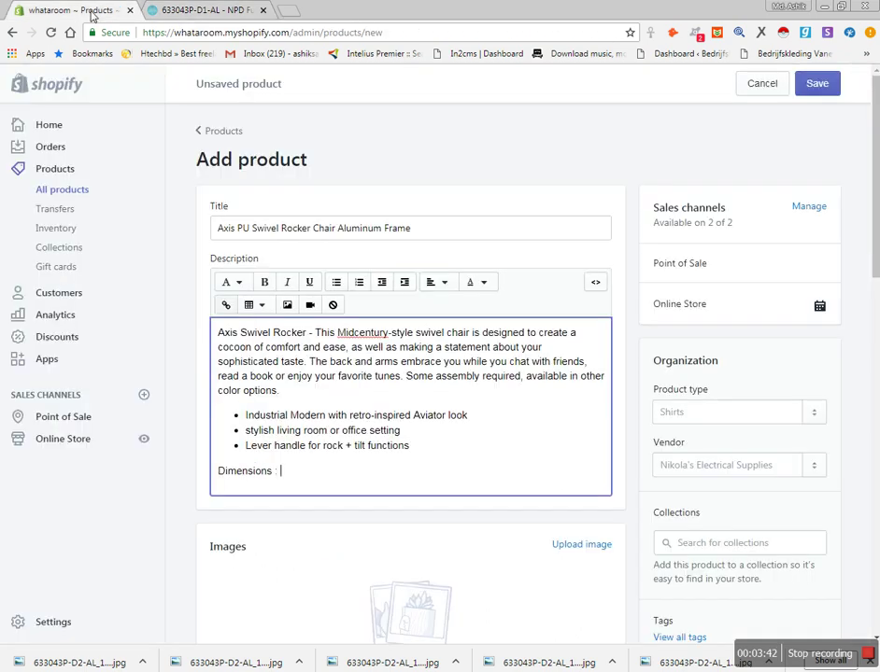
type("32.50\"w  30.00\"d  41.50\"h")
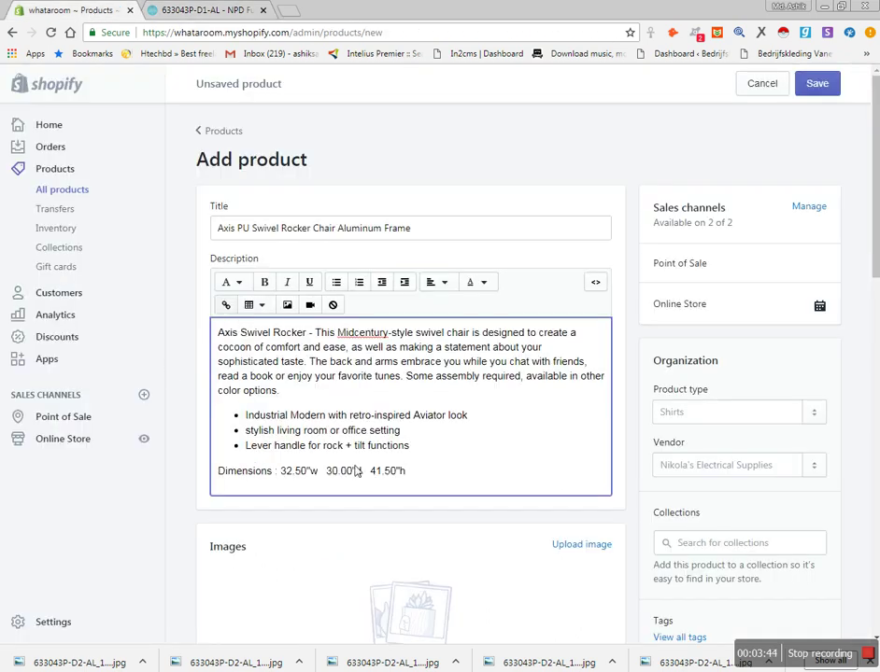
- Add a new "Material :" line below the dimensions in the Shopify description, taking the label from the Excel catalogue's column header
key("alt+Tab")
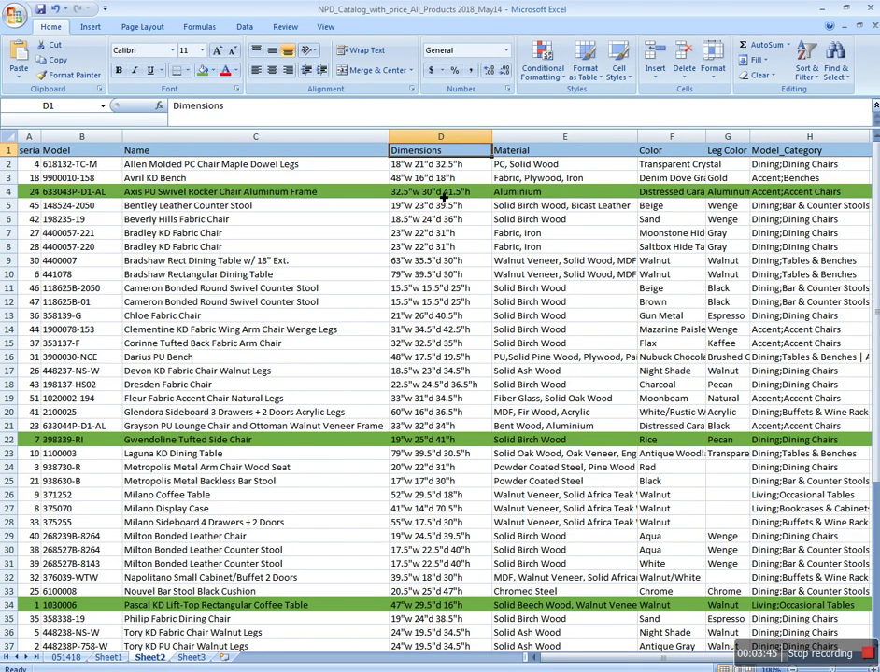
left_click(443, 196)
left_click(512, 151)
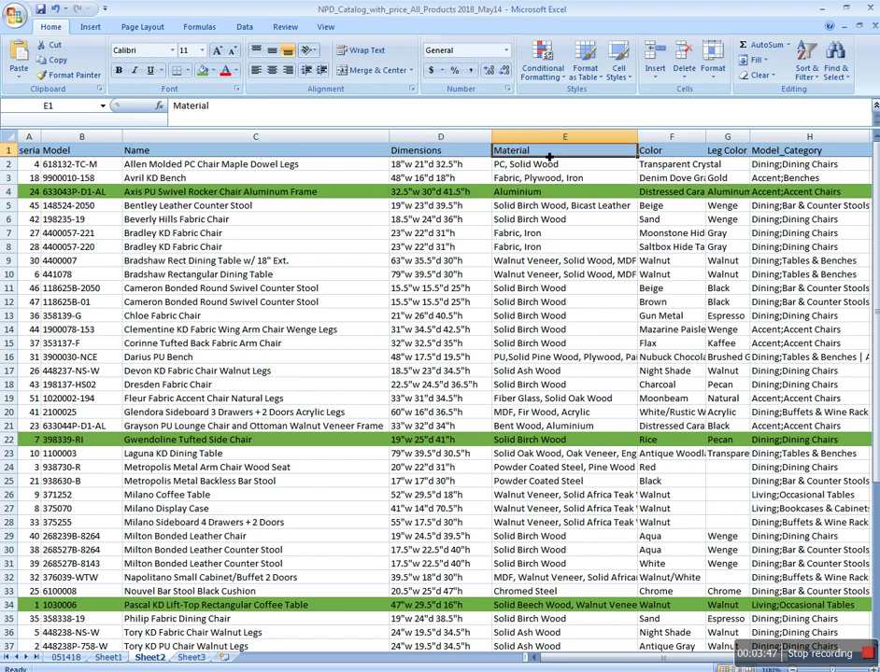
double_click(511, 150)
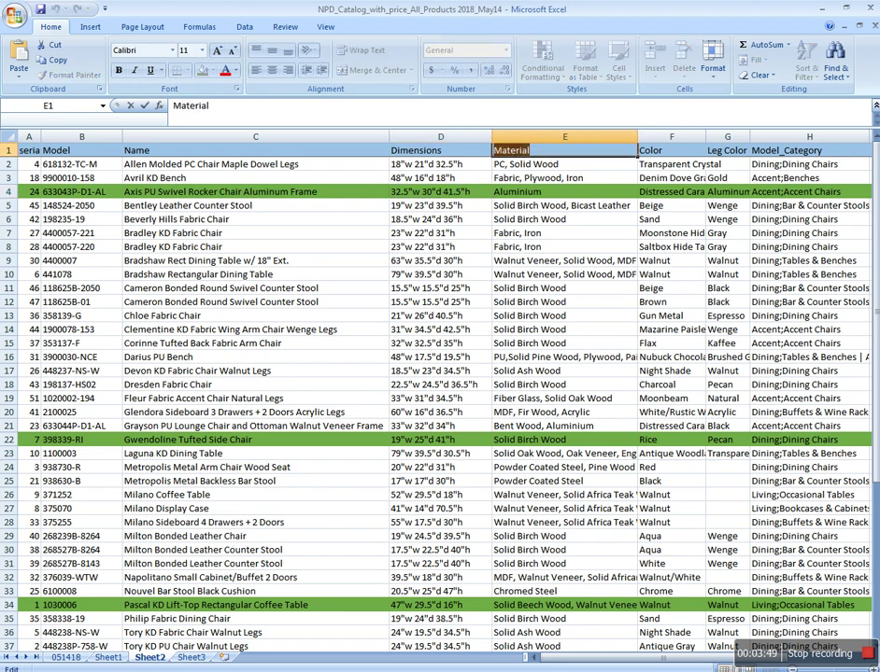
key("alt+Tab")
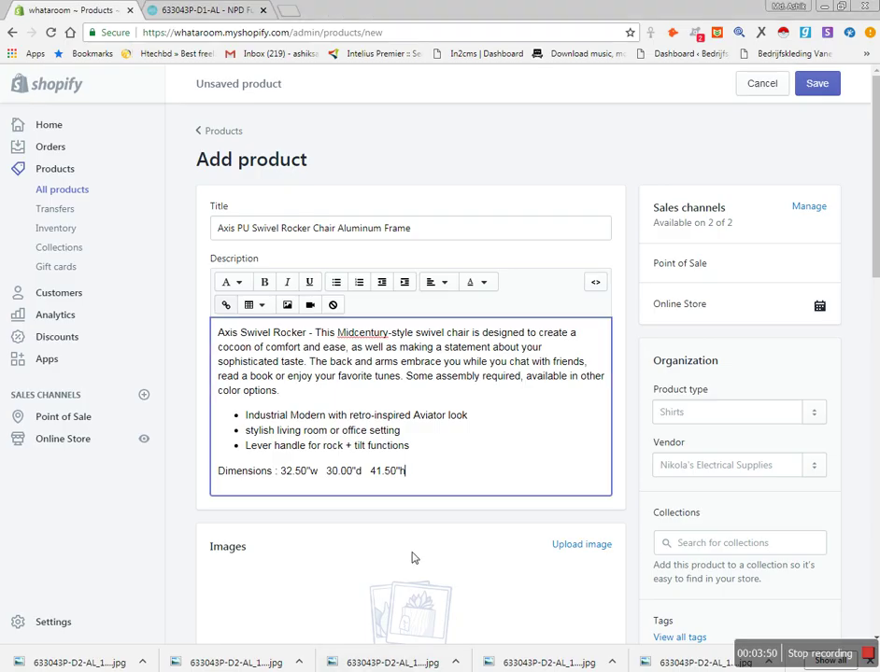
left_click(423, 477)
key("Return")
type("Material :")
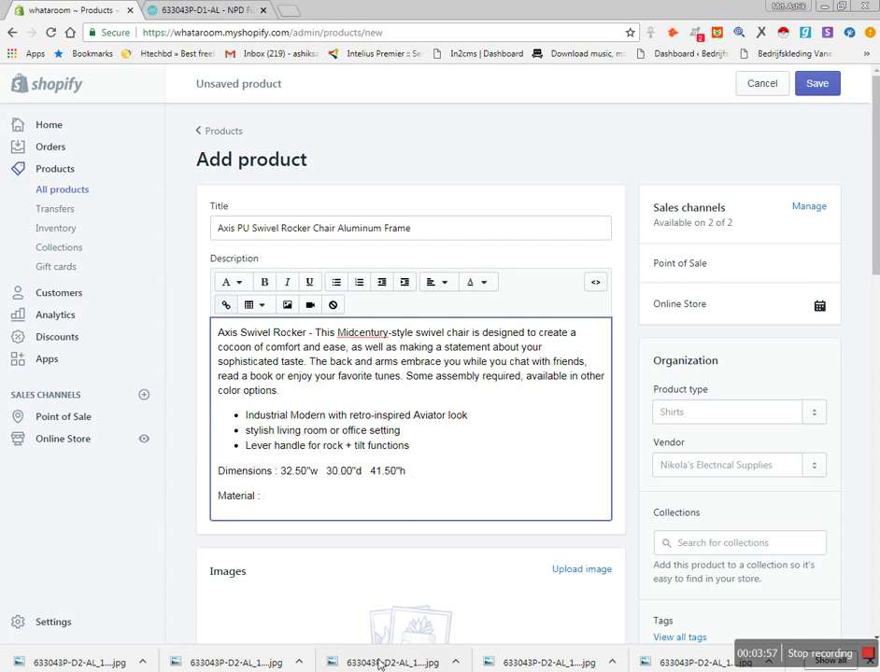
- Copy "Aluminium" from the Axis chair's material cell in the Excel catalogue and place it after "Material :" in the description
key("alt+Tab")
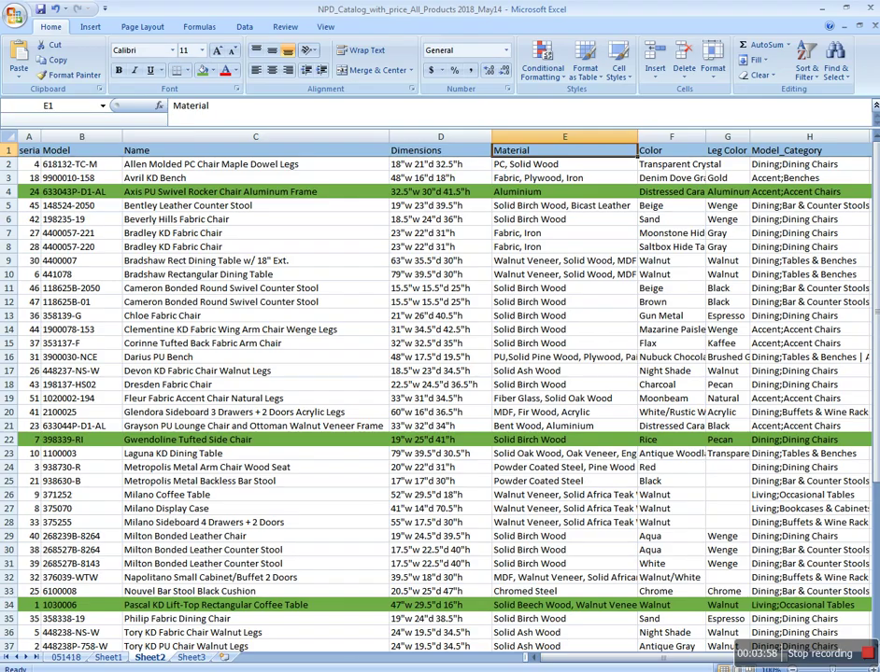
double_click(552, 195)
left_click_drag(552, 195, 465, 199)
key("ctrl+c")
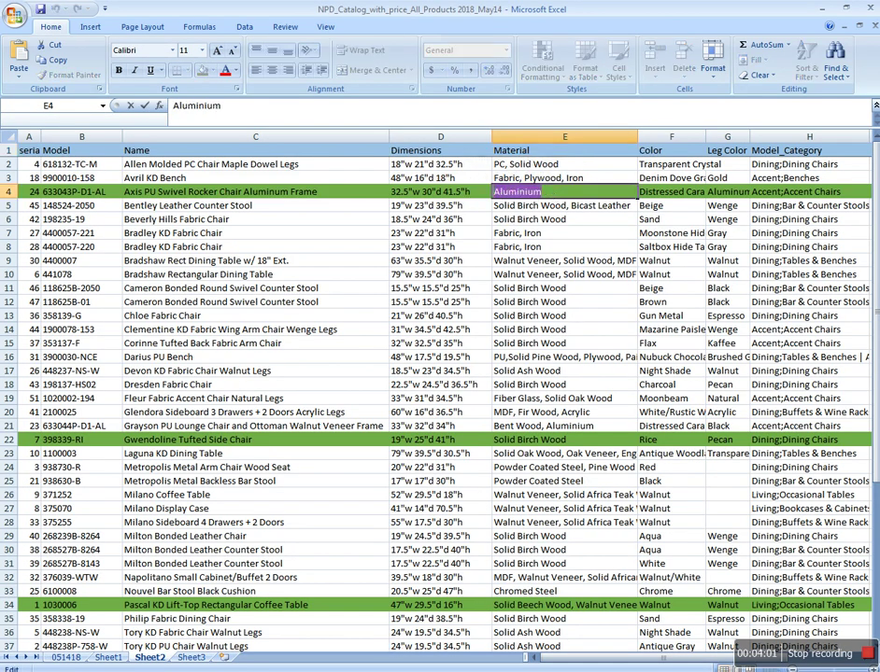
key("alt+Tab")
key("ctrl+v")
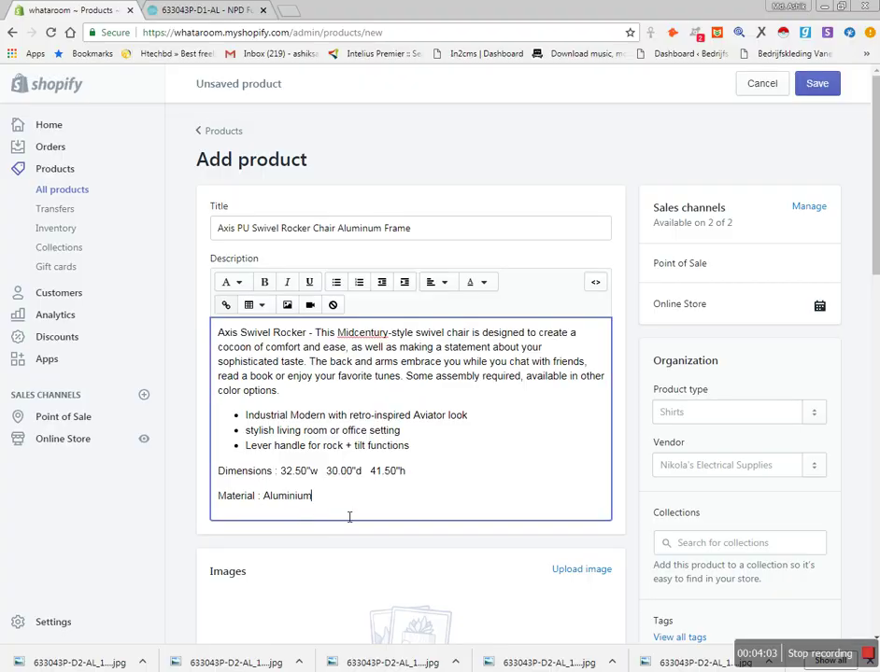
- Check the chair's material and other specifications on the supplier page against the description, and return to the Shopify product
left_click(205, 9)
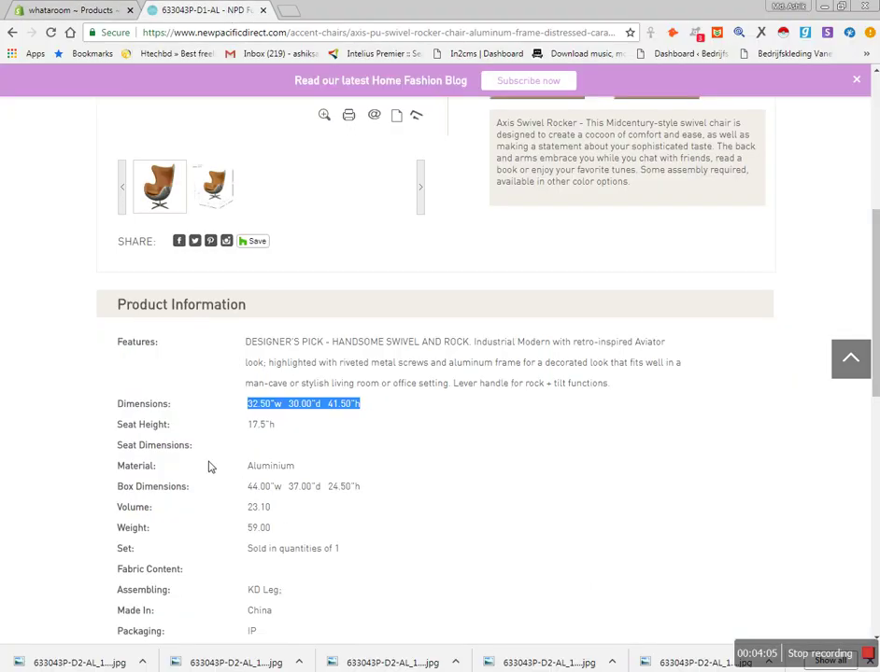
scroll(207, 465, "down", 1)
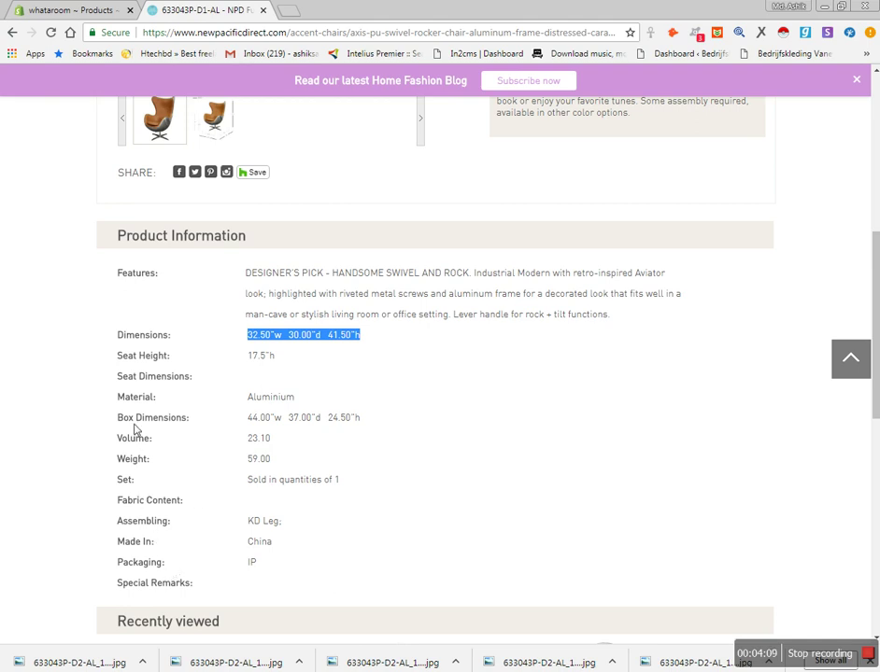
left_click_drag(308, 399, 246, 403)
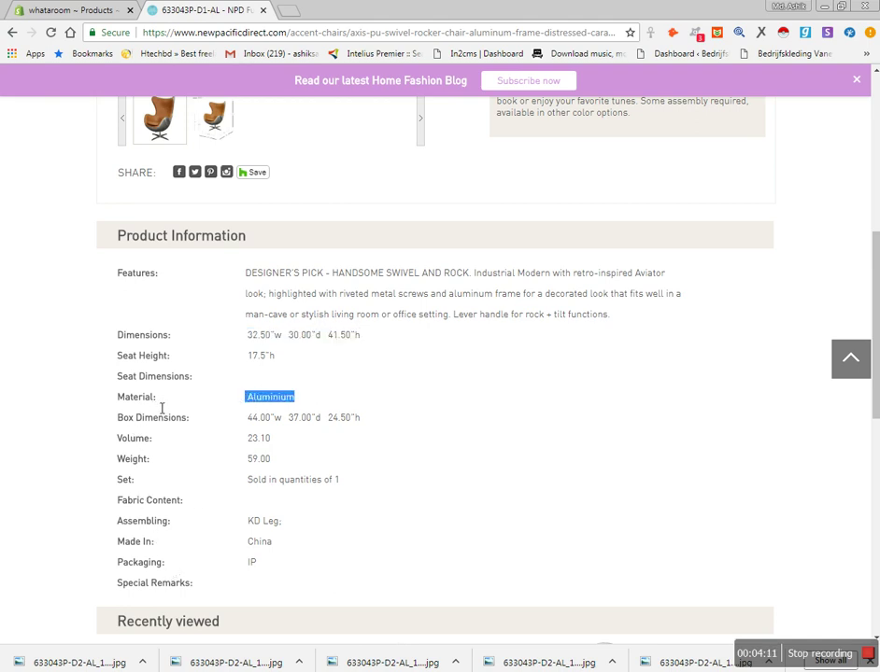
left_click(47, 10)
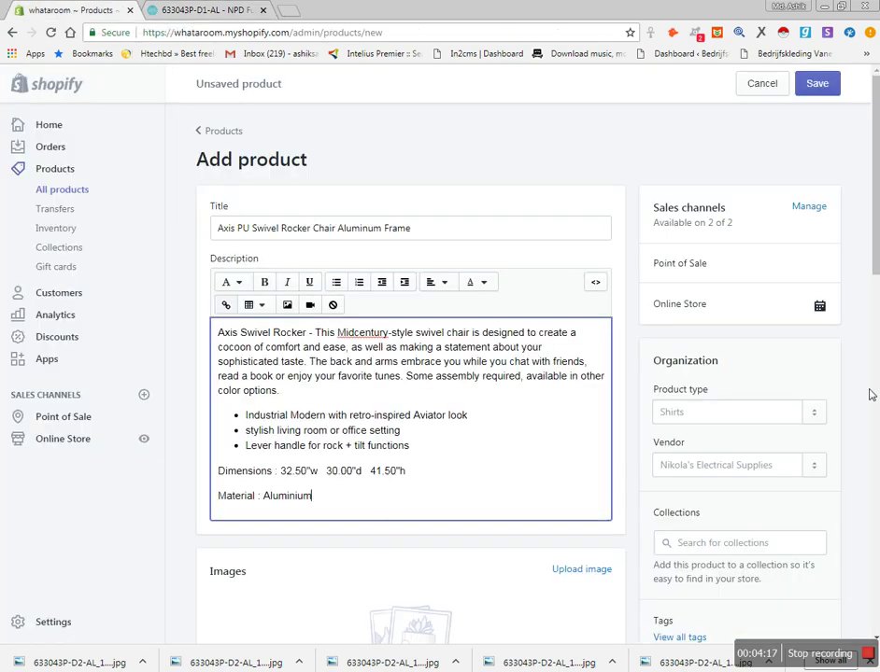
- Copy "Accent Chairs" from the Axis chair's Model_Category cell in the Excel catalogue for the product type
scroll(863, 394, "down", 1)
left_click(697, 348)
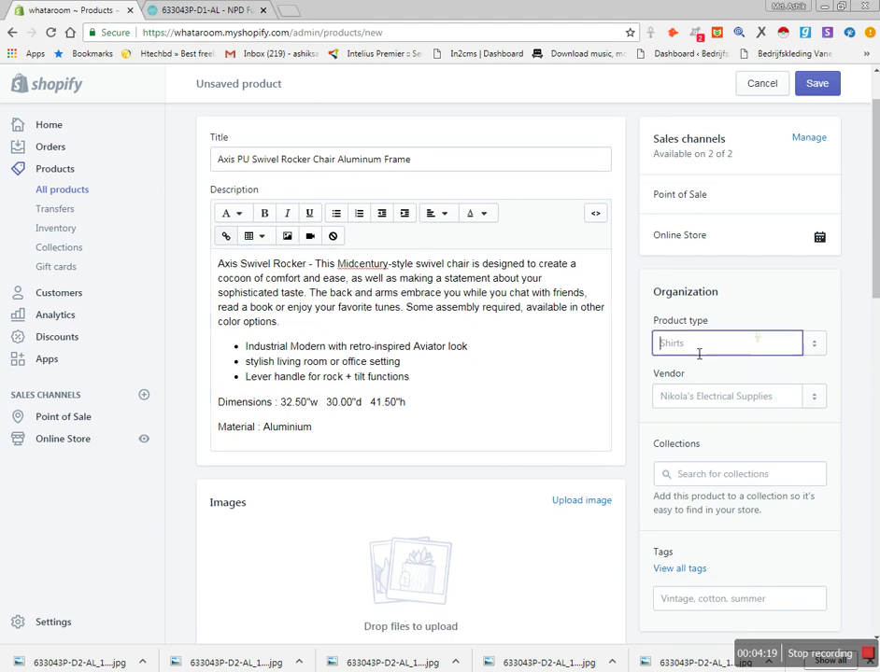
key("alt+Tab")
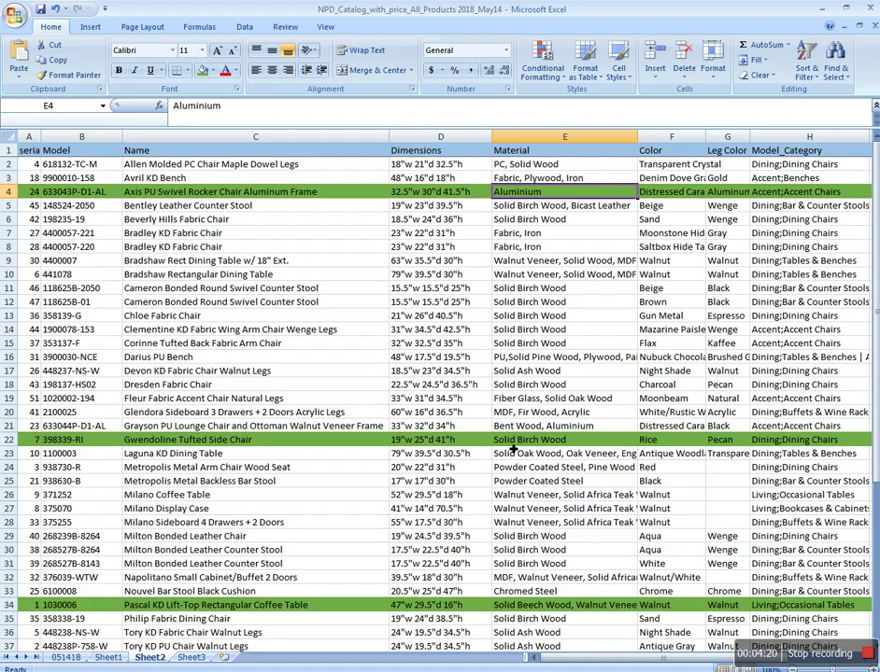
left_click(793, 192)
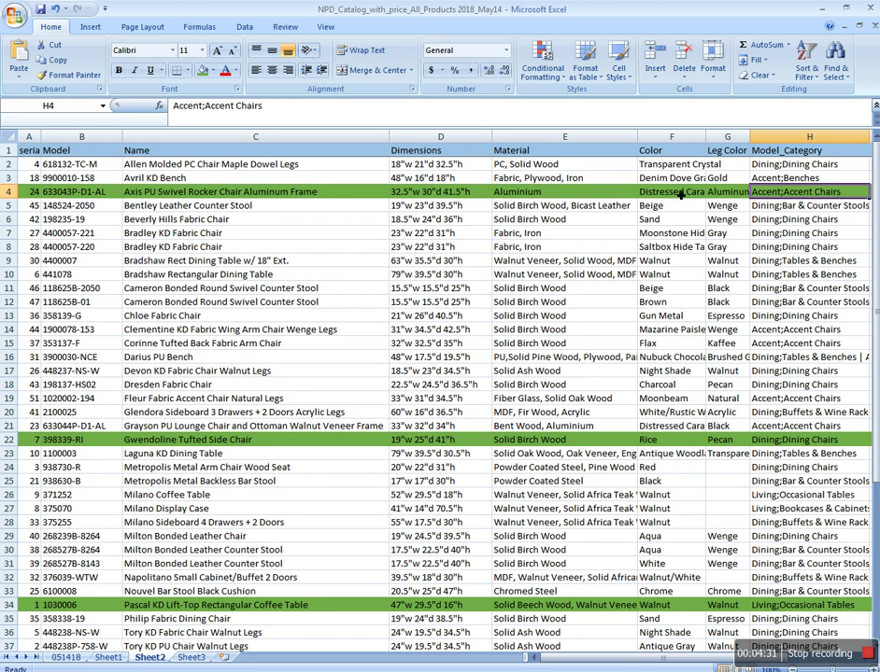
left_click_drag(264, 105, 204, 107)
key("ctrl+c")
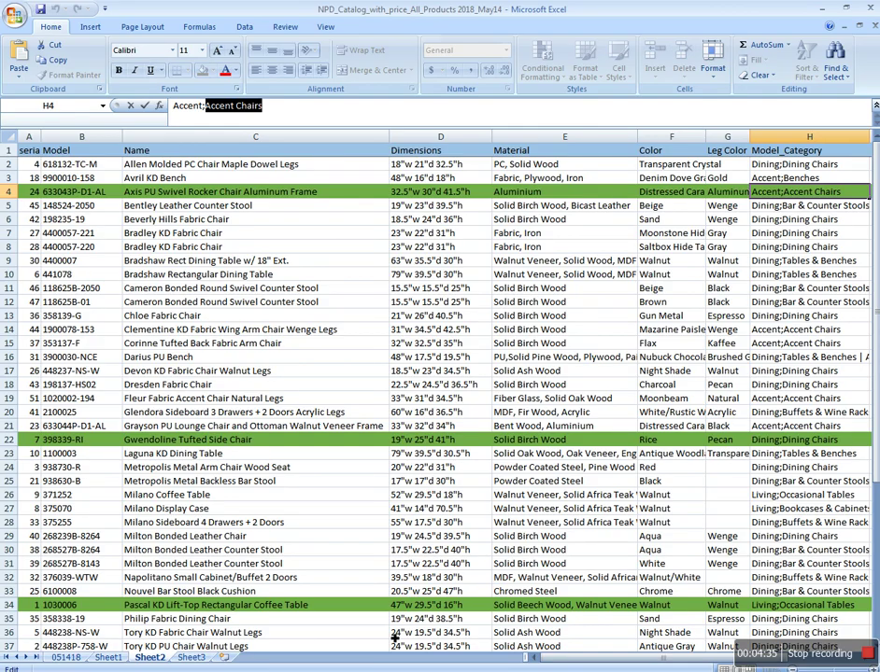
- Return to the Shopify product and add "Accent Chairs" as its new product type
key("alt+Tab")
left_click(726, 346)
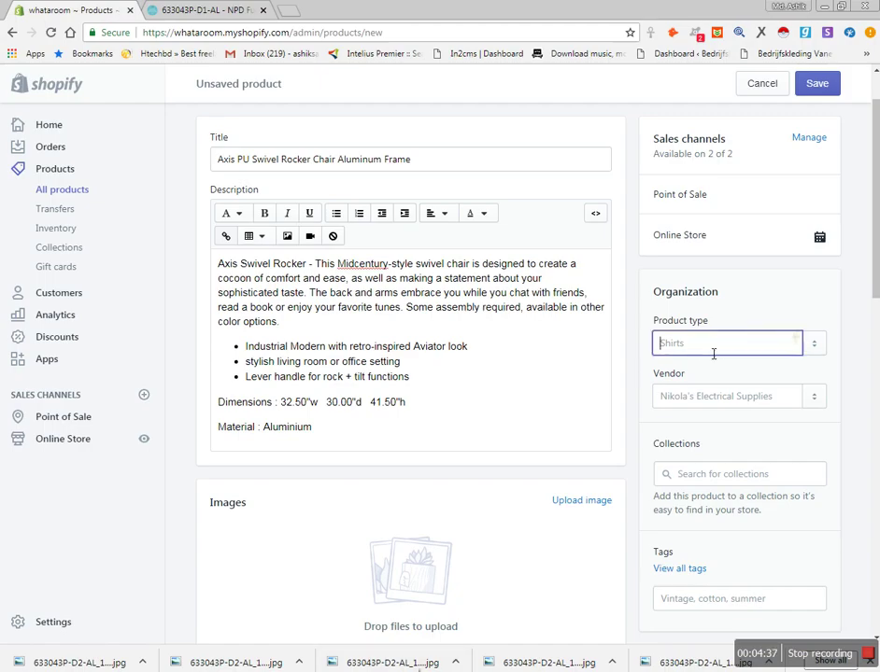
type("a")
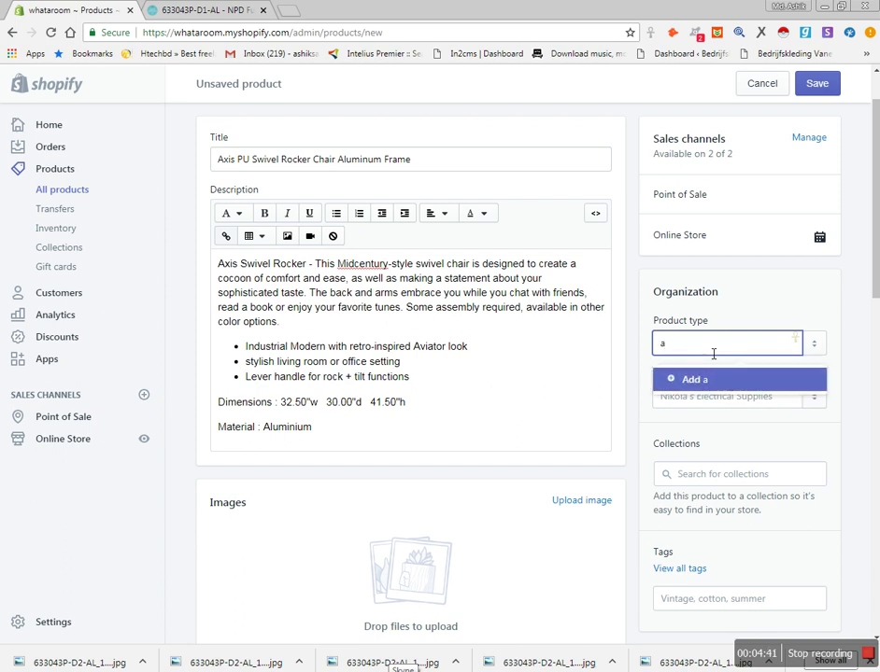
key("BackSpace")
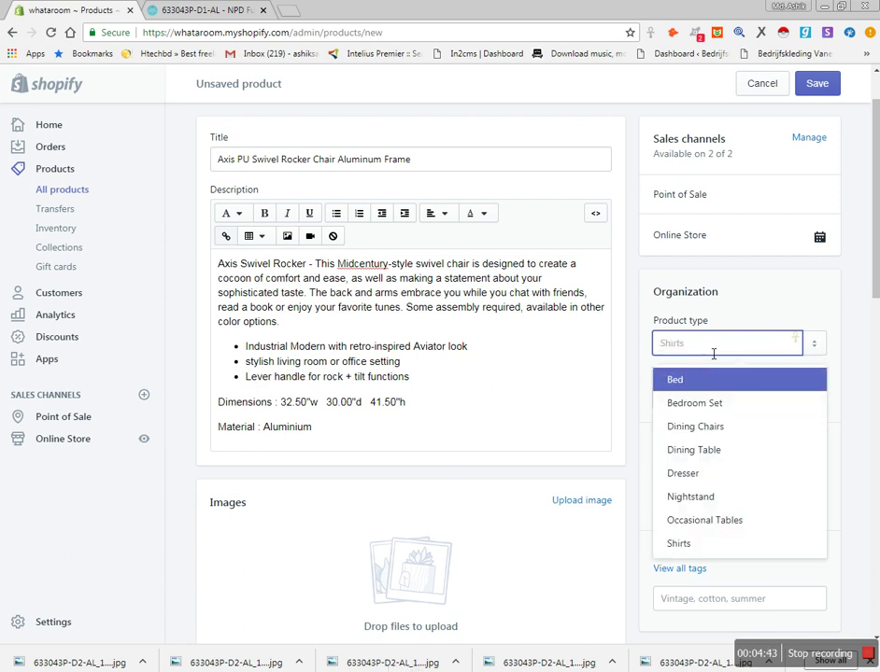
type("b")
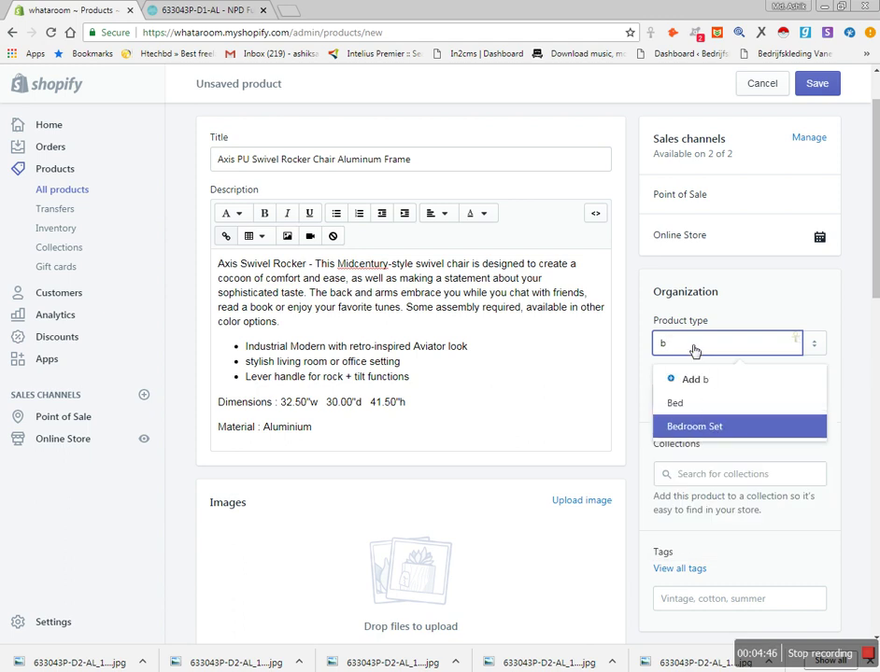
double_click(662, 346)
key("ctrl+v")
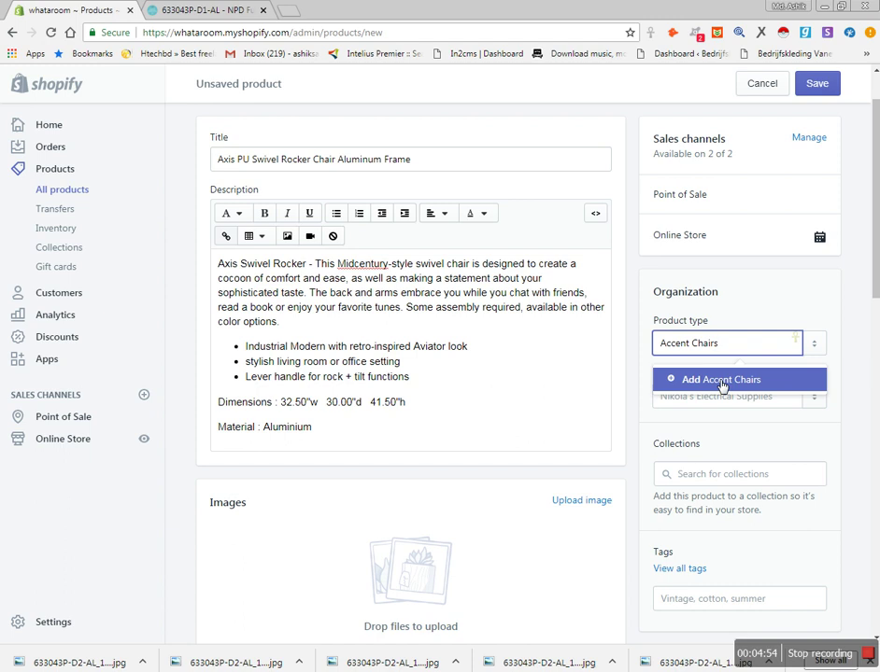
left_click(721, 382)
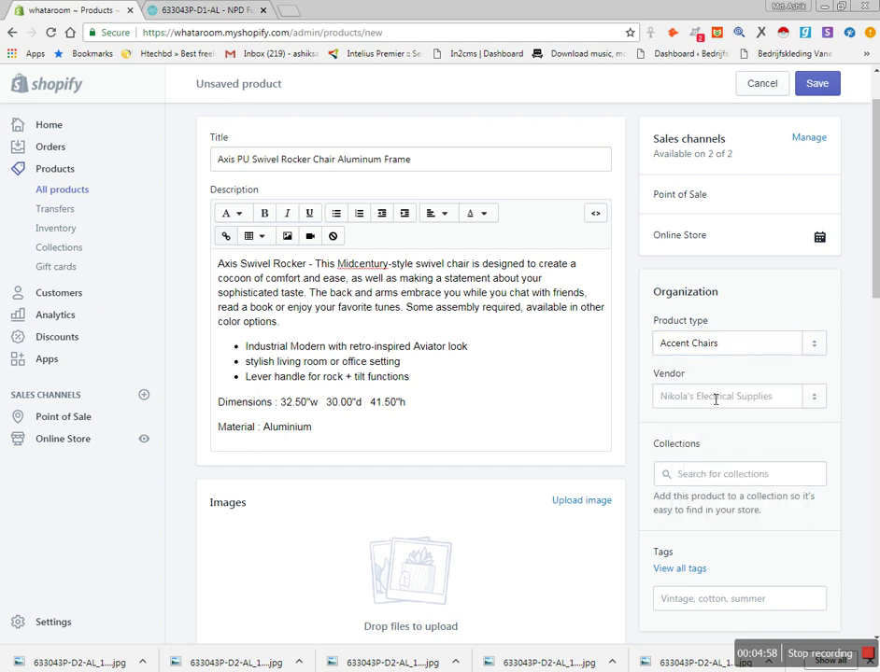
- Set the product's vendor to NPD
left_click(715, 400)
left_click(766, 399)
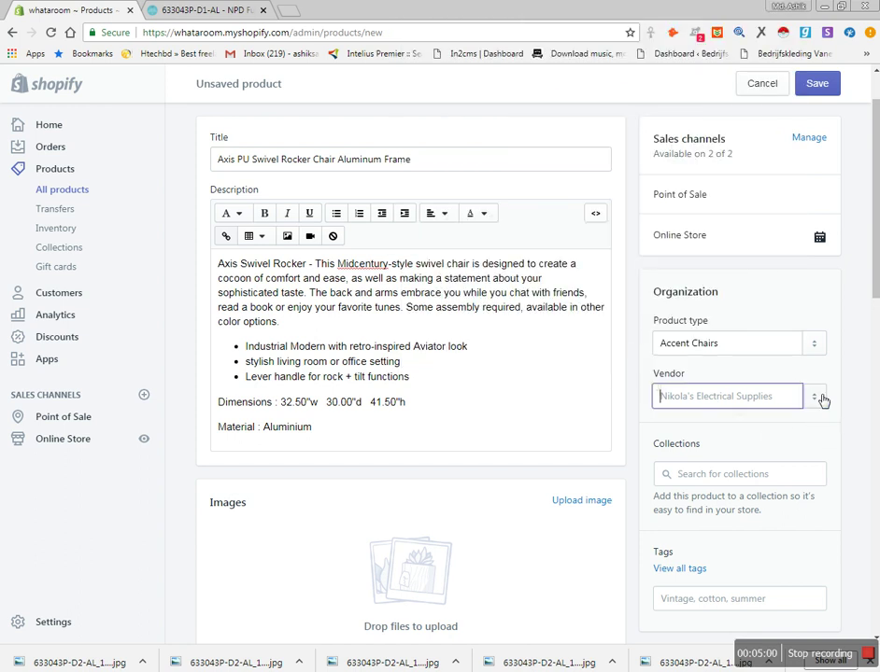
left_click(800, 409)
left_click(693, 480)
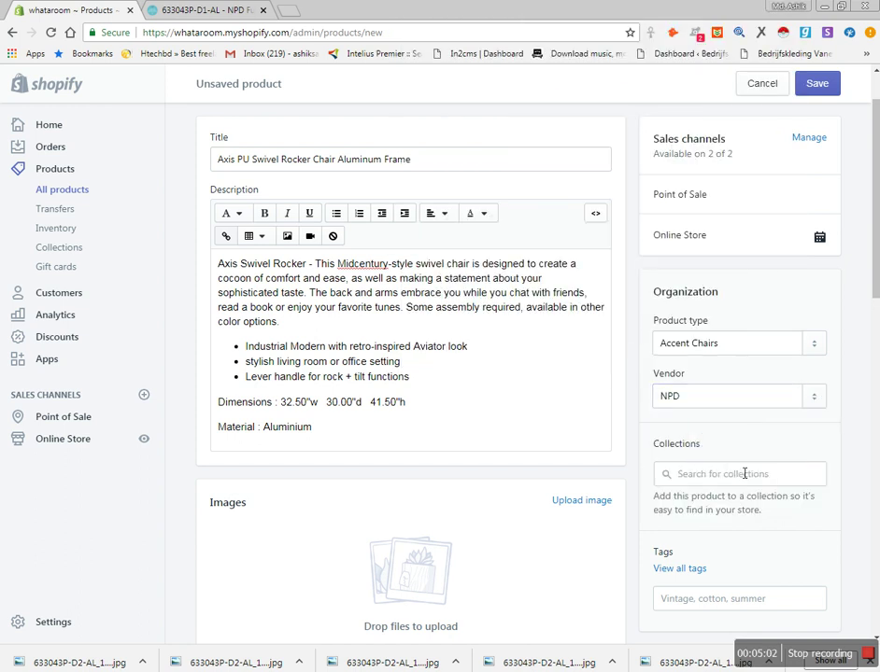
- Add the product to the Bedroom Collections collection
scroll(869, 432, "down", 1)
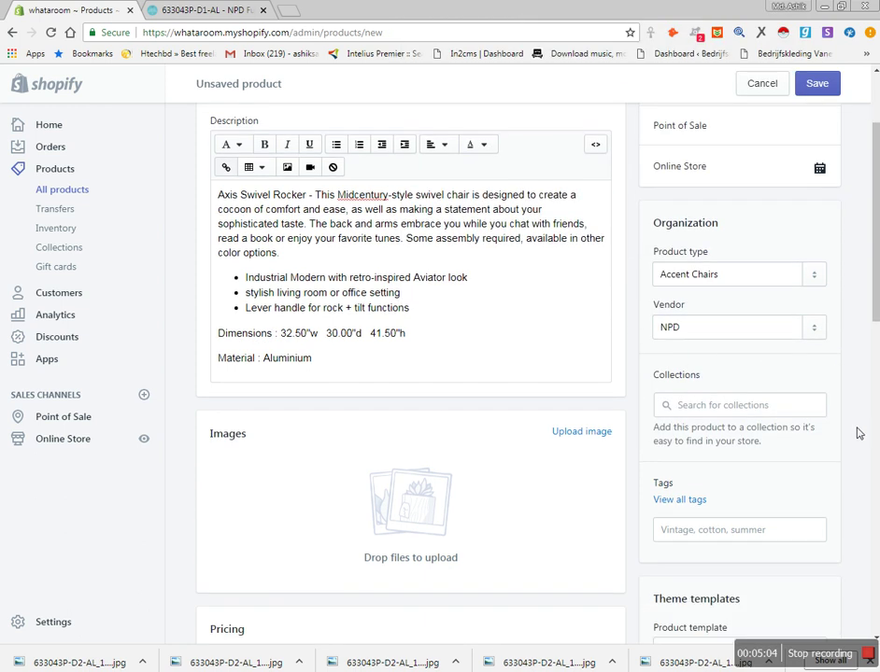
left_click(739, 412)
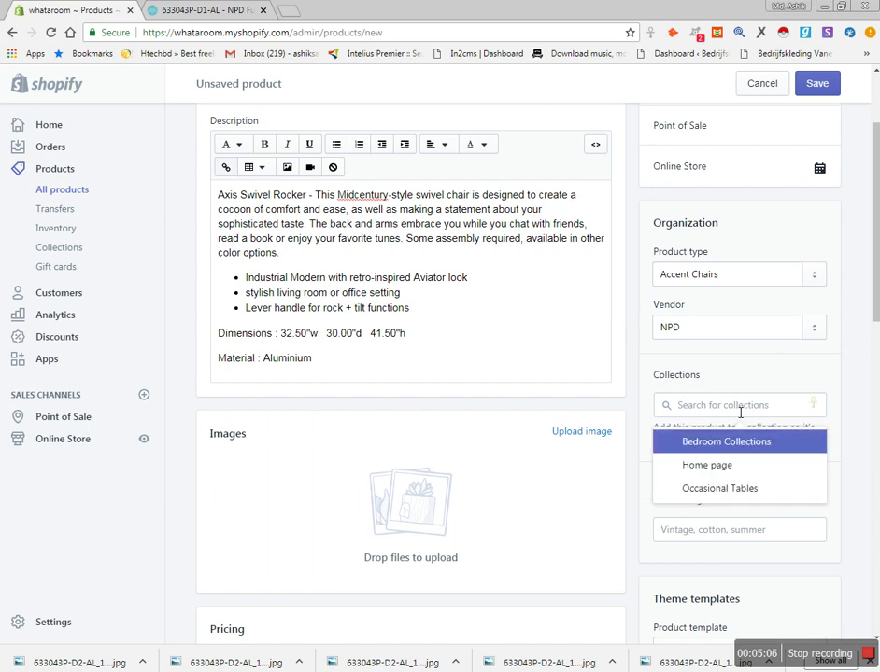
left_click(851, 419)
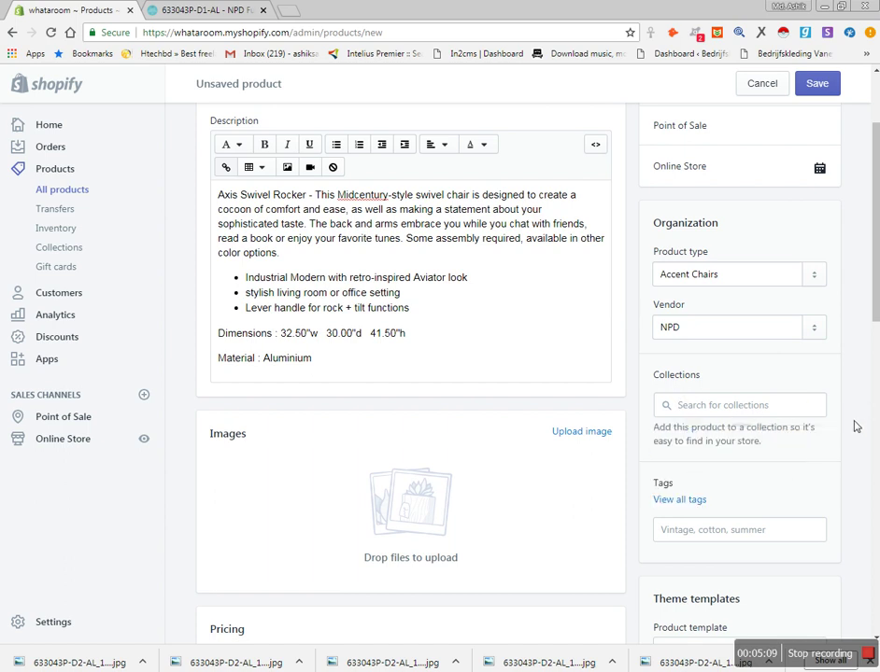
left_click(728, 412)
left_click(773, 444)
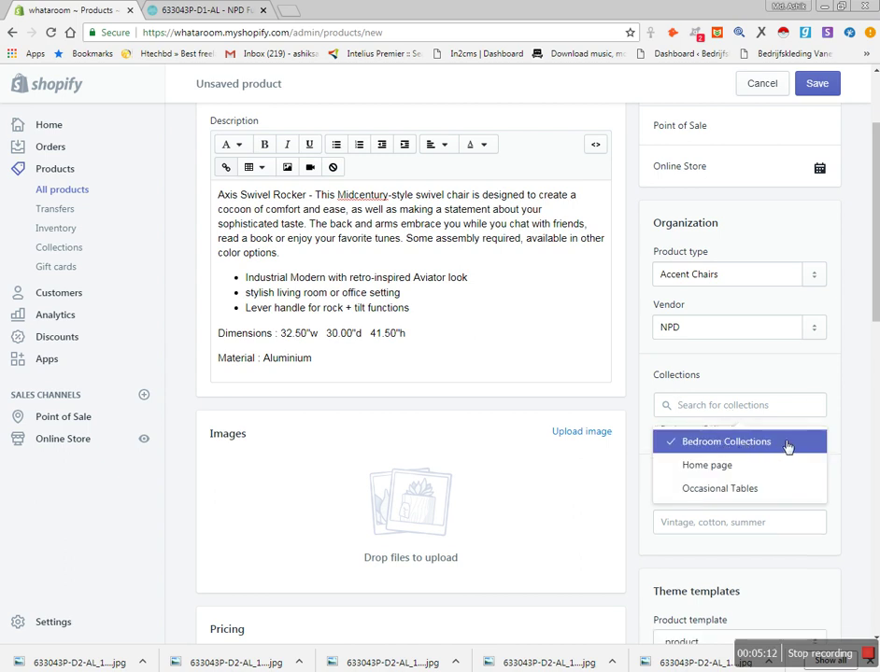
left_click(846, 436)
scroll(849, 439, "down", 1)
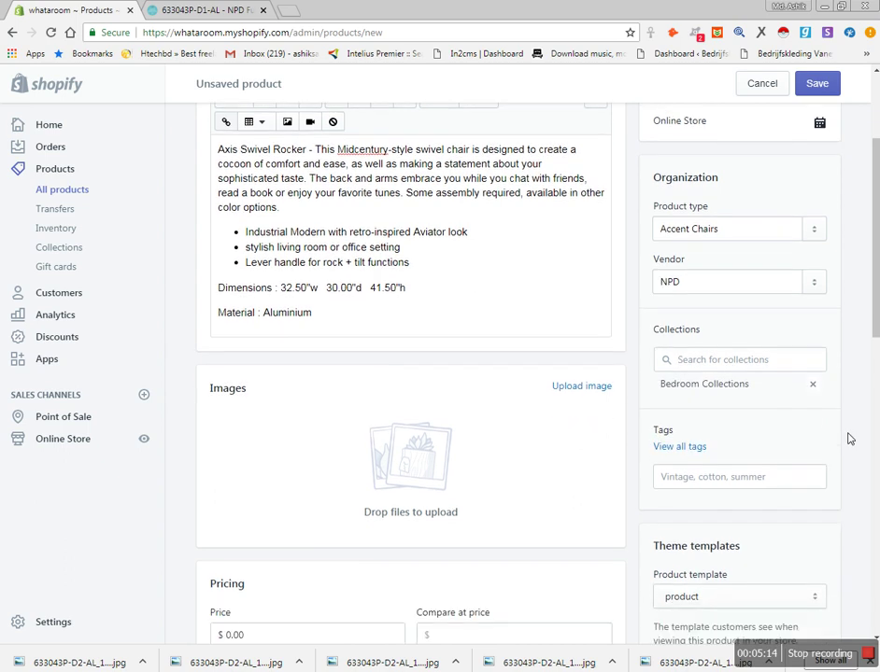
scroll(847, 436, "down", 1)
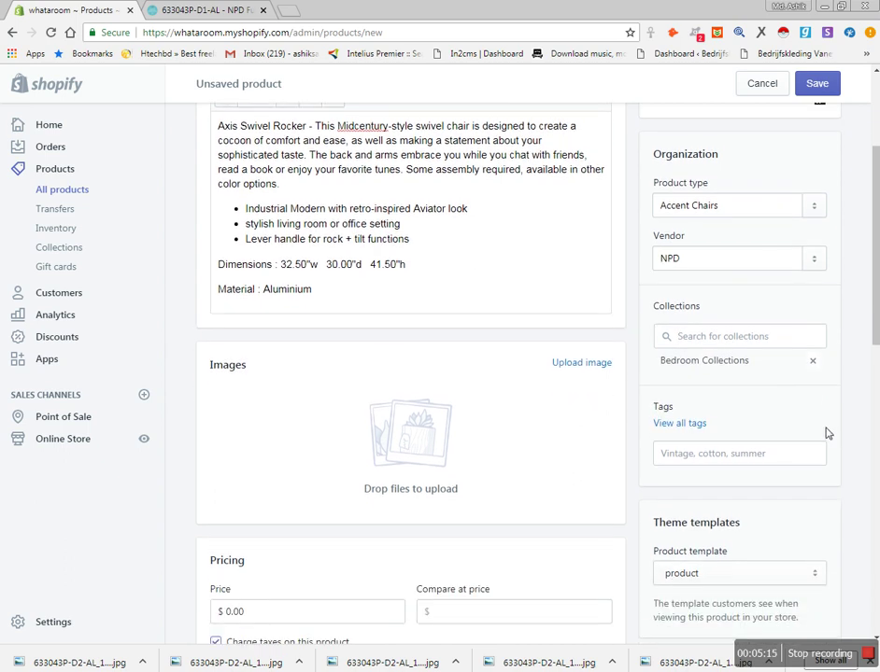
- On the NPD site, enlarge the Distressed Mocha variant's main photo and check the images already saved in the 633043P-D1-AL folder, without saving again
left_click(206, 15)
scroll(588, 340, "up", 8)
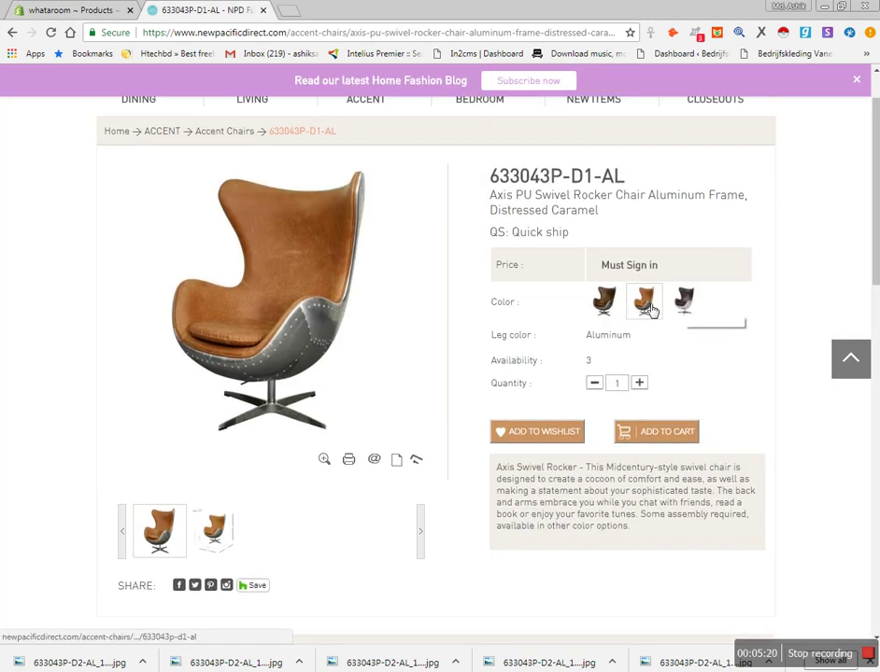
left_click(604, 301)
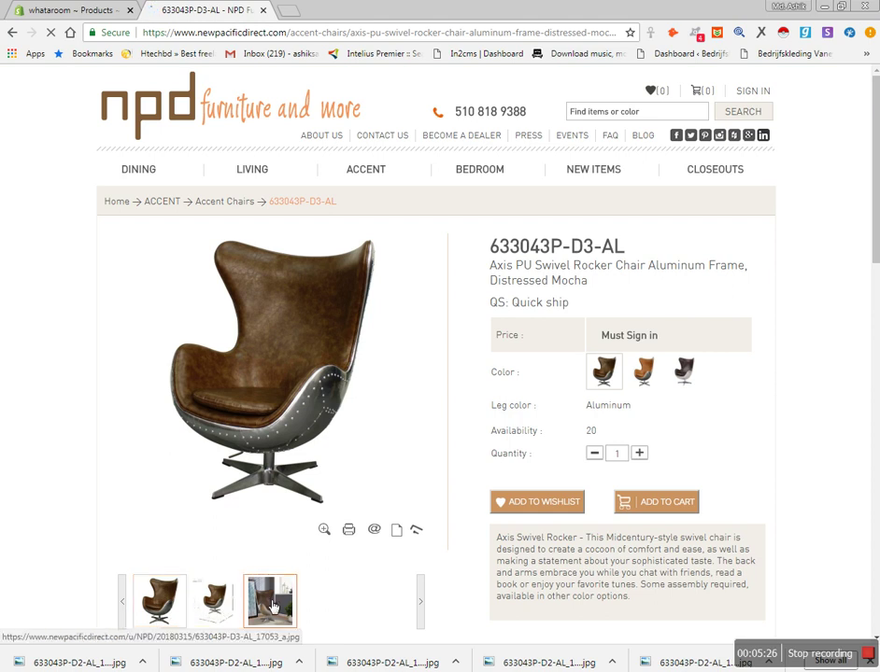
left_click(324, 529)
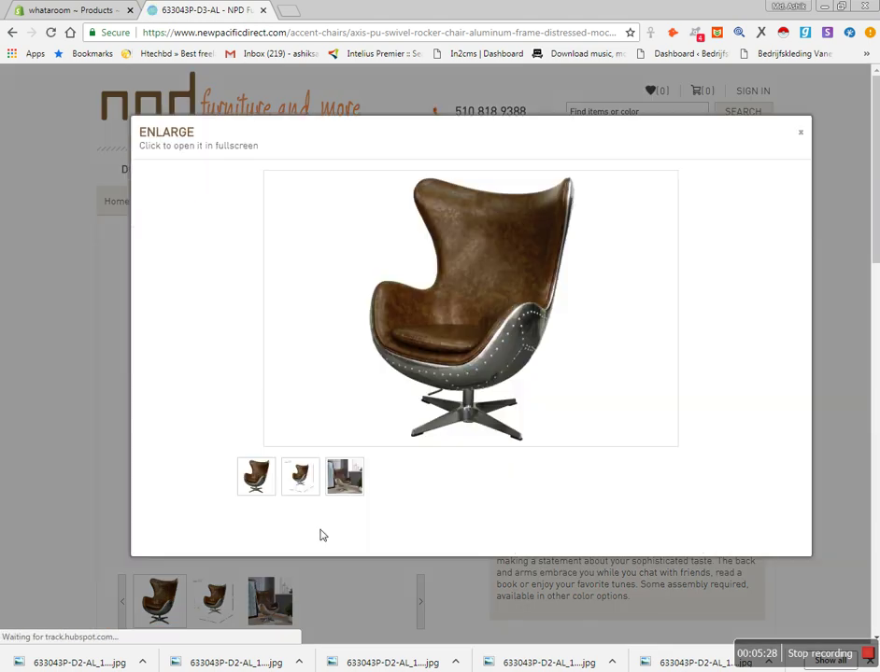
right_click(460, 282)
left_click(484, 310)
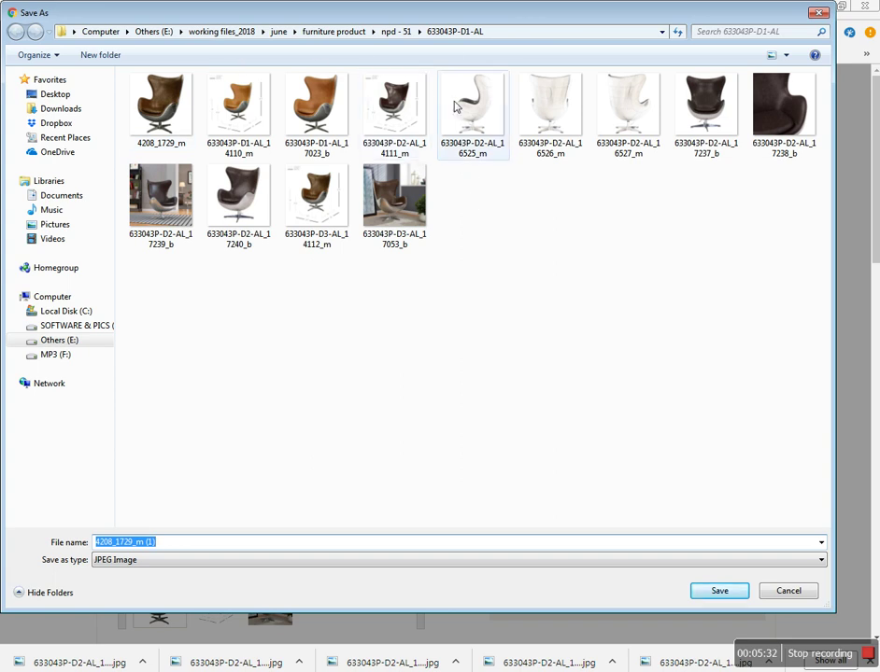
key("alt+Tab")
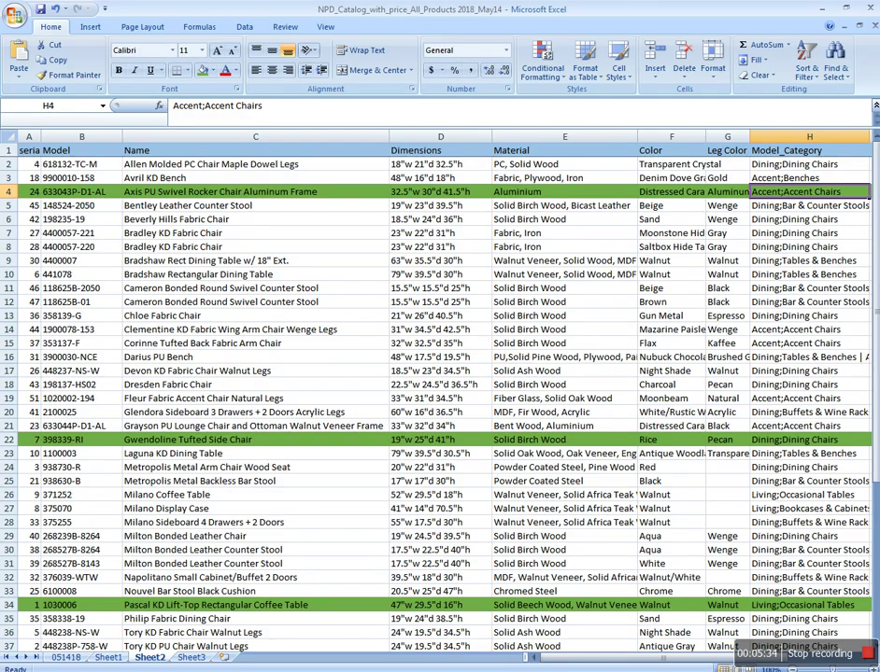
key("alt+Tab")
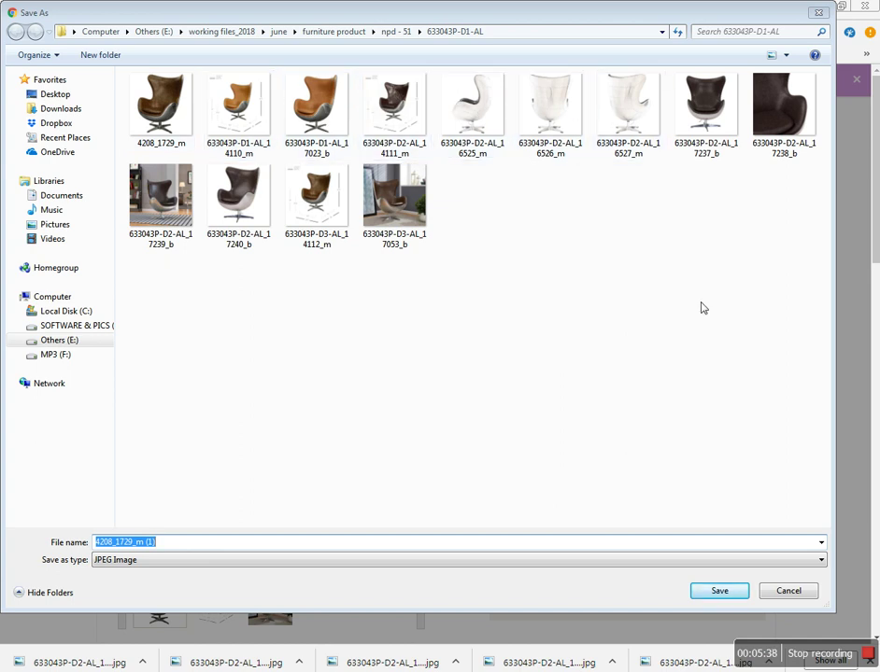
left_click(789, 591)
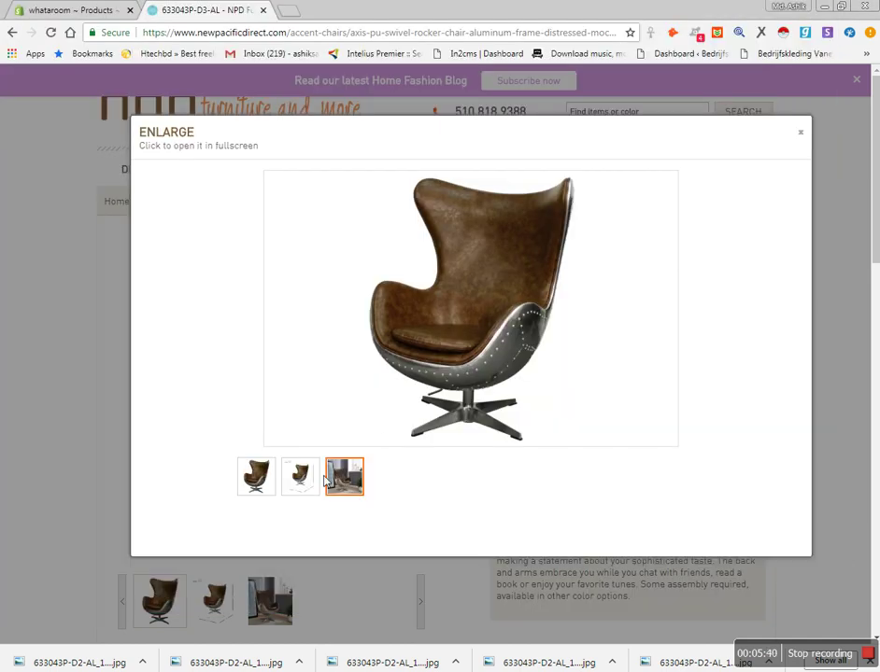
- View the mocha chair's dimension drawing and room photo, and the enlarged main photo of the Distressed Caramel variant
left_click(299, 477)
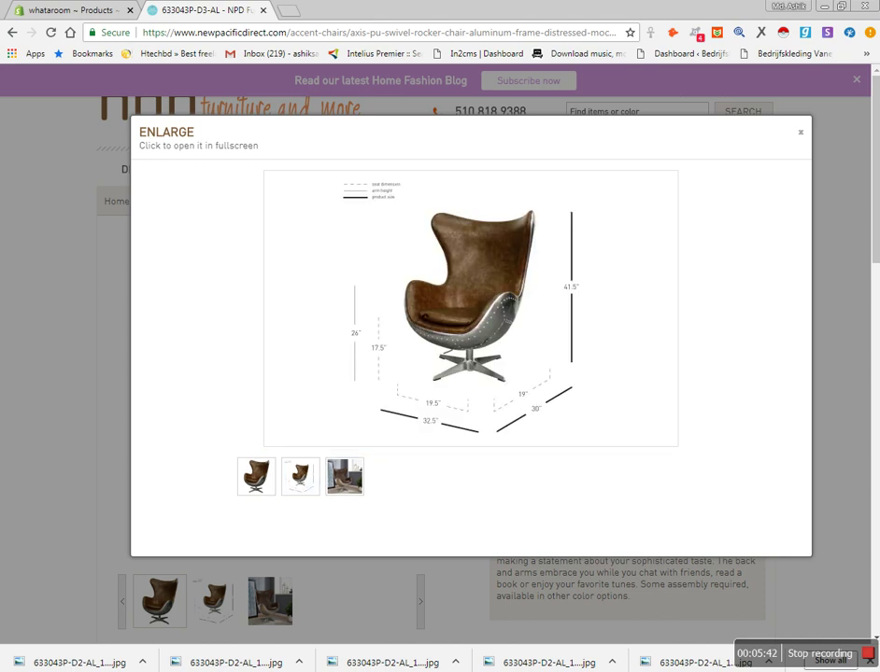
right_click(431, 296)
left_click(344, 476)
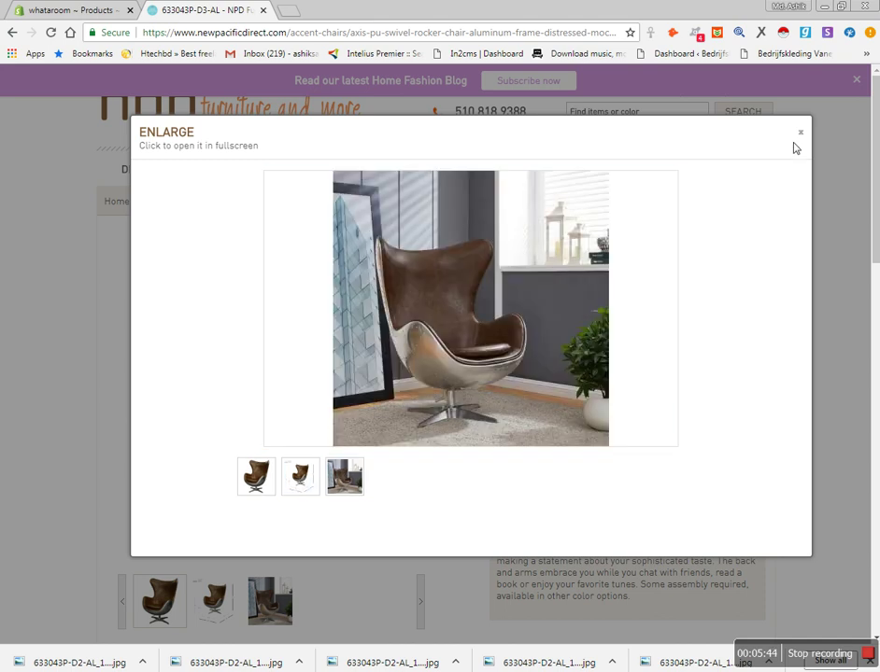
left_click(801, 134)
left_click(686, 367)
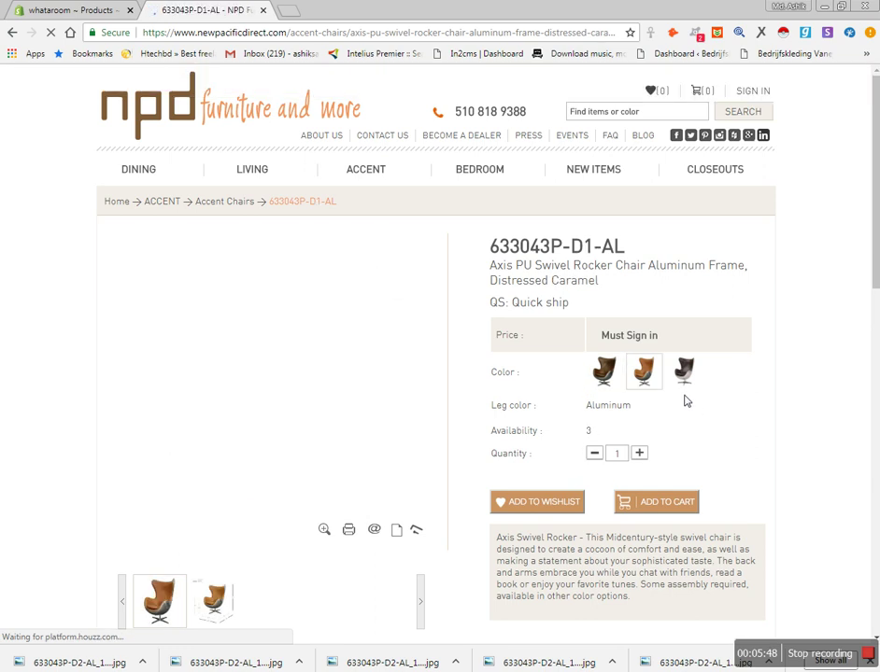
left_click(324, 529)
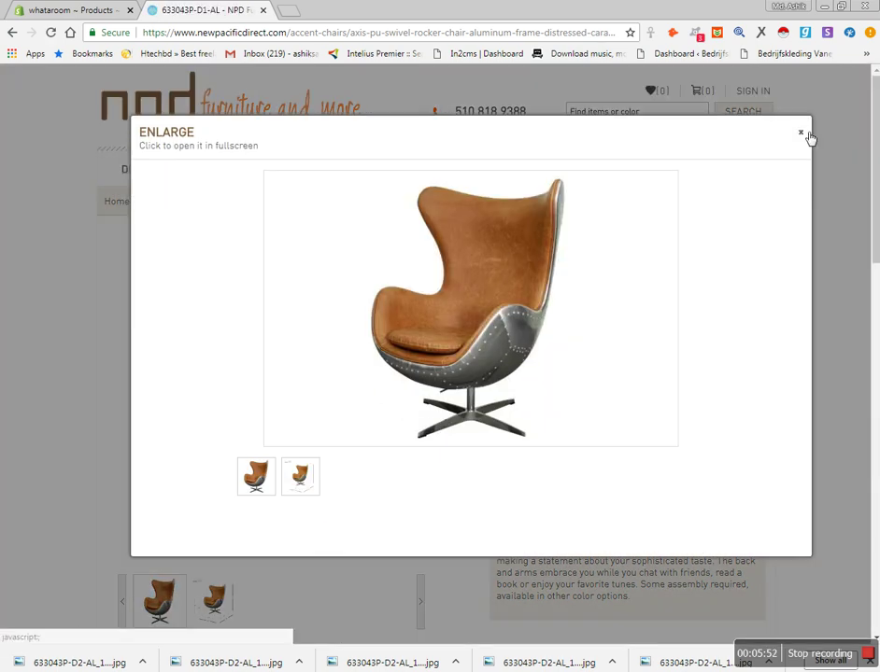
left_click(802, 134)
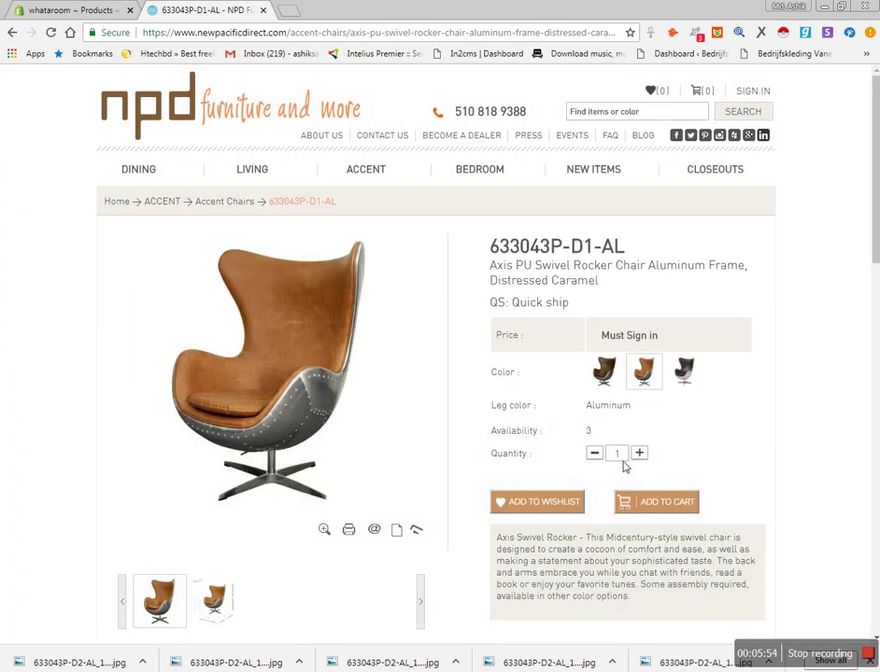
- Upload all the chair images from the 633043P-D1-AL folder to the Shopify product
key("ctrl+Tab")
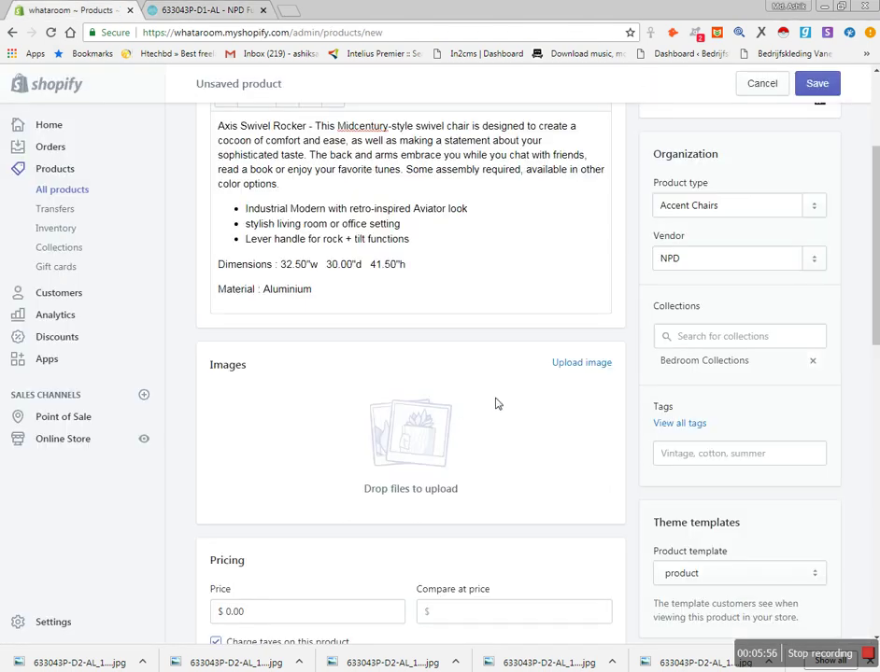
left_click(569, 363)
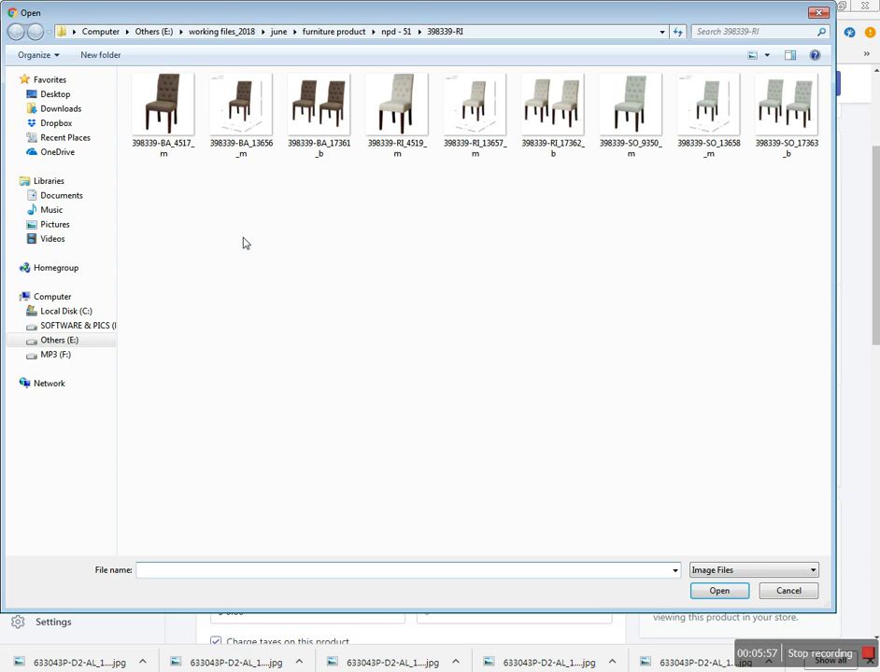
left_click(395, 32)
double_click(194, 120)
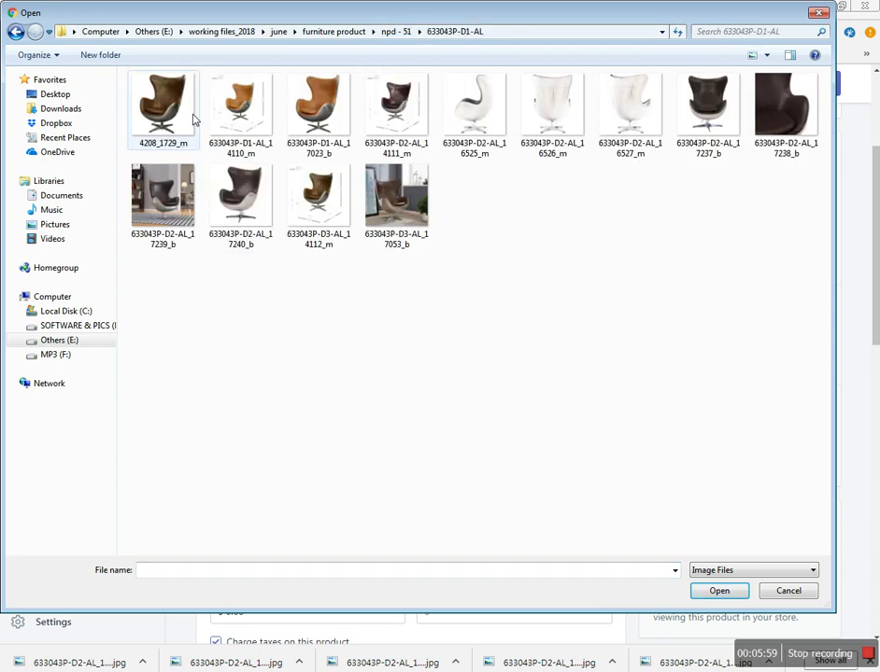
left_click_drag(175, 280, 761, 103)
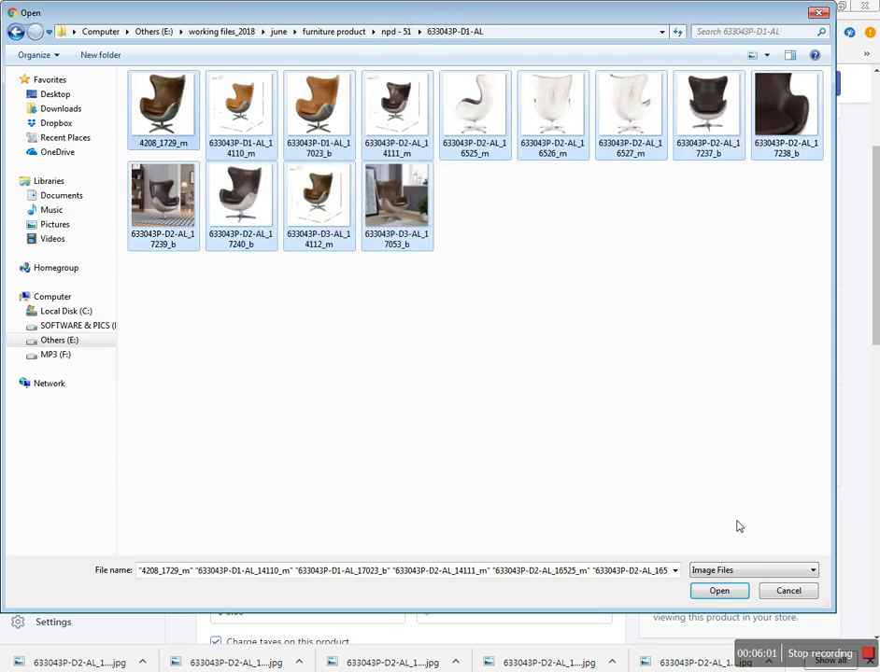
left_click(719, 590)
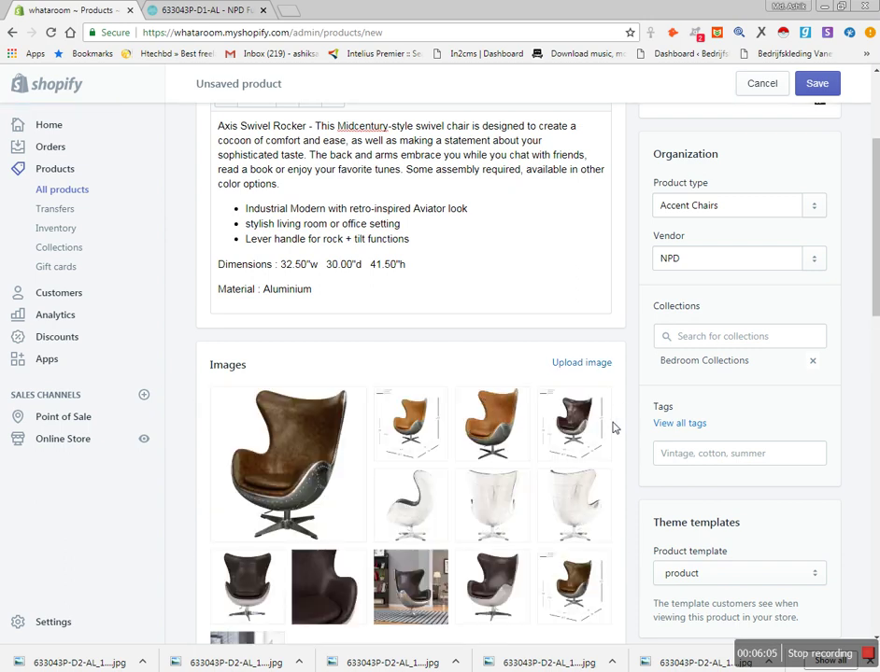
- Review the uploaded chair images on the product form and compare them with the Distressed Java variant on the NPD site
scroll(614, 427, "down", 3)
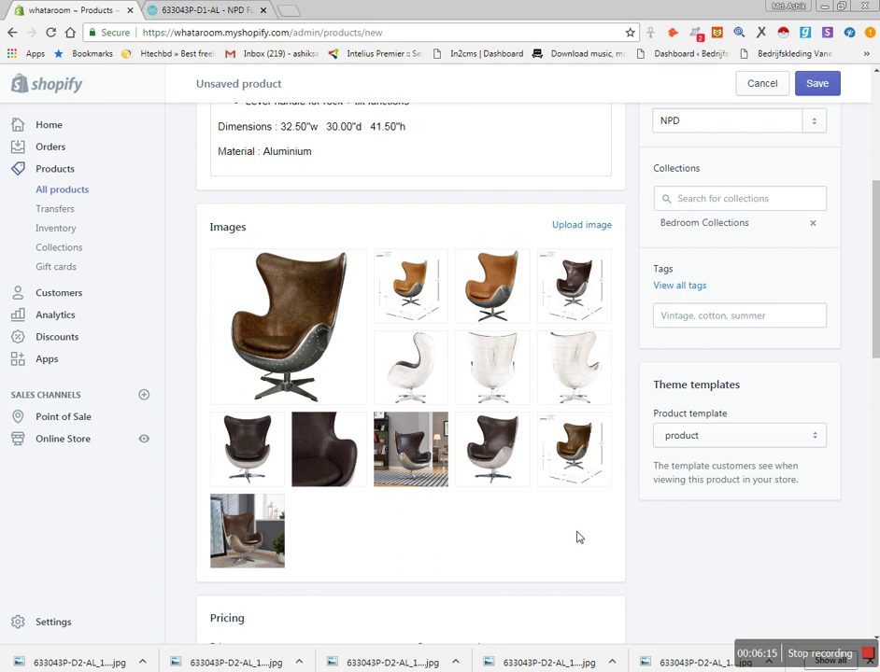
mouse_move(565, 298)
mouse_move(308, 274)
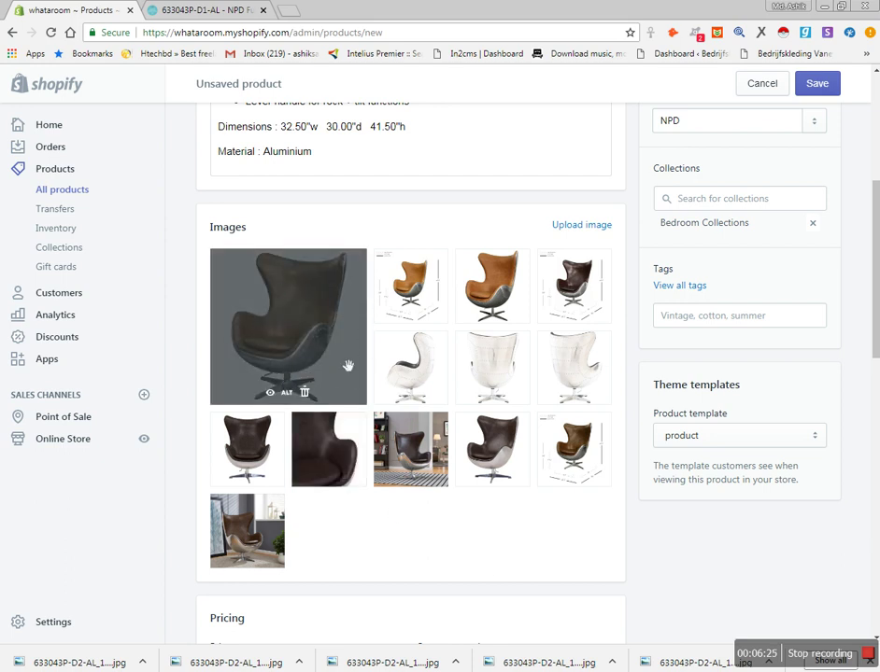
left_click(170, 9)
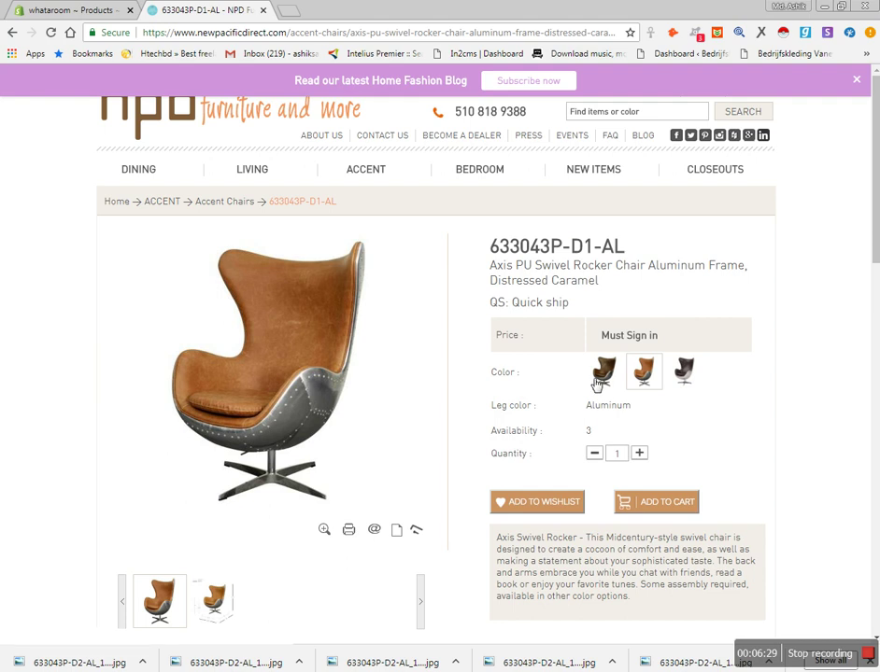
left_click(686, 372)
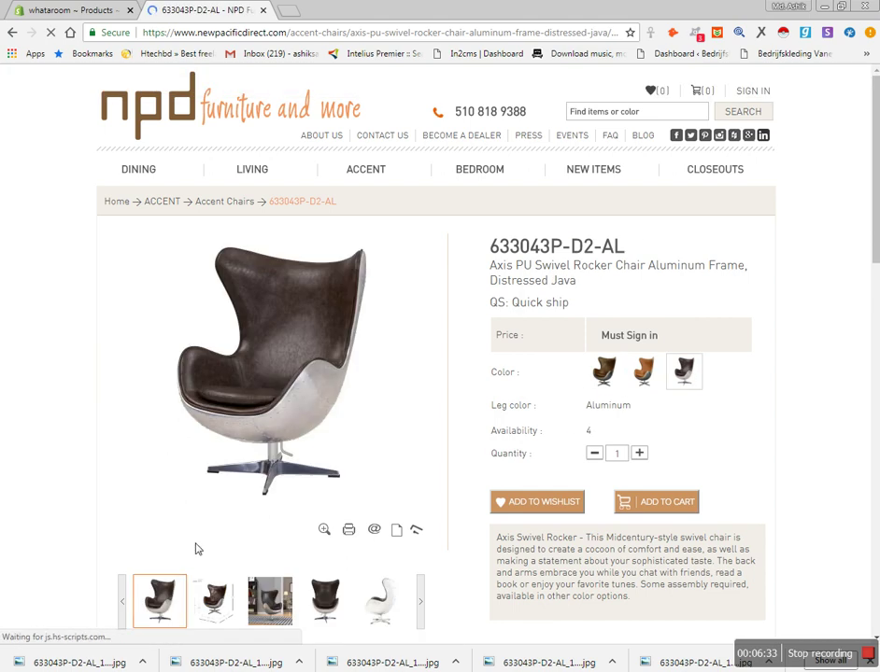
left_click(56, 12)
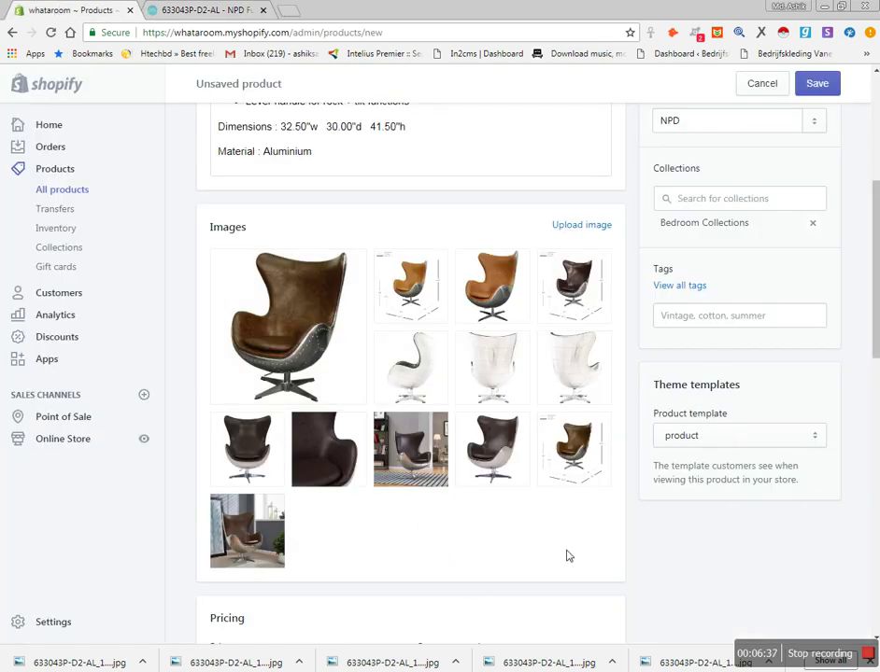
scroll(567, 557, "up", 4)
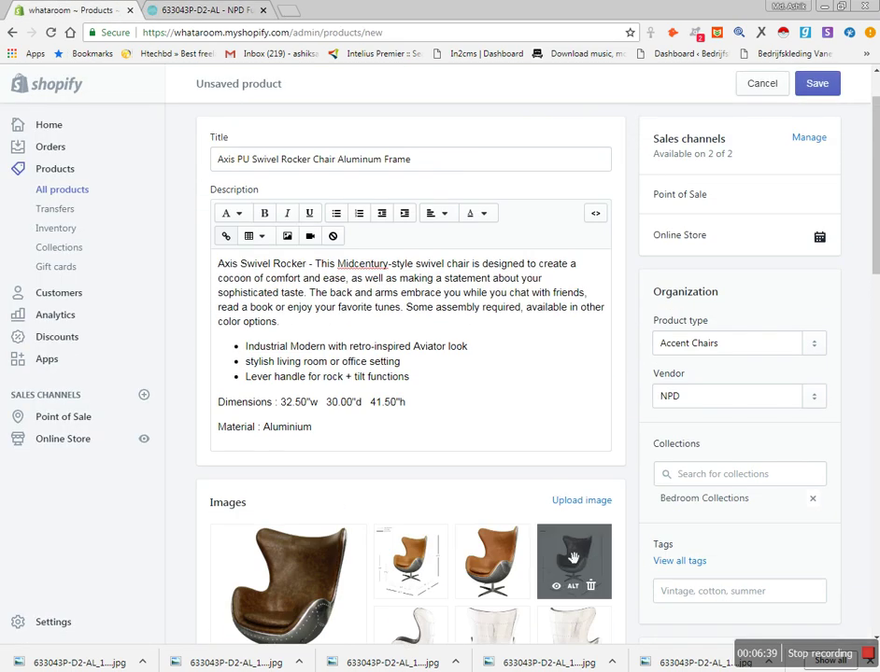
- Look up the chair's MSRP in the Excel catalogue and set the Shopify product price to $1,500.00
scroll(573, 557, "down", 6)
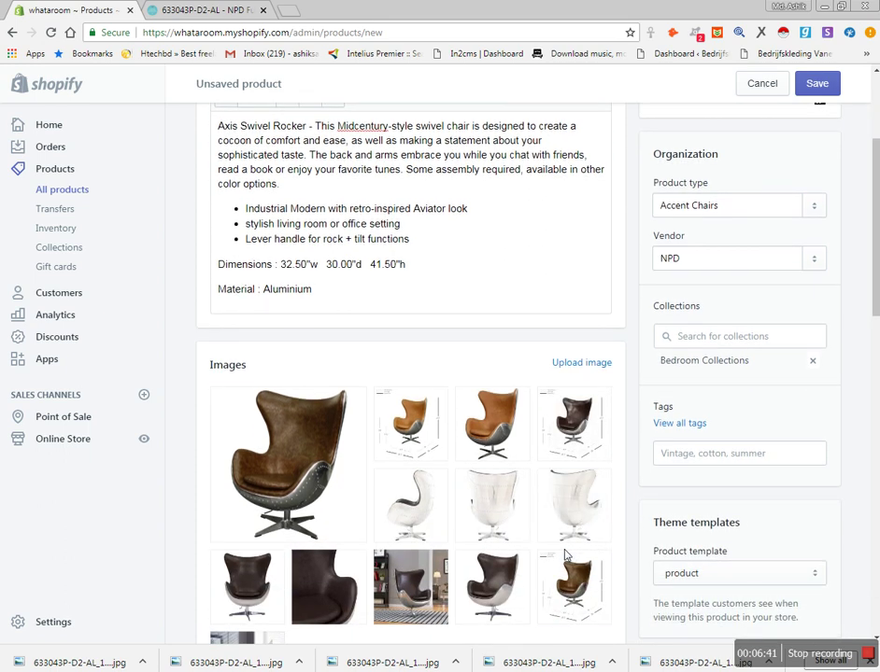
left_click(292, 464)
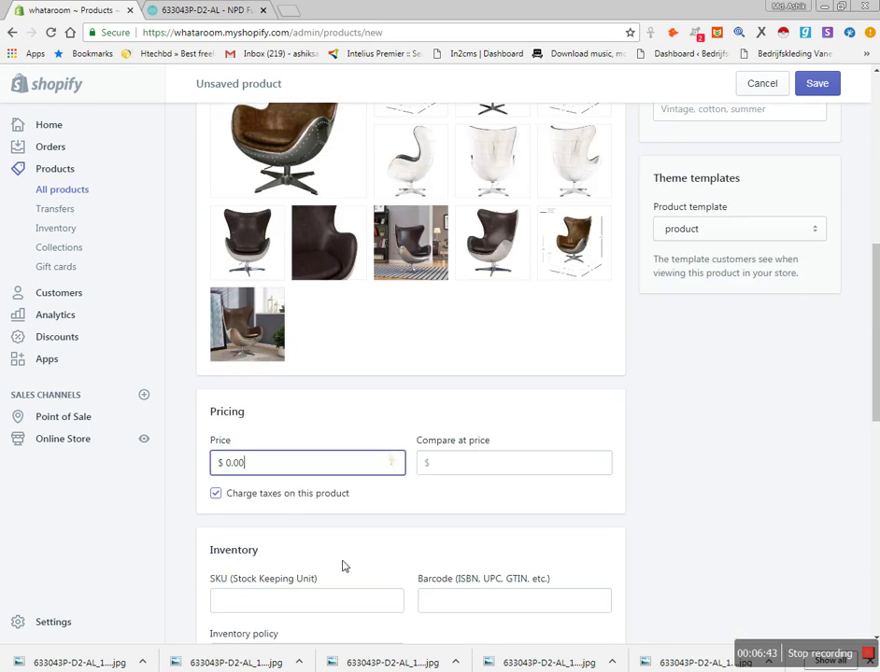
key("alt+Tab")
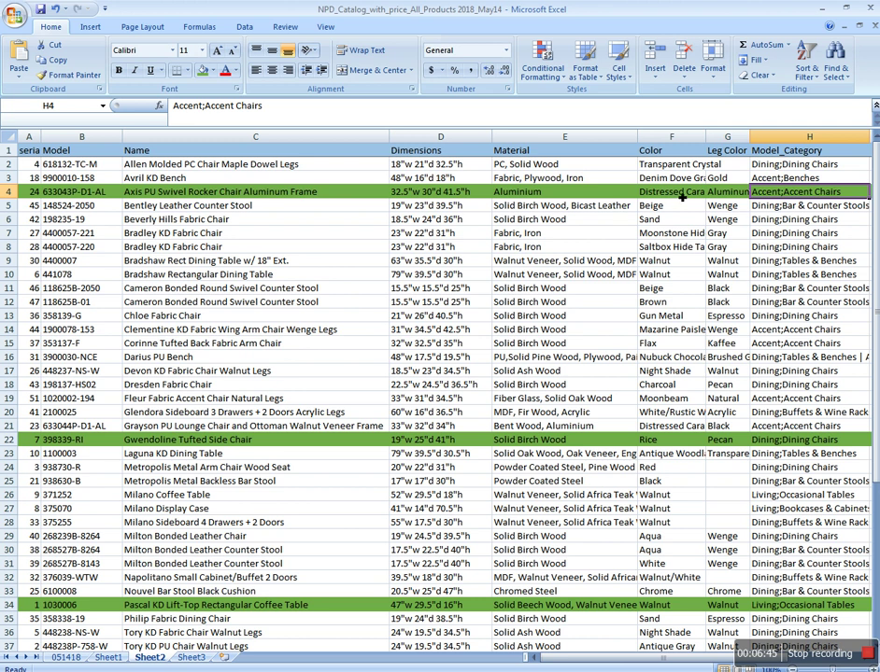
left_click_drag(641, 662, 672, 664)
left_click(798, 195)
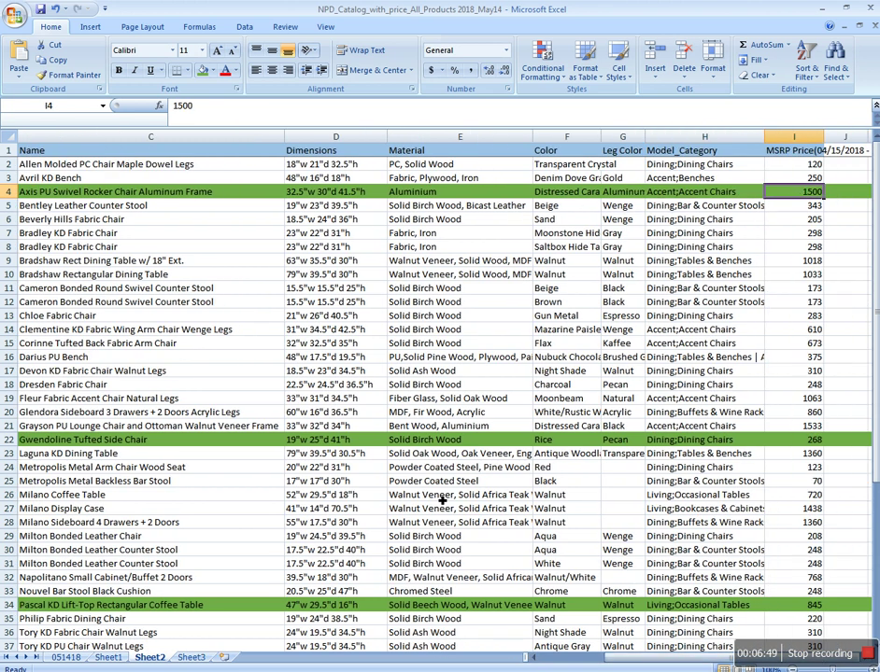
key("alt+Tab")
left_click(241, 470)
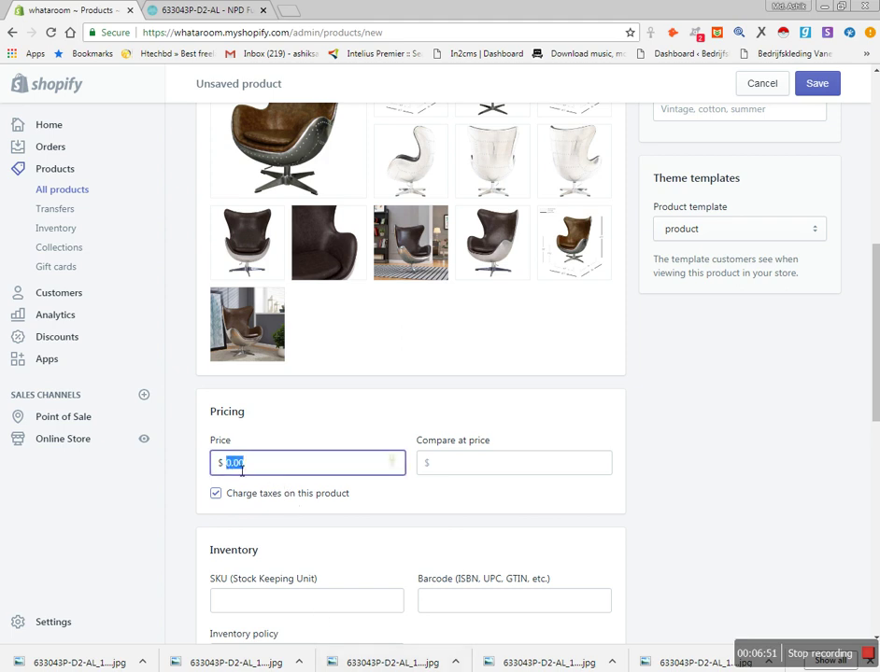
type("15")
left_click(392, 663)
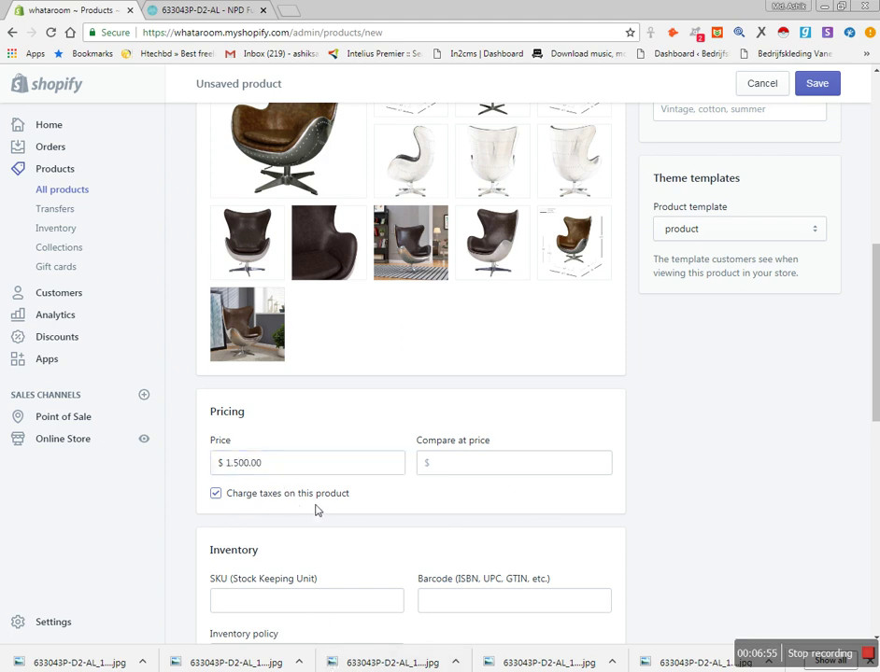
- Copy the chair's model number 633043P-D1-AL from the Excel catalogue into the Shopify product's SKU
key("alt+Tab")
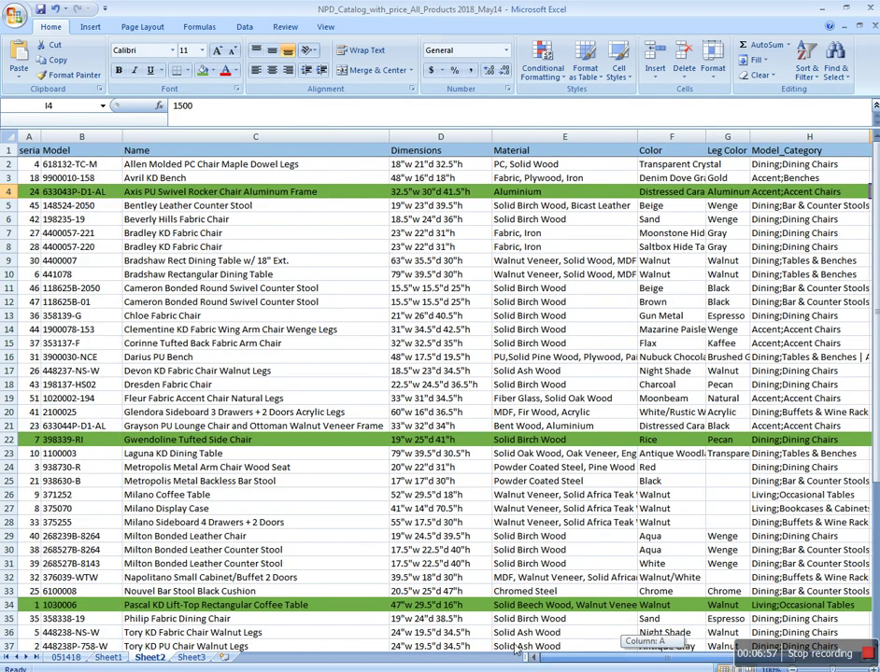
left_click(87, 191)
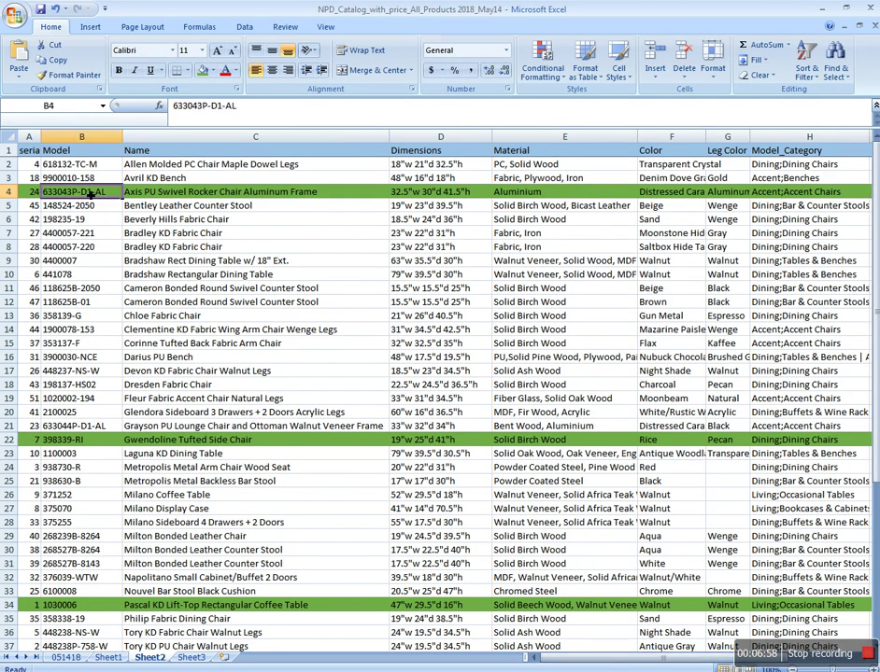
right_click(86, 191)
left_click(118, 212)
key("alt+Tab")
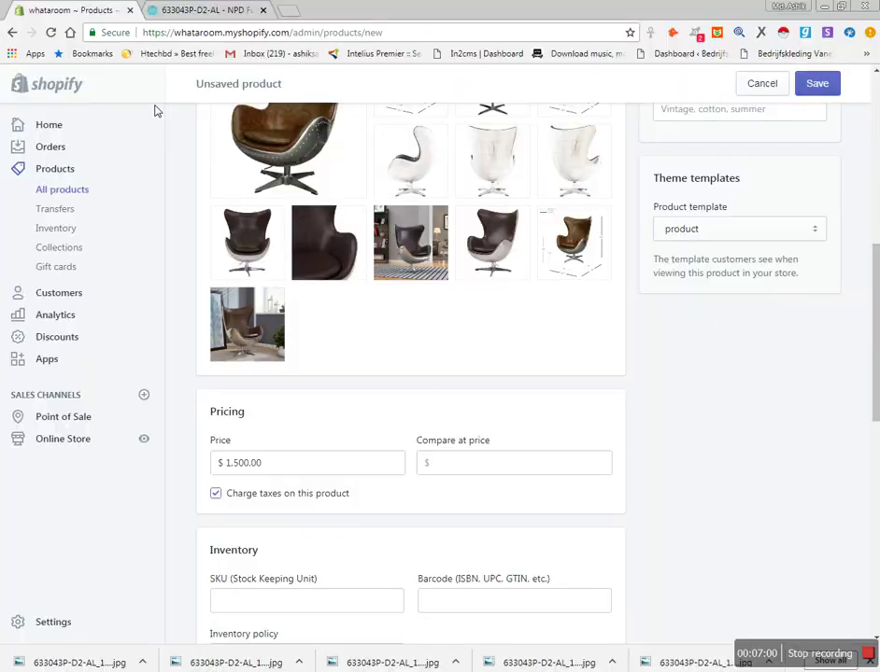
left_click(298, 601)
right_click(298, 601)
left_click(341, 466)
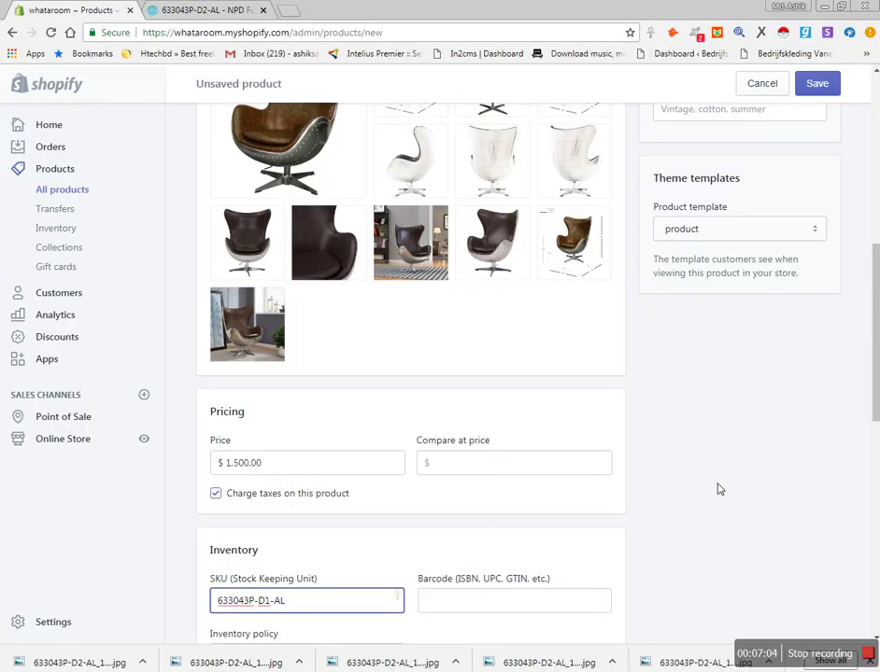
- Start adding variants to the product and set the first option name to Color
scroll(714, 480, "down", 5)
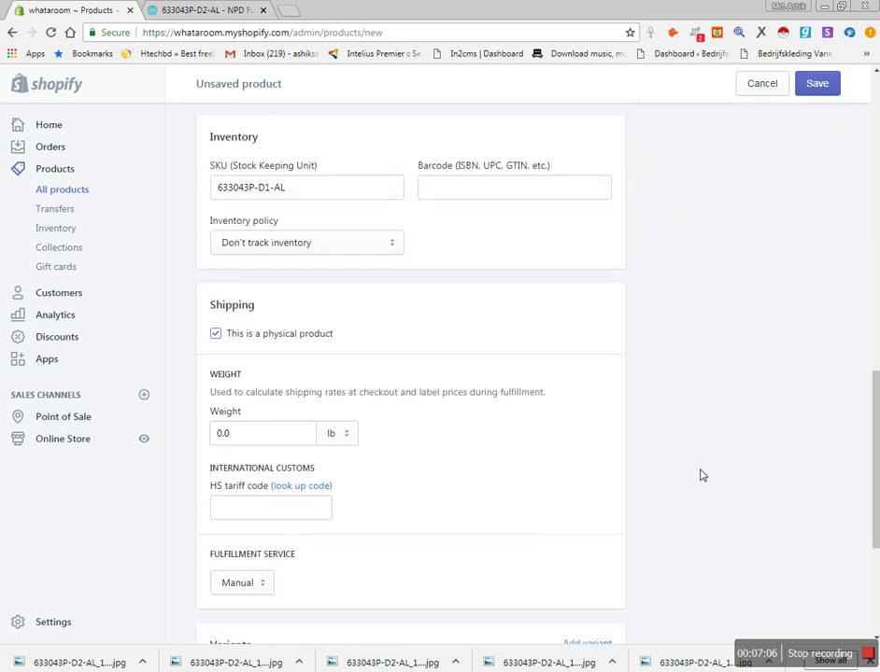
scroll(702, 475, "down", 3)
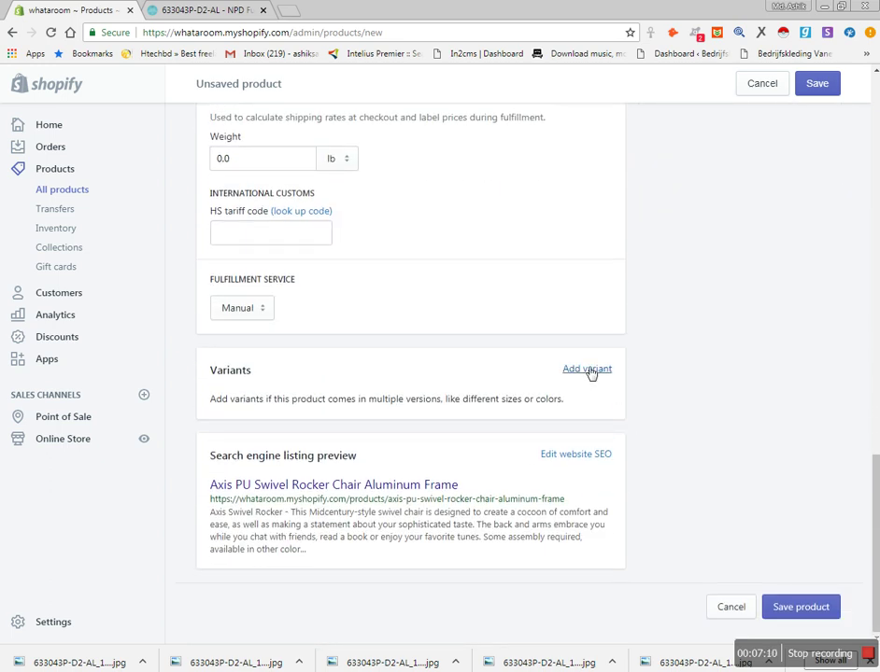
left_click(586, 371)
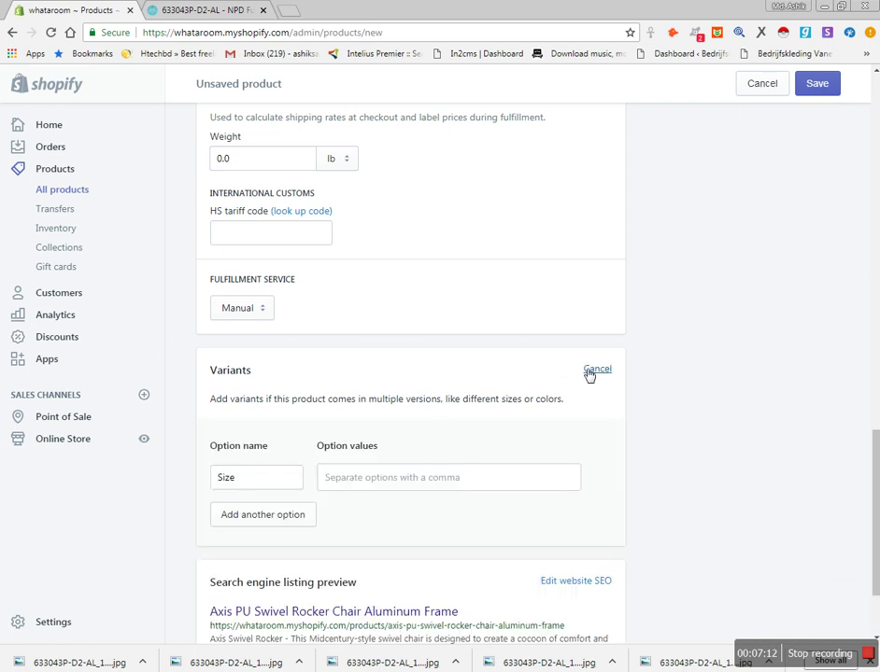
double_click(261, 482)
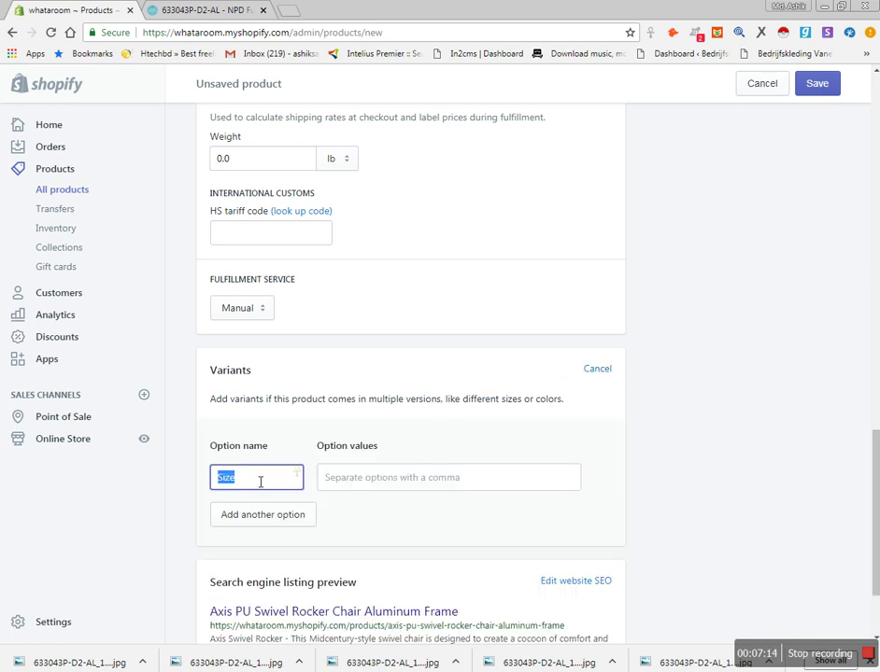
type("C")
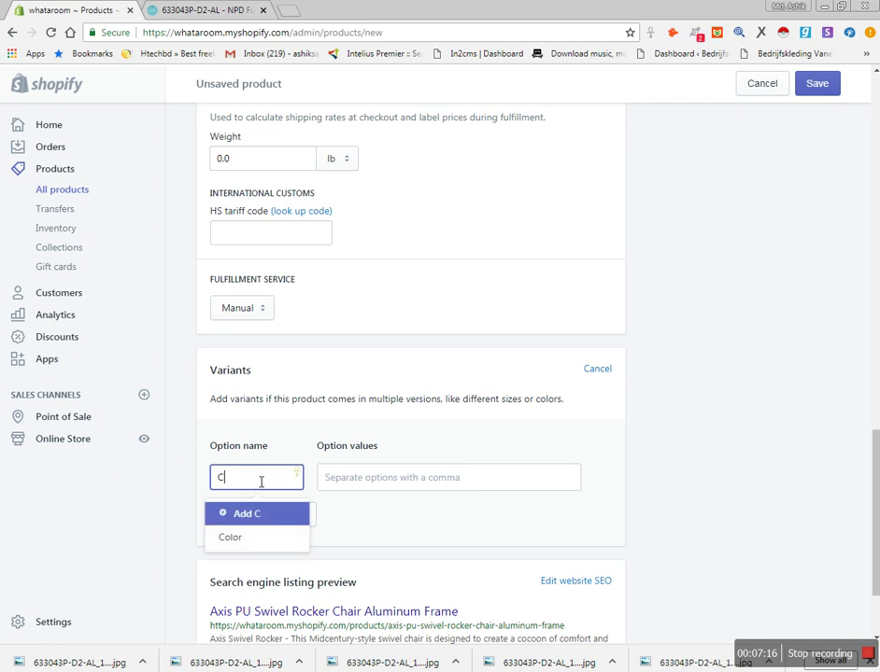
left_click(238, 539)
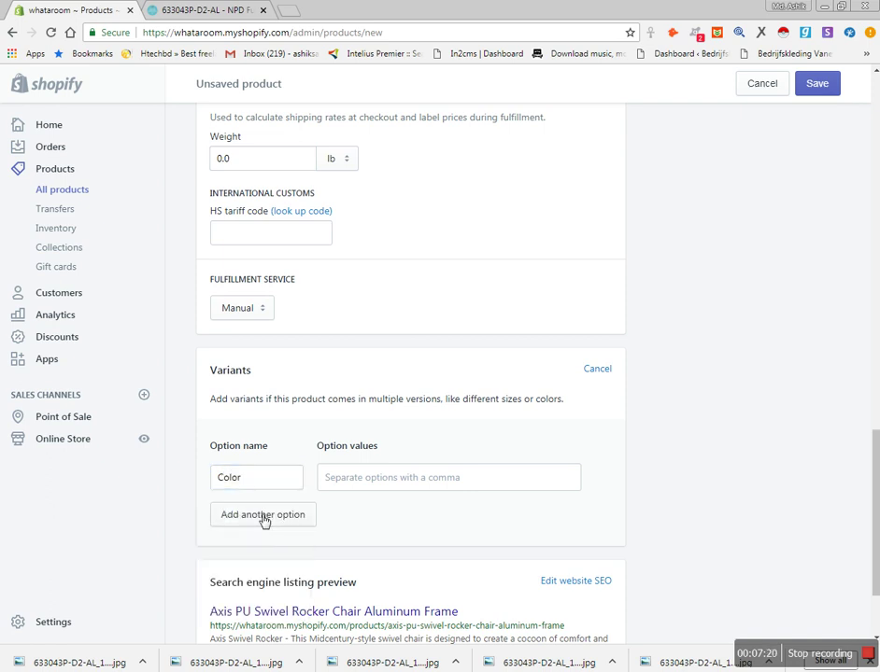
- Add a second variant option and name it Leg Color
left_click(267, 521)
left_click(252, 523)
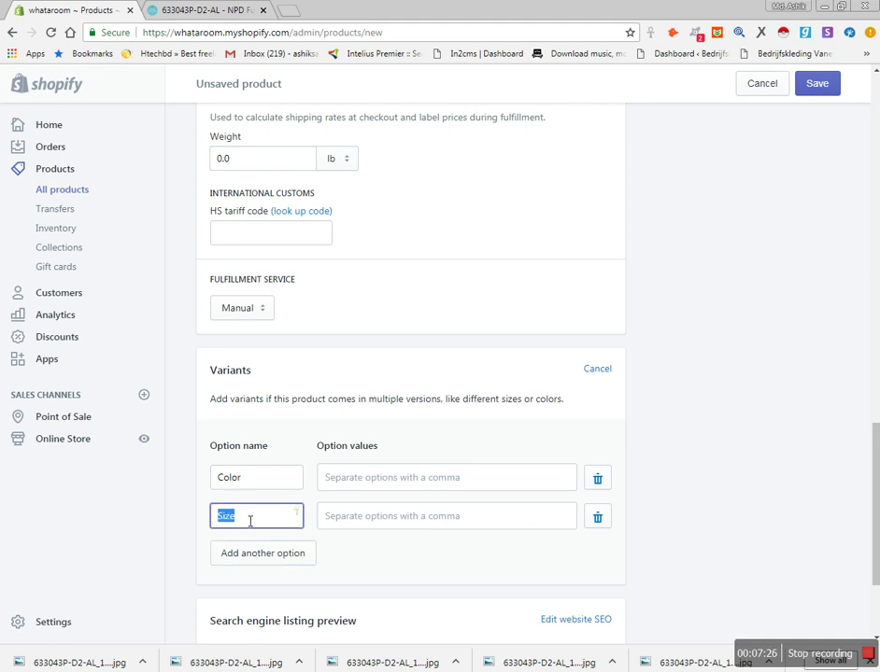
left_click(250, 521)
left_click_drag(285, 517, 210, 520)
key("BackSpace")
type("l")
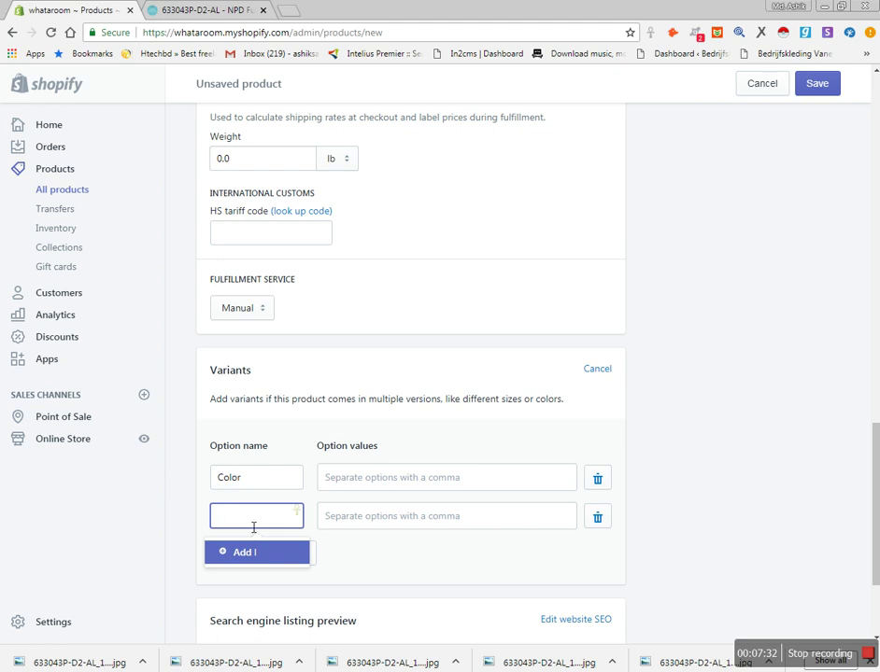
key("BackSpace")
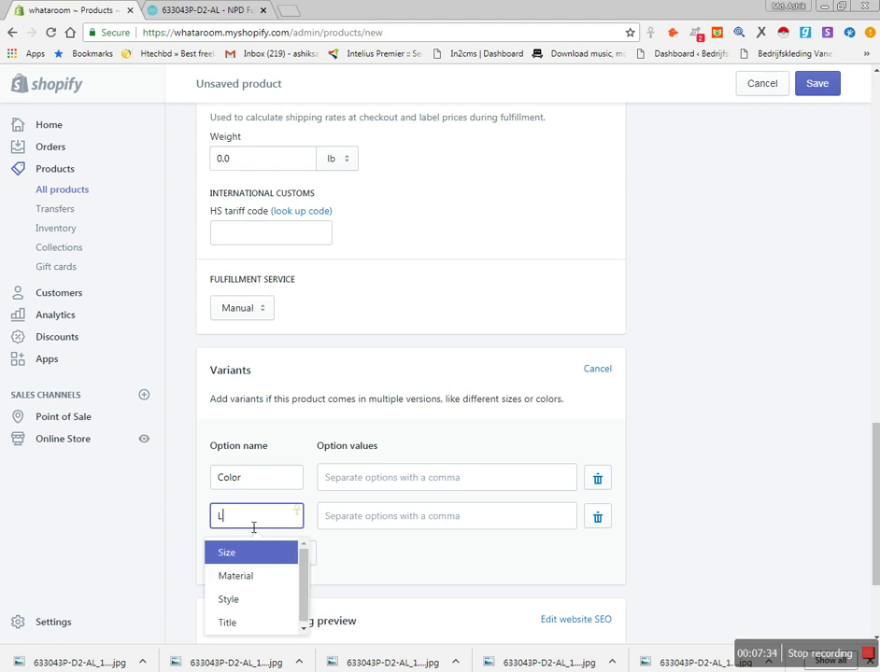
type("Leg")
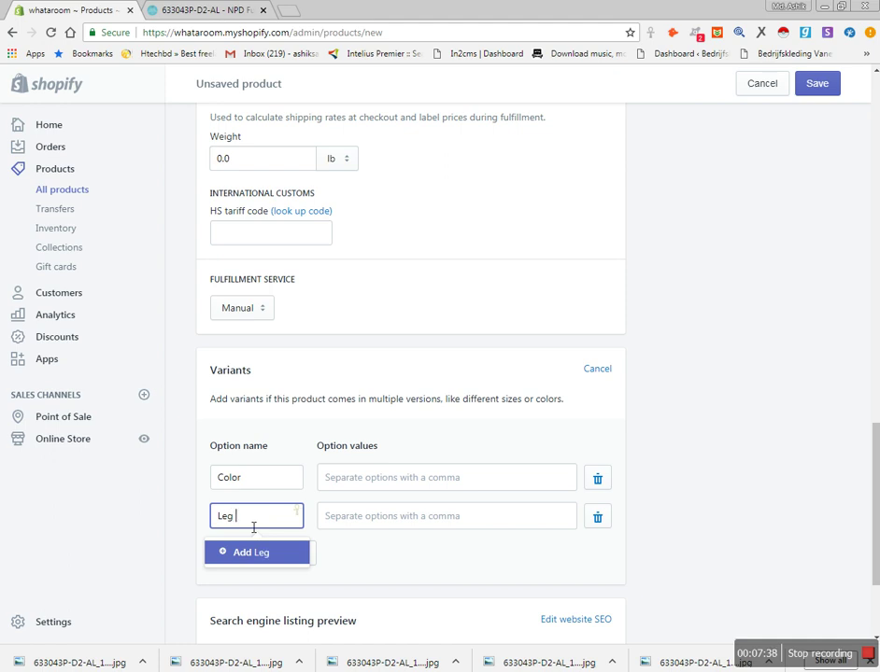
type(" Color")
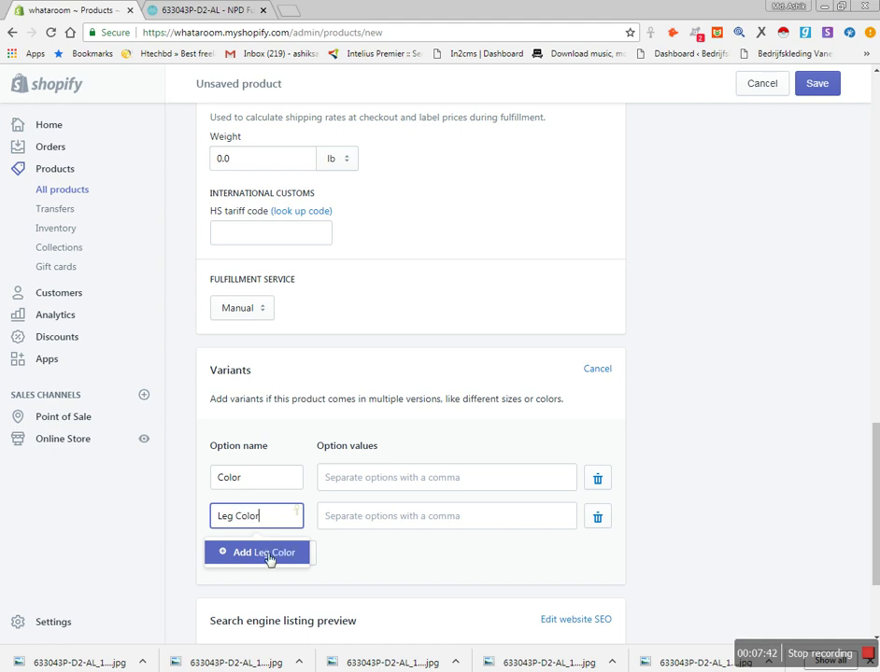
left_click(269, 555)
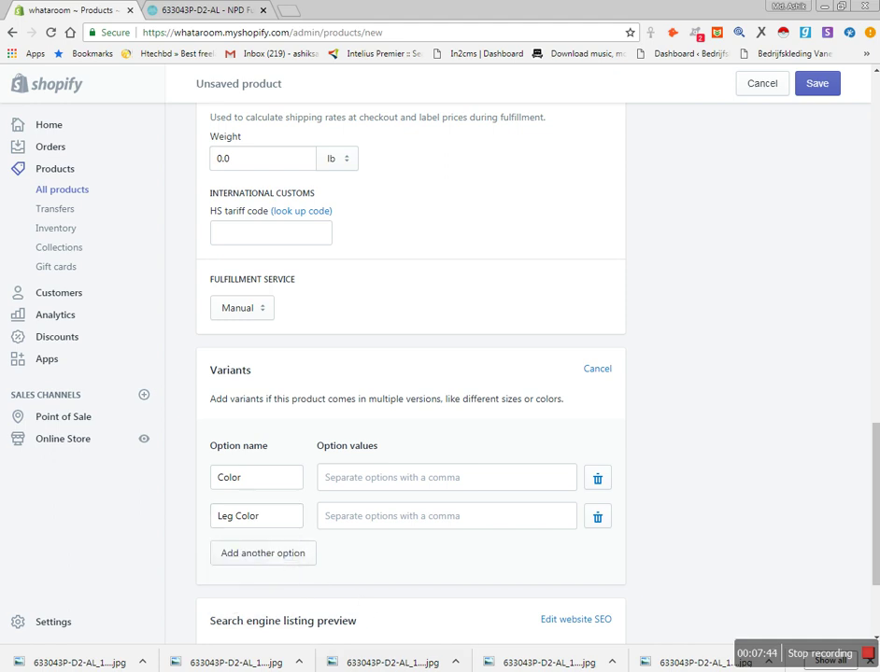
- In the Excel catalogue, widen the Color column so the full color names fit, and select the Axis chair's color cell
key("alt+Tab")
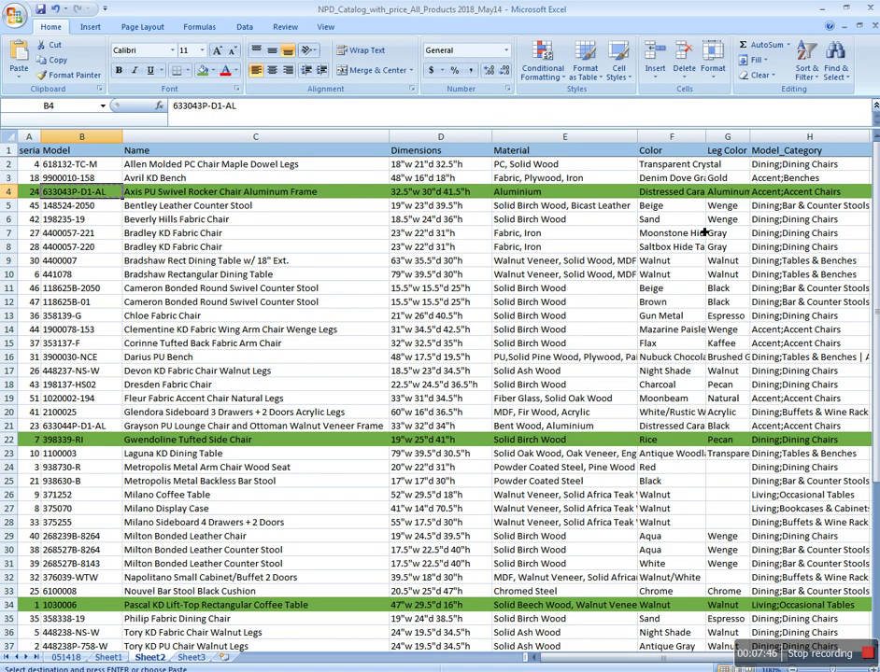
left_click_drag(753, 149, 728, 150)
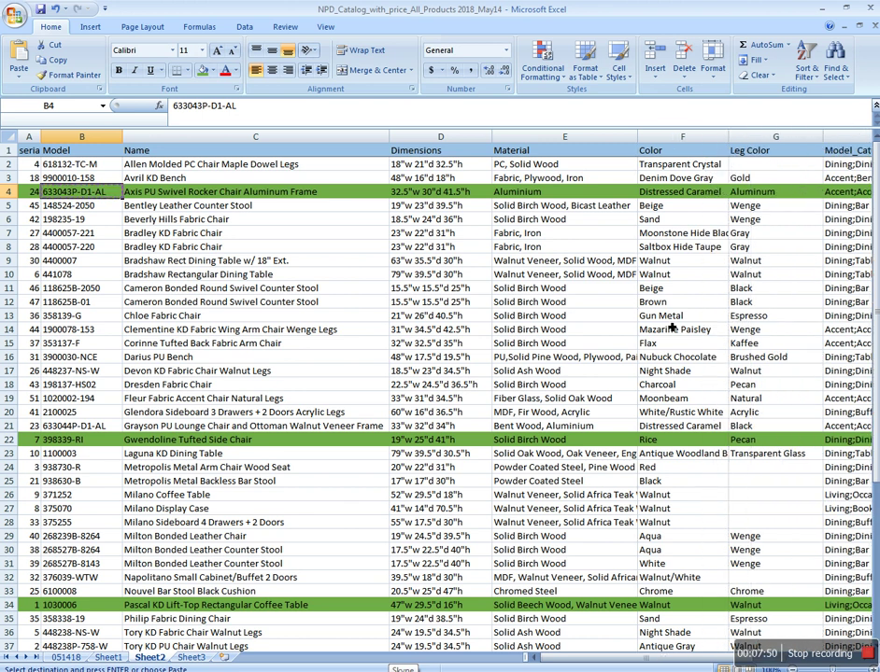
left_click(692, 196)
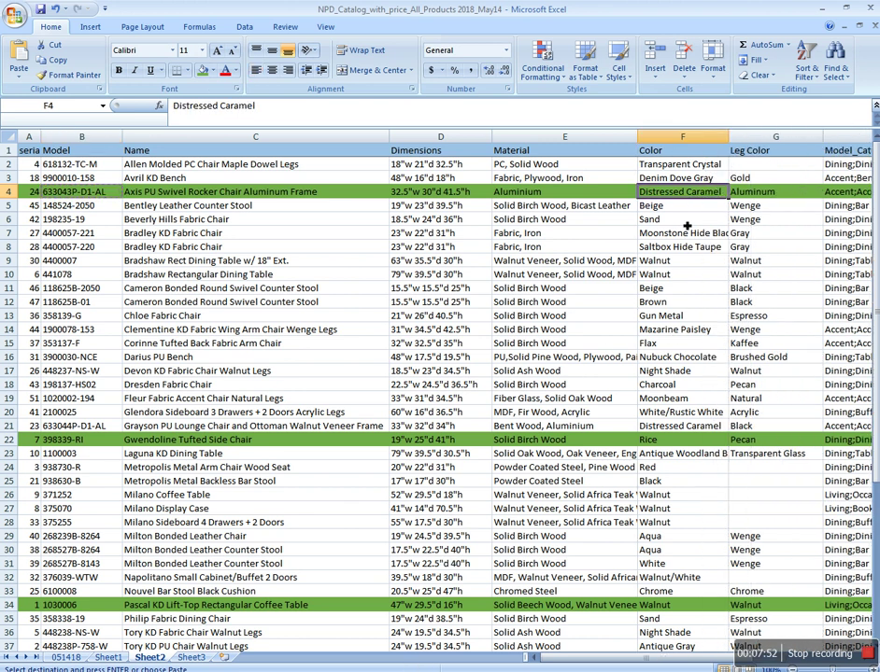
left_click_drag(734, 138, 743, 140)
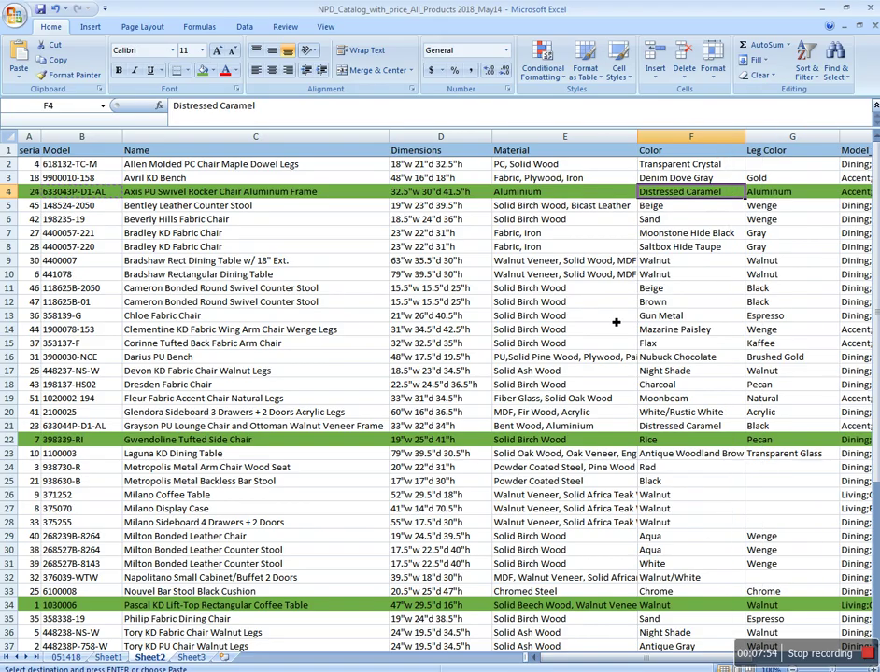
- Check the color variants and leg color of the Axis chair on the NPD site, and return to the Excel catalogue
key("alt+Tab")
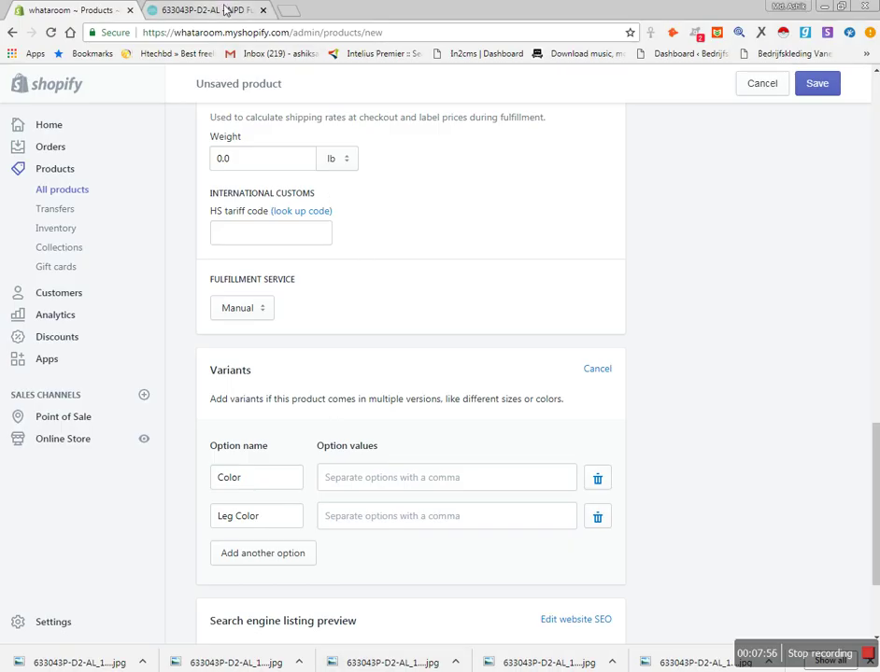
left_click(170, 11)
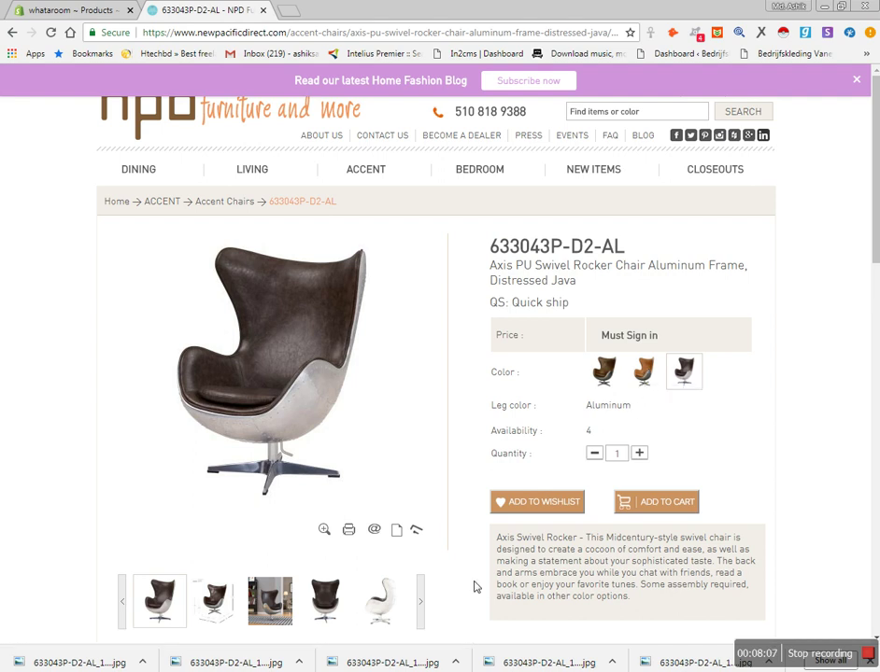
key("alt+Tab")
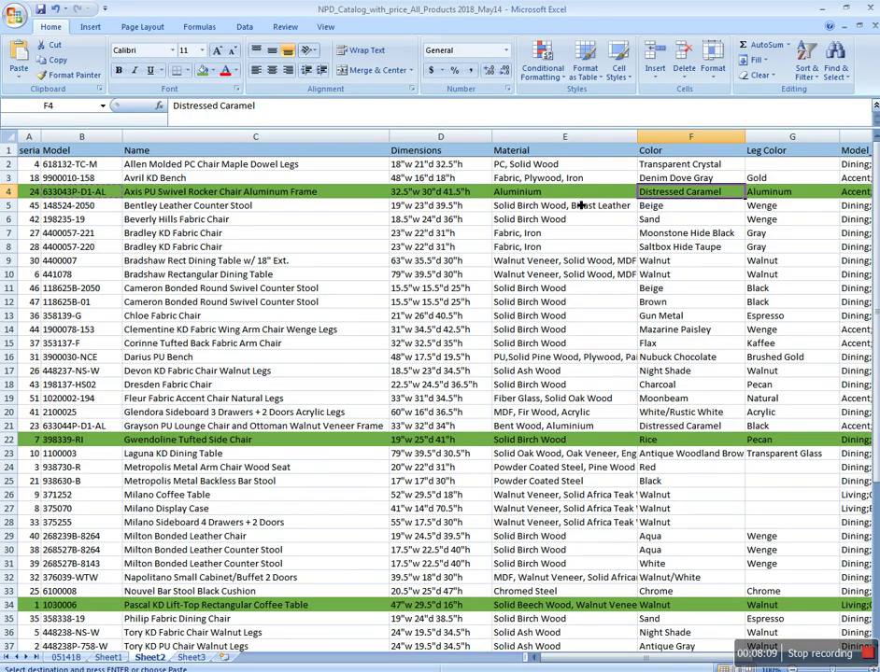
- In the Excel catalogue, copy the Axis chair's color text "Distressed Caramel" and return to the browser
double_click(719, 192)
left_click_drag(720, 193, 643, 198)
key("ctrl+c")
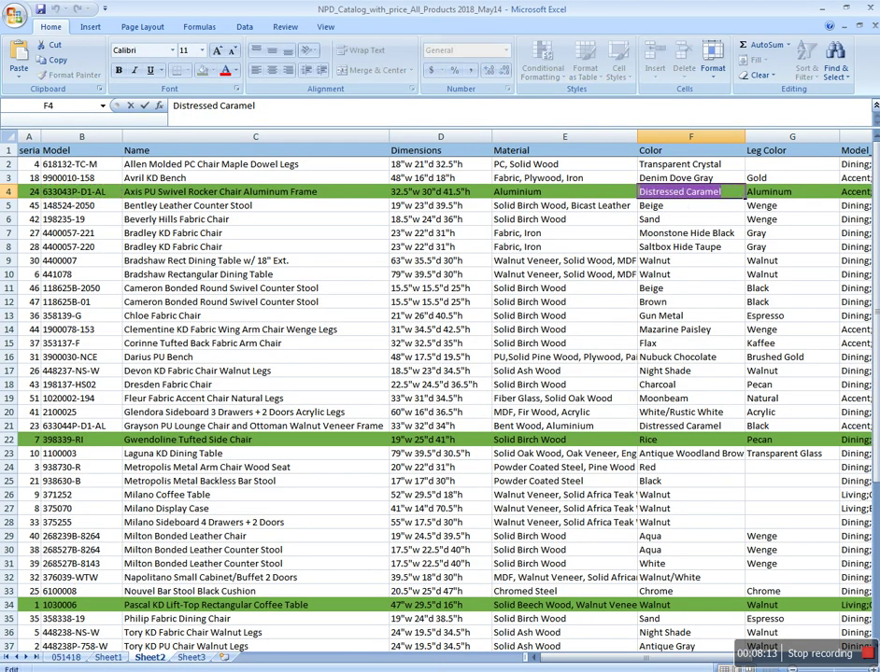
key("alt+Tab")
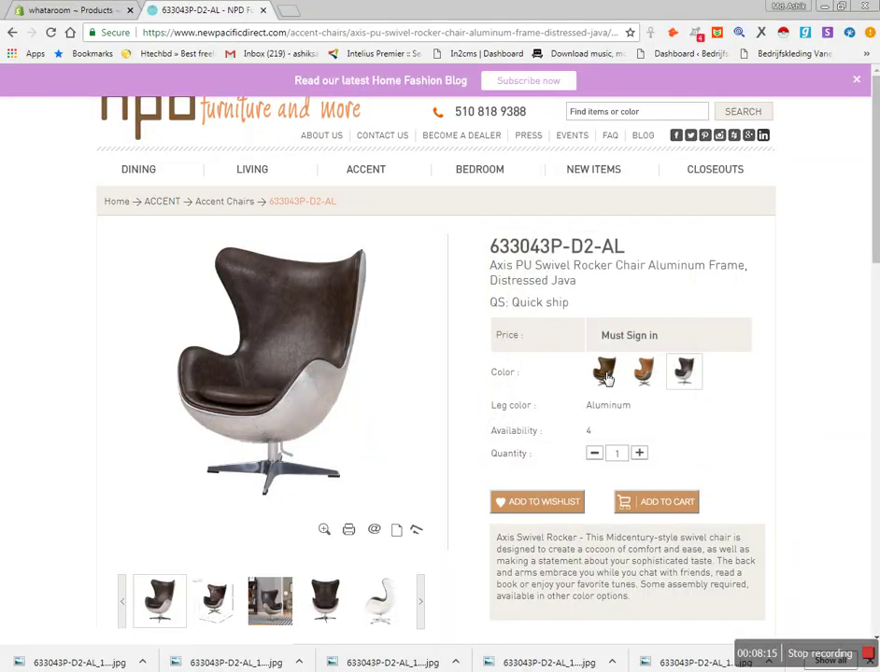
- In the Shopify product form, paste the copied color, change it to Distressed Mocha and add it as a Color value
left_click(97, 10)
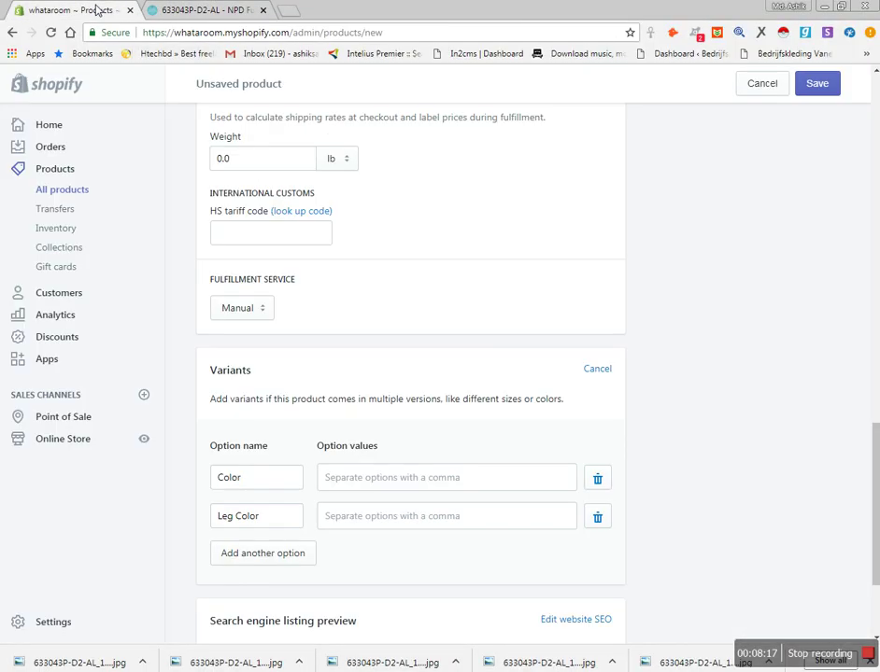
left_click(364, 487)
key("ctrl+v")
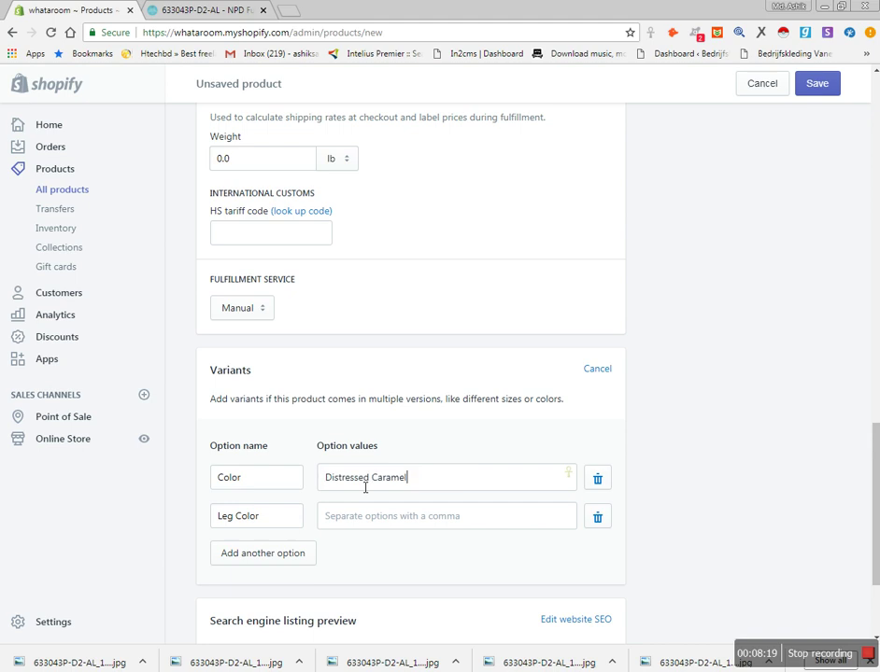
double_click(383, 480)
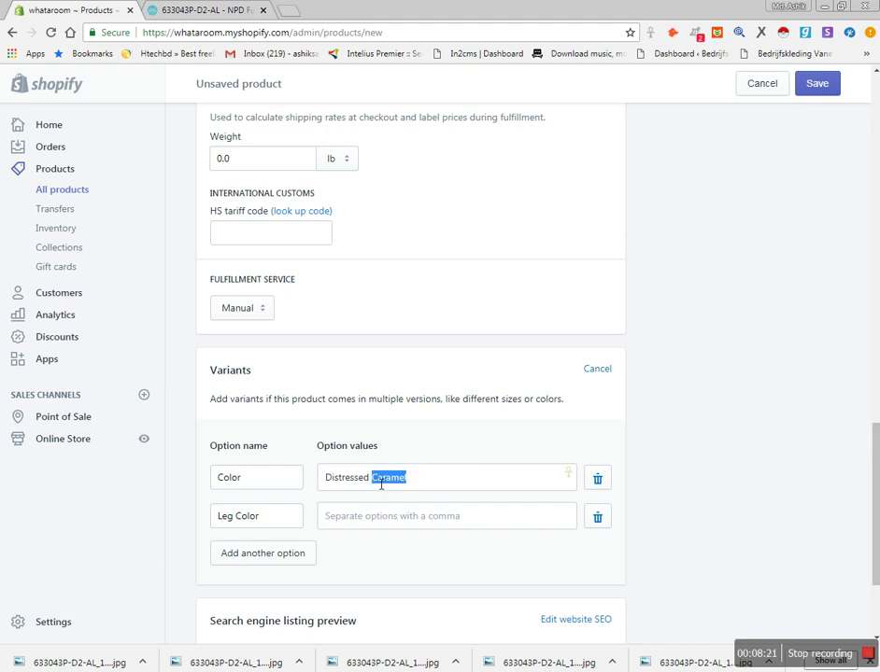
type("Me")
type("cha")
key("Return")
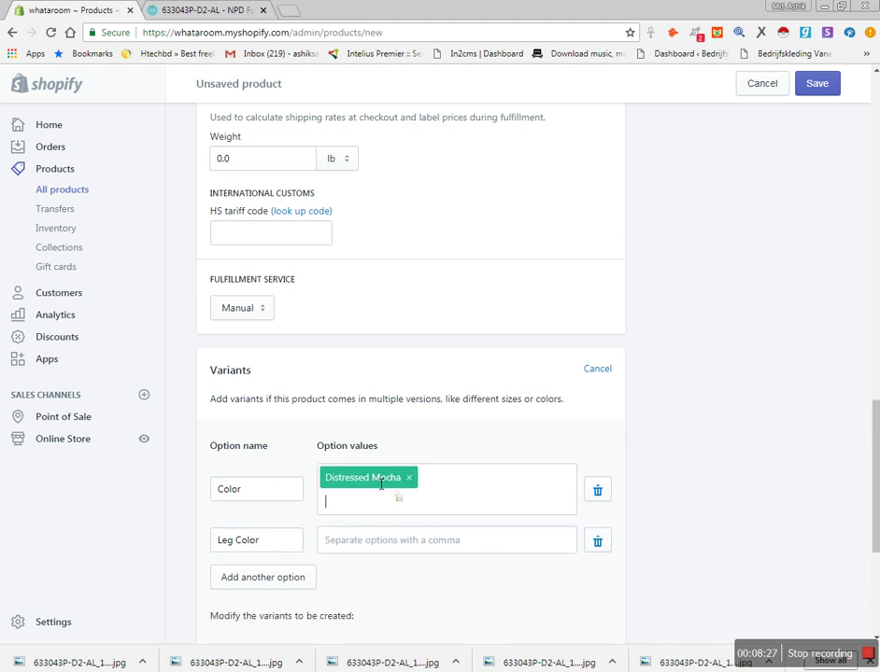
- Check the second color swatch on the NPD site and add Distressed Caramel as a Color value in Shopify
left_click(221, 13)
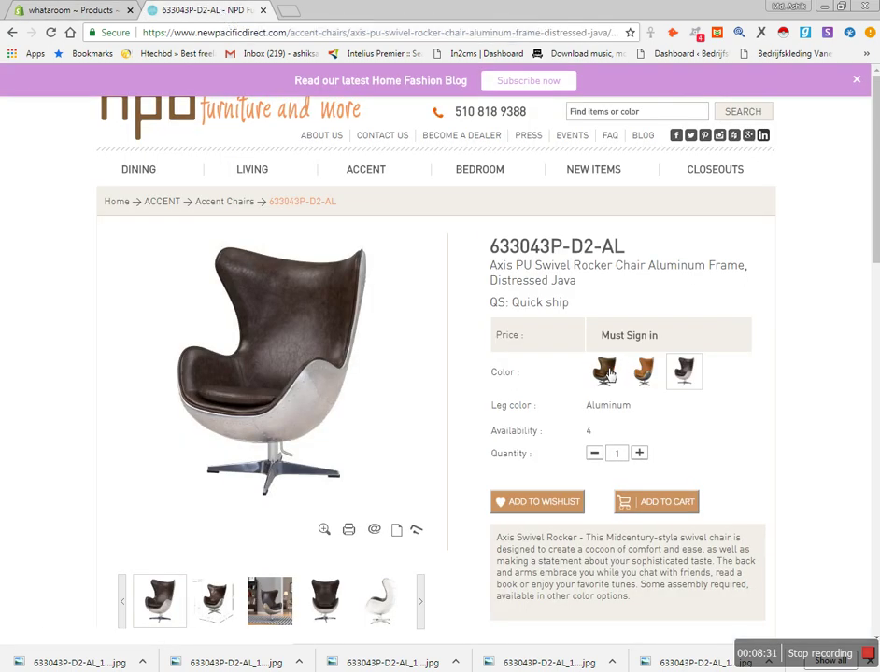
left_click(112, 14)
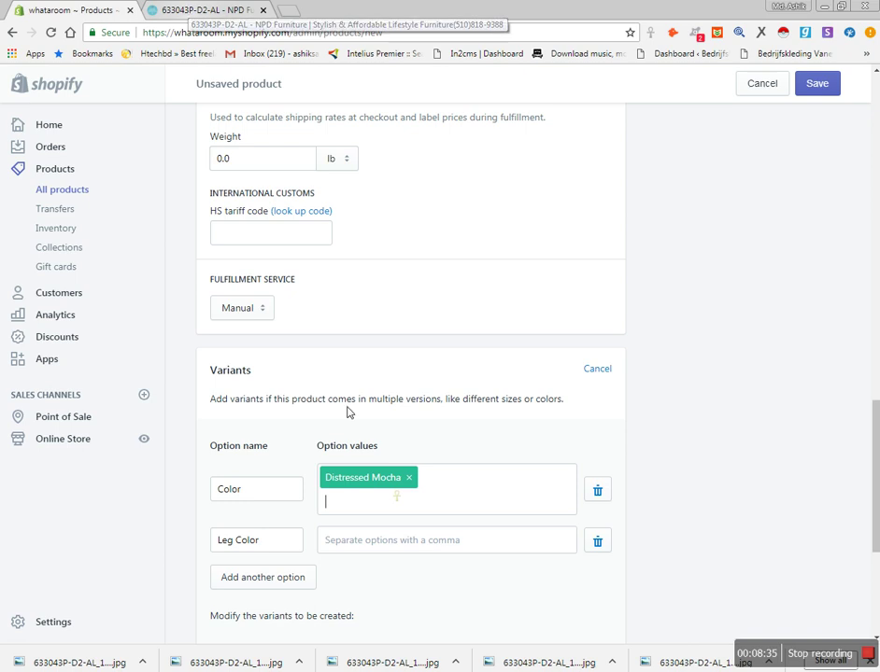
left_click(191, 9)
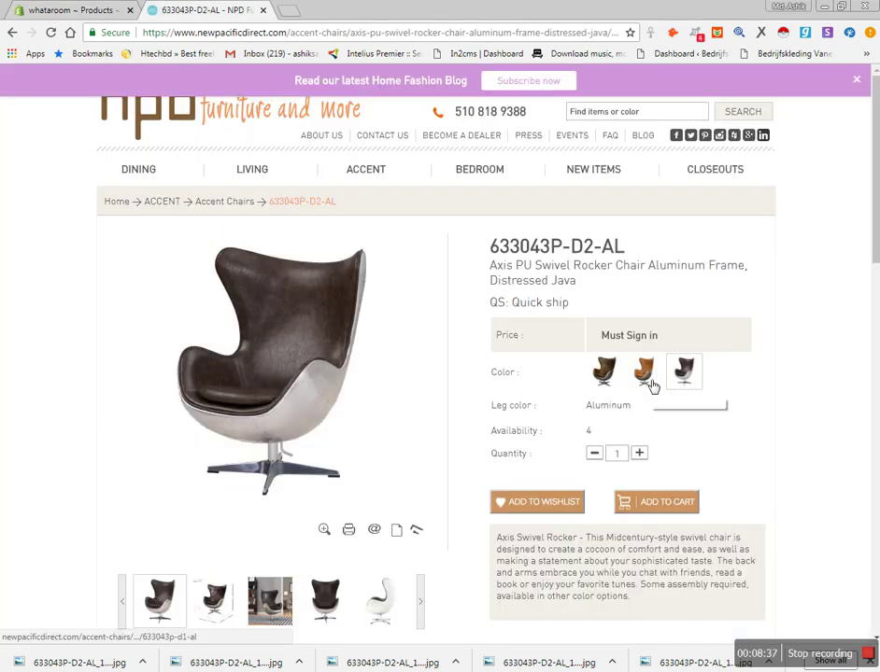
left_click(66, 11)
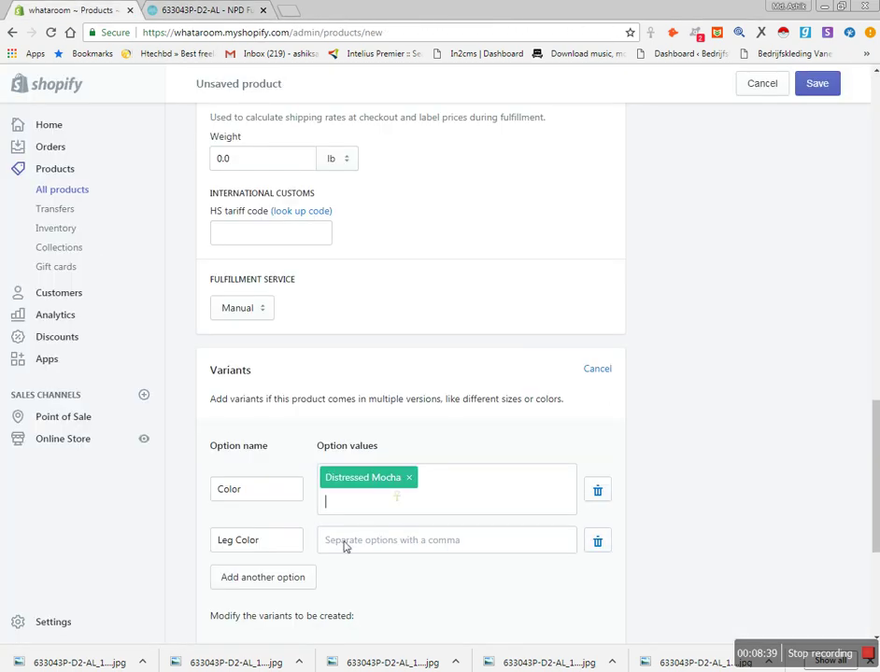
key("ctrl+v")
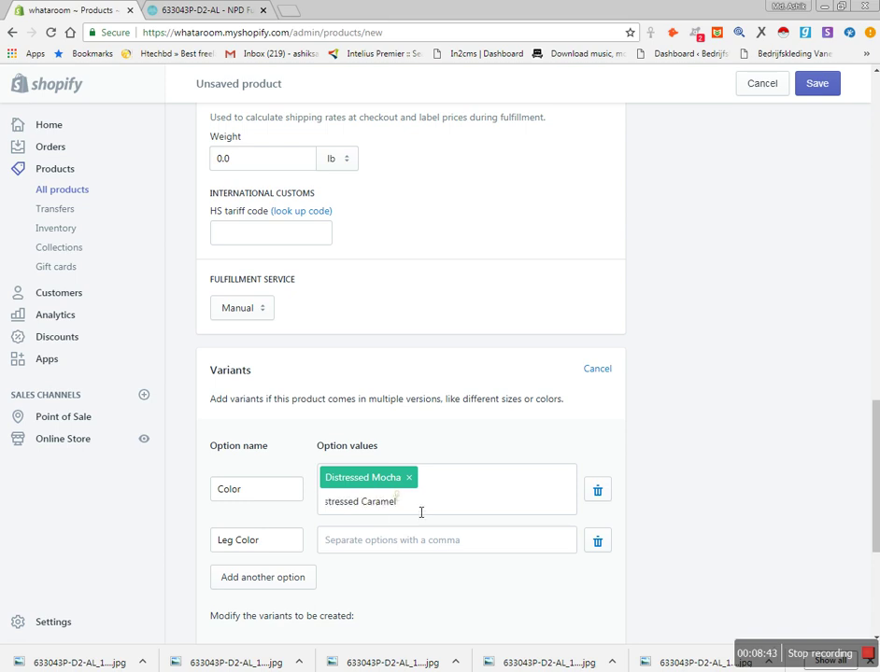
key("Return")
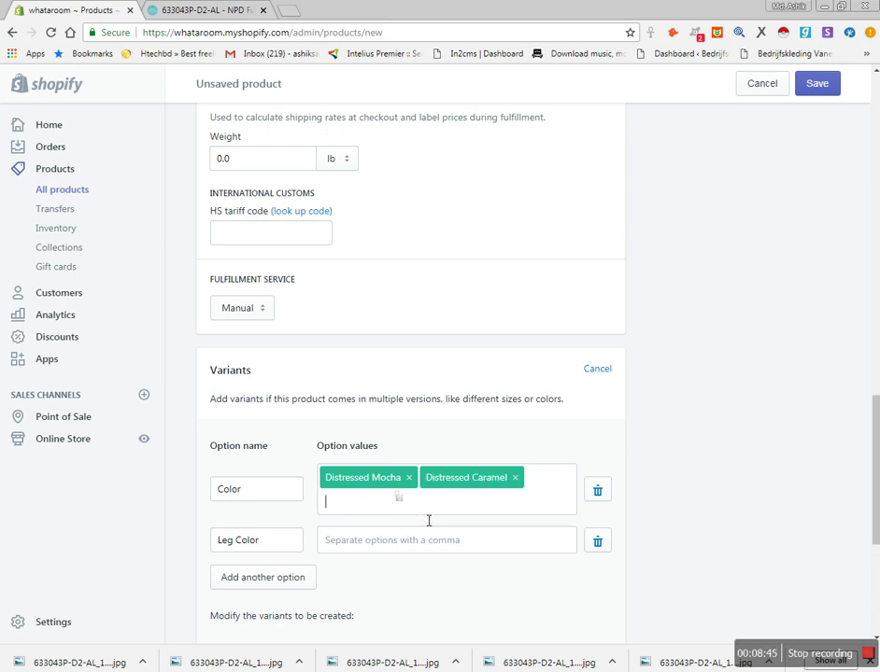
- Check the third color swatch on the NPD site and add Distressed Java as a Color value in Shopify
left_click(201, 9)
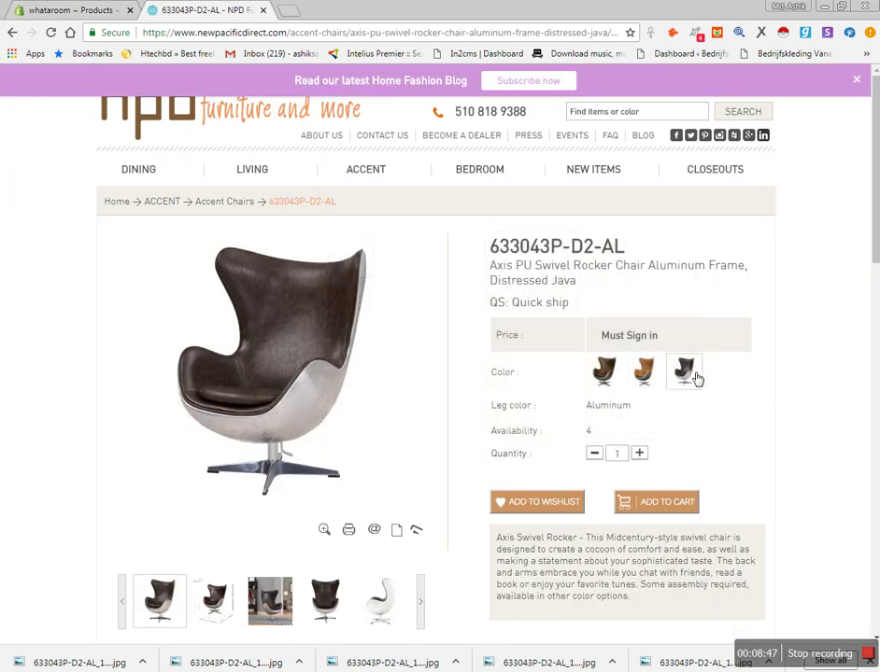
left_click(43, 8)
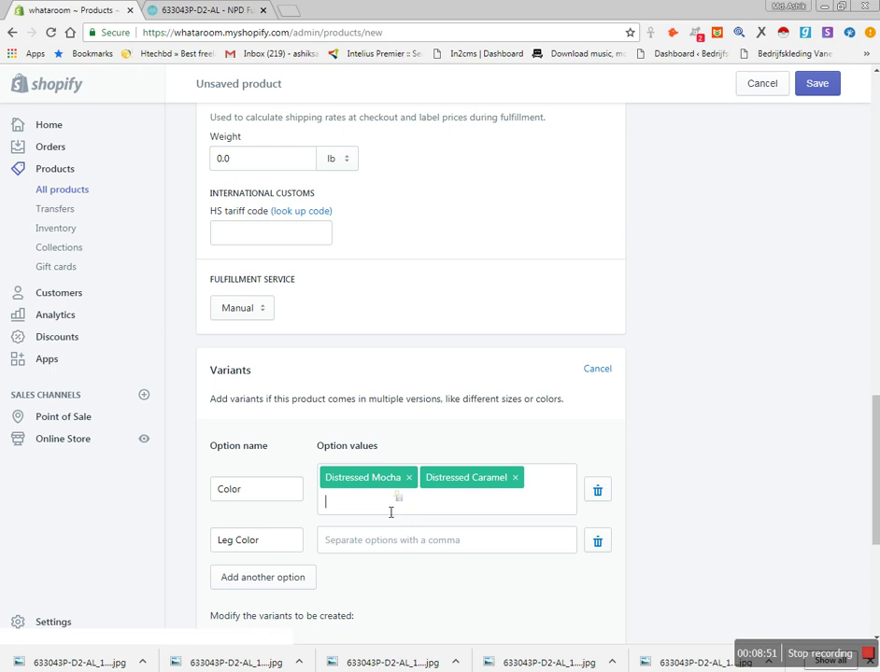
type("stressed Caramel")
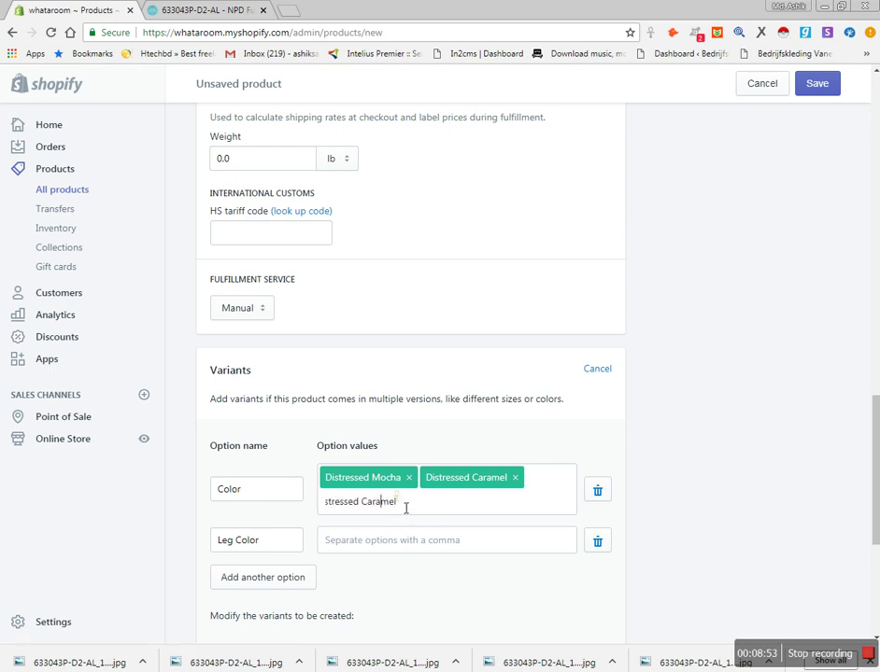
left_click_drag(409, 507, 404, 507)
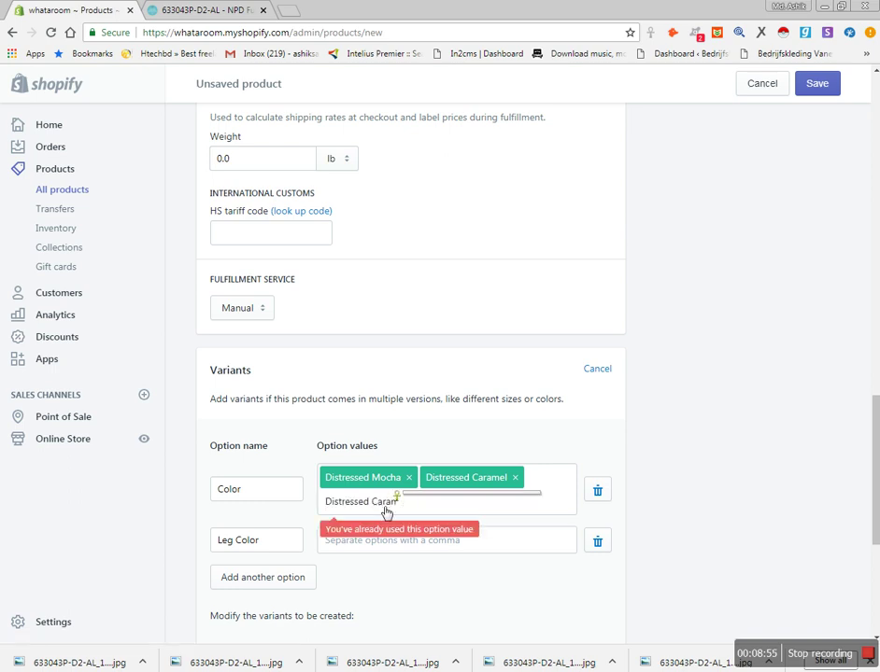
left_click(397, 496)
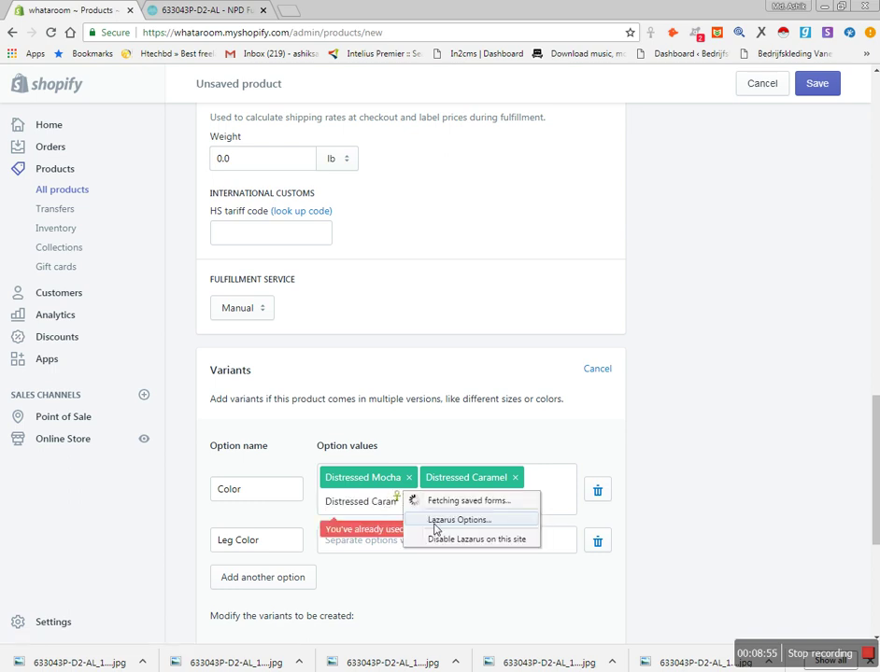
left_click(382, 510)
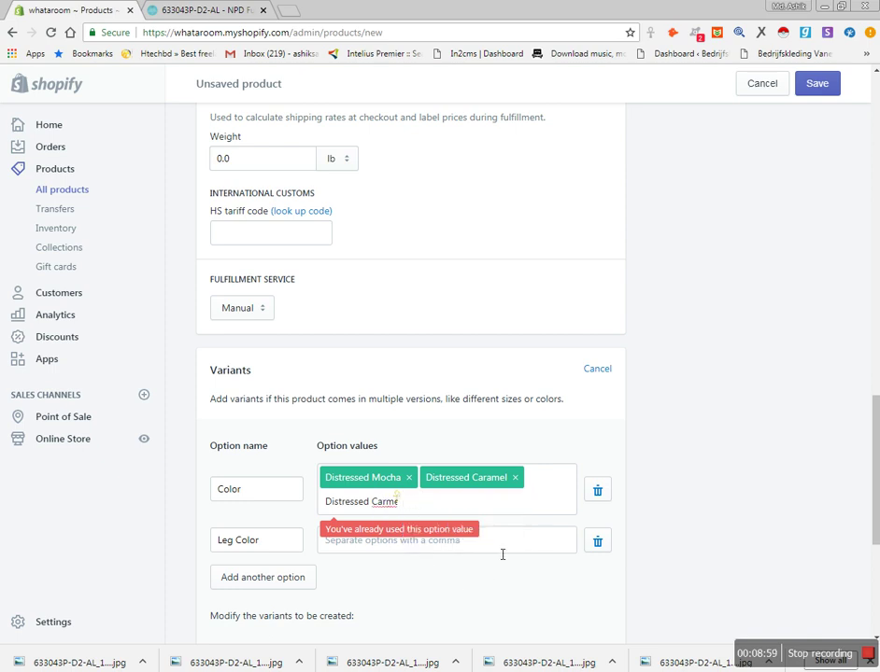
type("l")
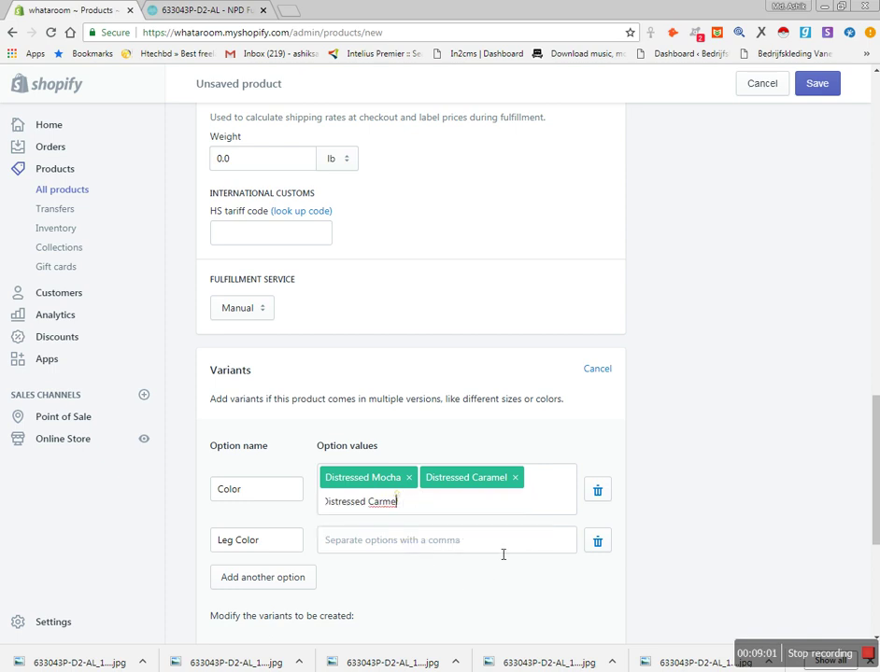
key("BackSpace")
key("BackSpace")
key("BackSpace")
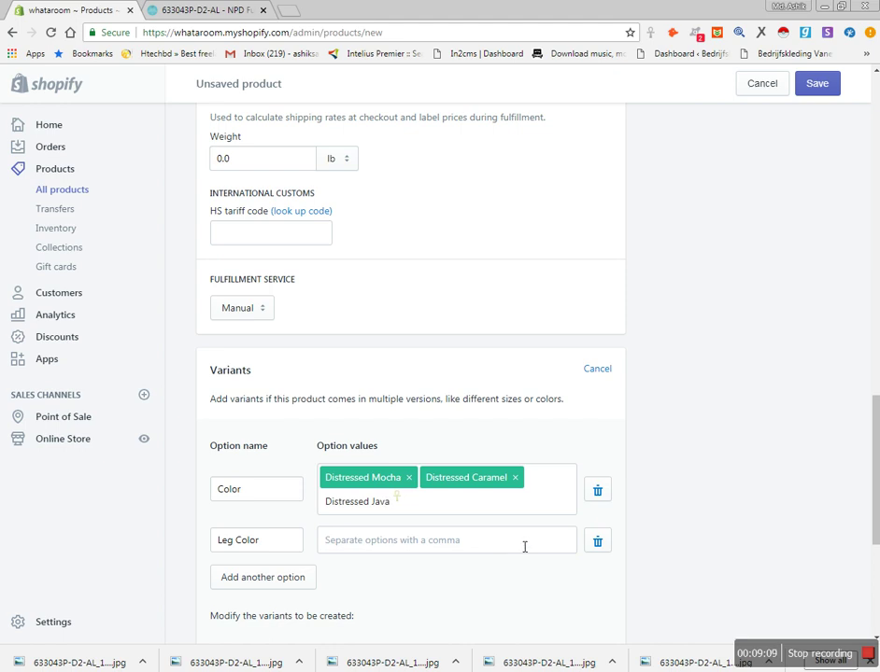
key("comma")
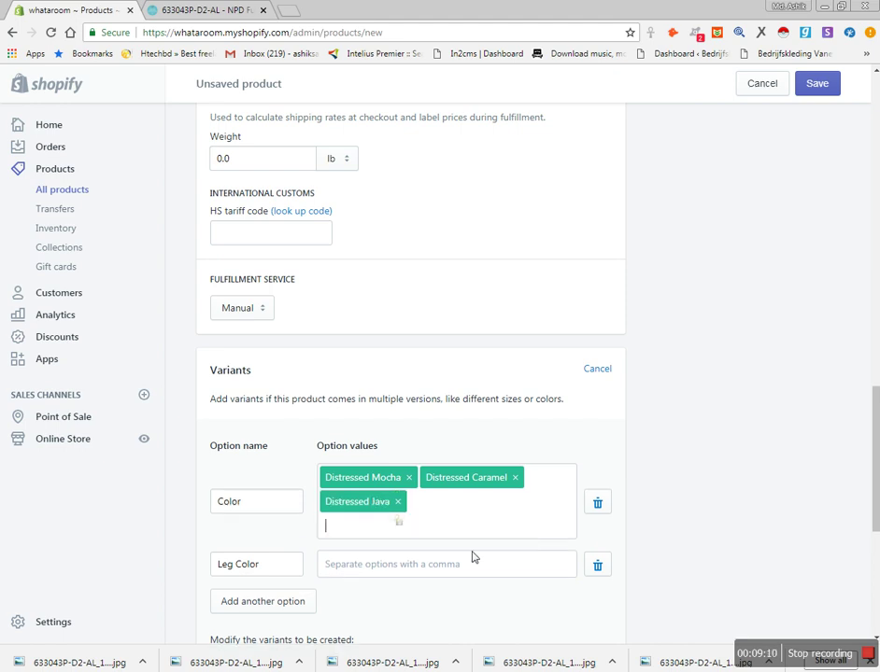
- Copy the Axis chair's leg color Aluminum from the Excel catalogue and add it as the Leg Color value in Shopify
left_click(378, 570)
key("alt+Tab")
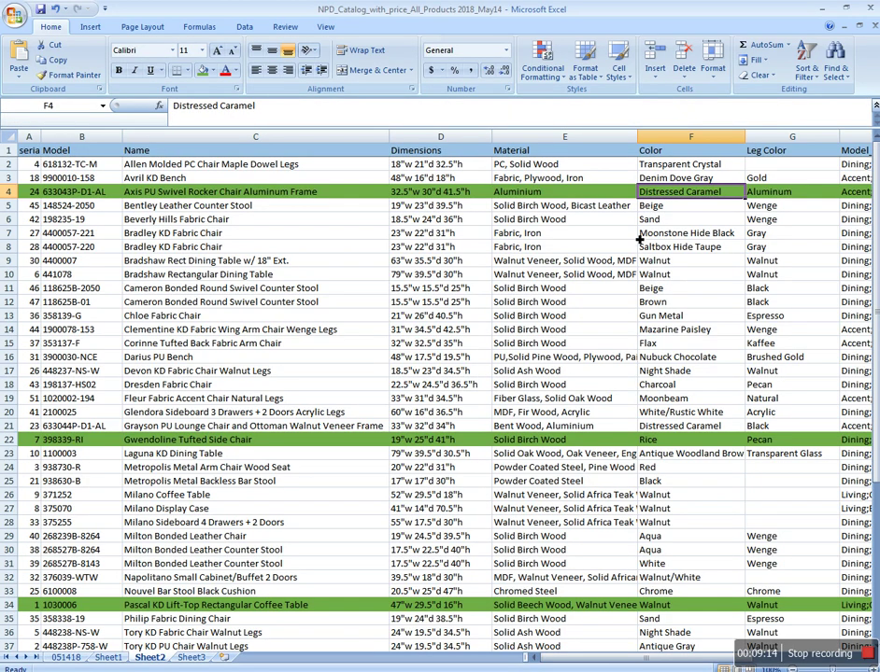
left_click(806, 191)
double_click(858, 191)
key("ctrl+c")
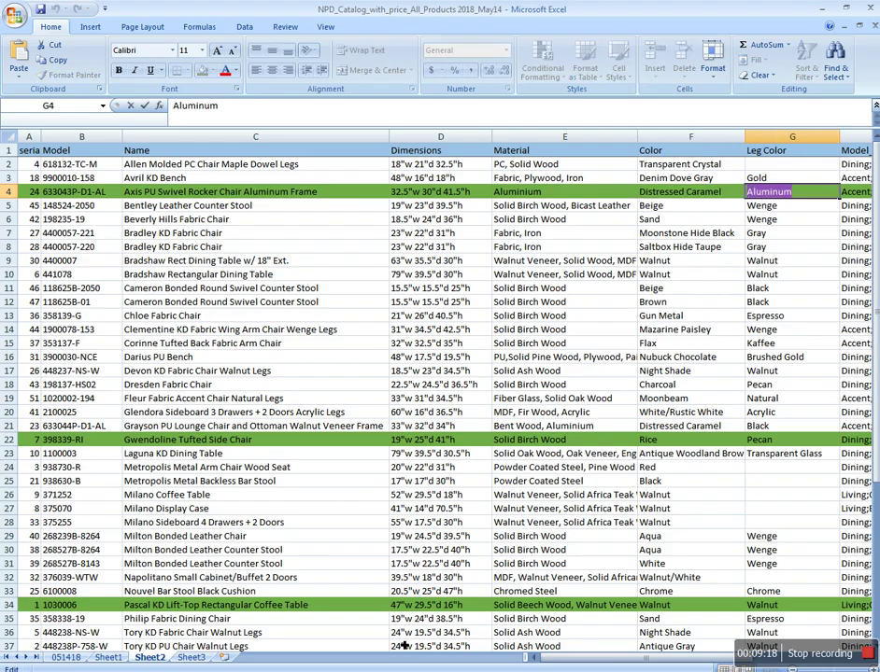
key("alt+Tab")
left_click(400, 566)
key("ctrl+v")
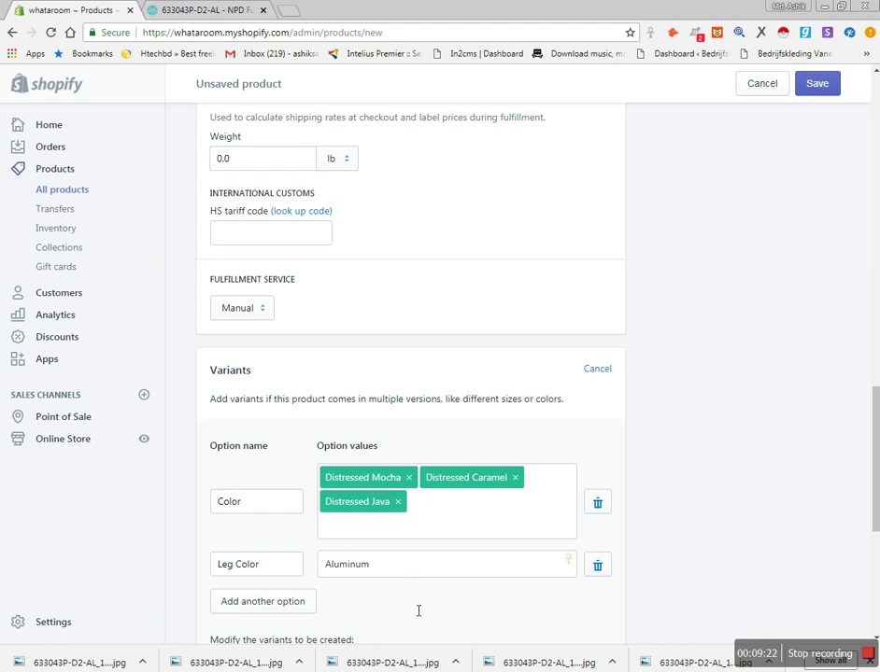
key("Return")
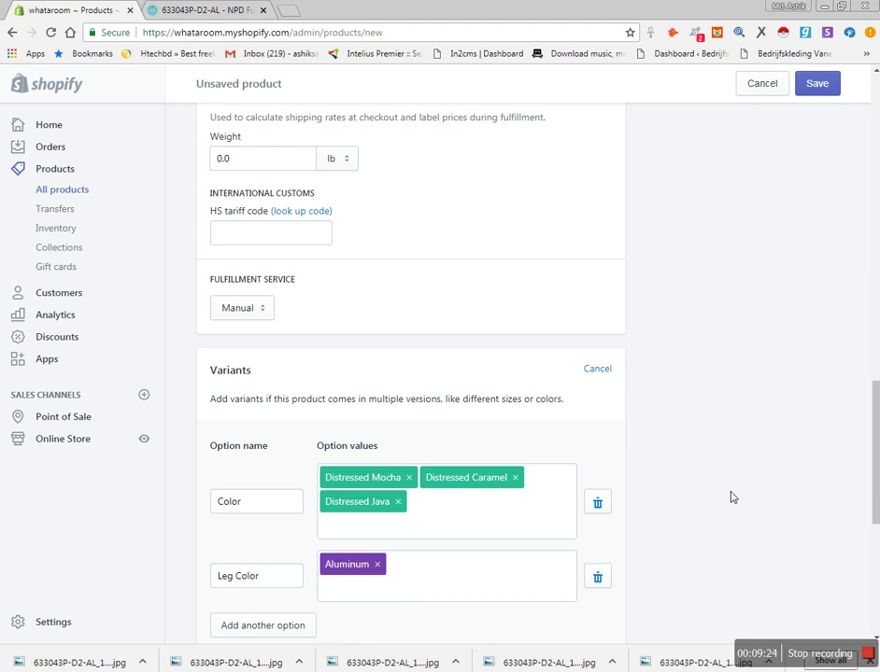
- Review the prices and SKUs of the color variants and save the new product
scroll(724, 476, "down", 1)
scroll(721, 473, "down", 2)
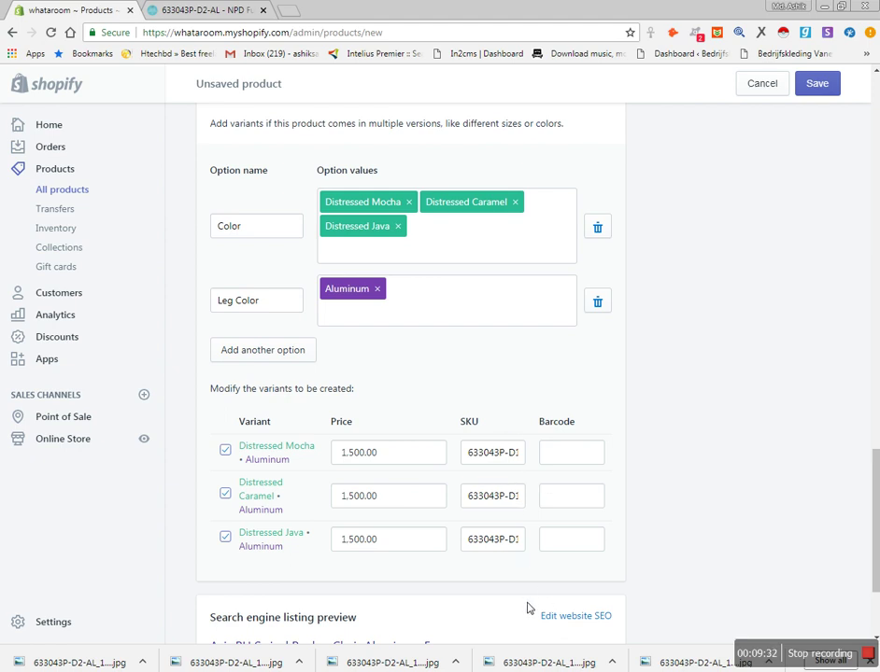
left_click(817, 85)
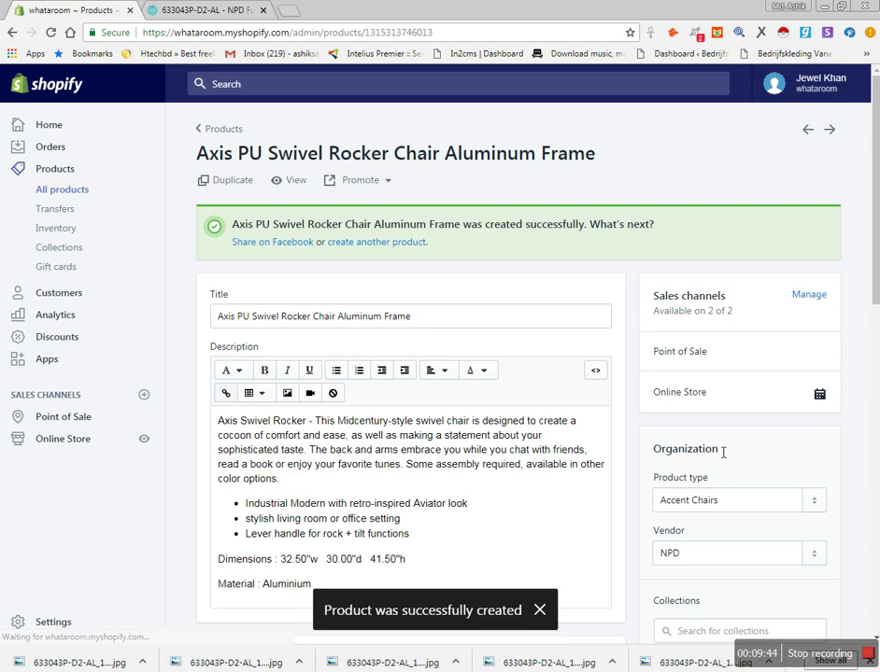
- Check the color and SKU of the first variant in the saved product's variant list
scroll(724, 452, "down", 4)
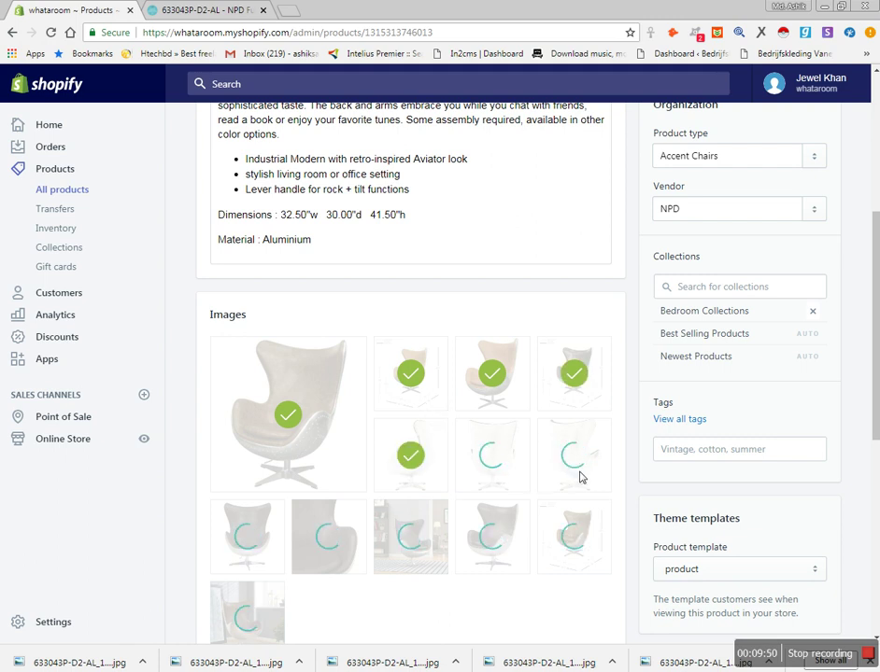
scroll(579, 476, "down", 4)
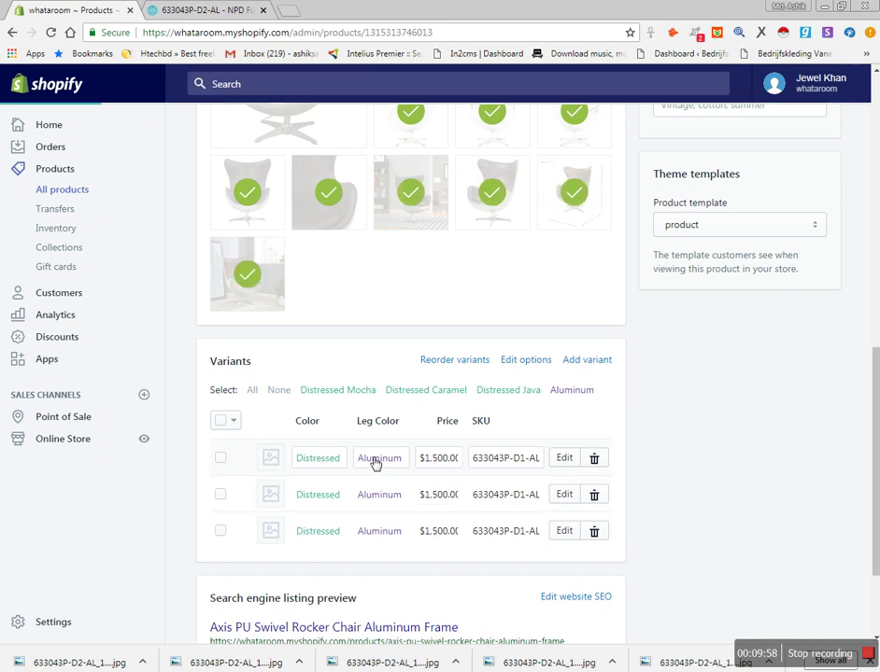
double_click(322, 459)
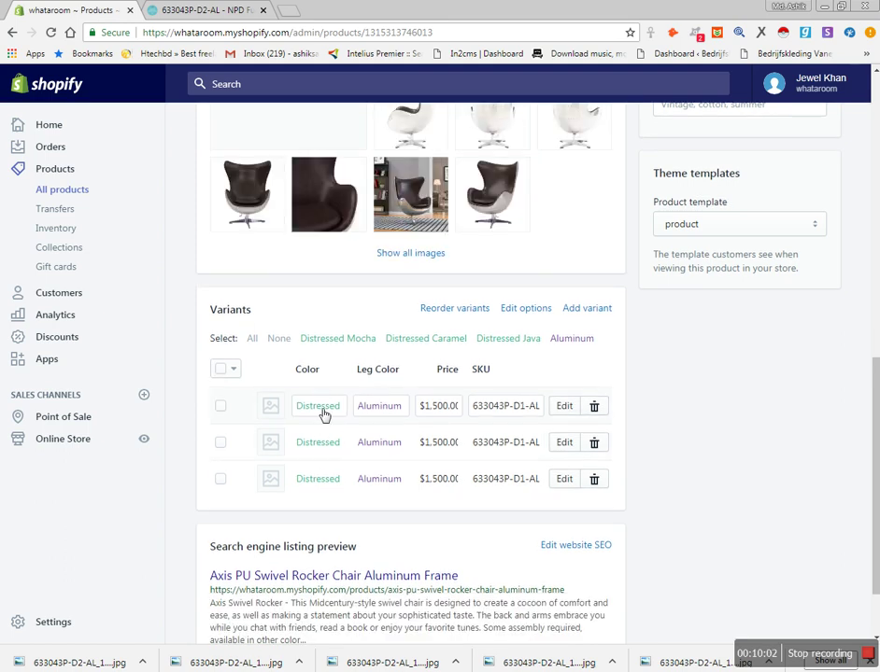
left_click(324, 411)
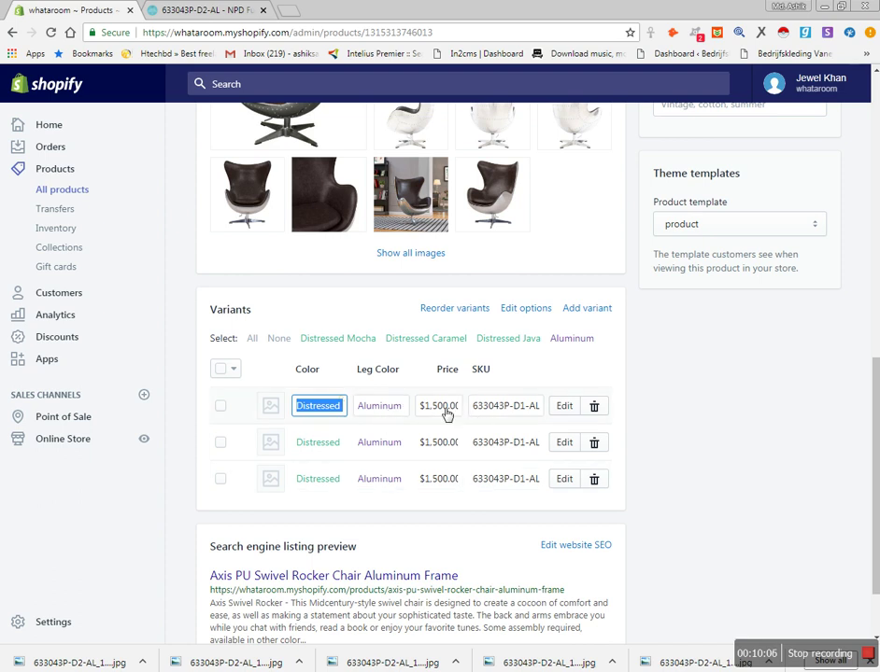
left_click(512, 409)
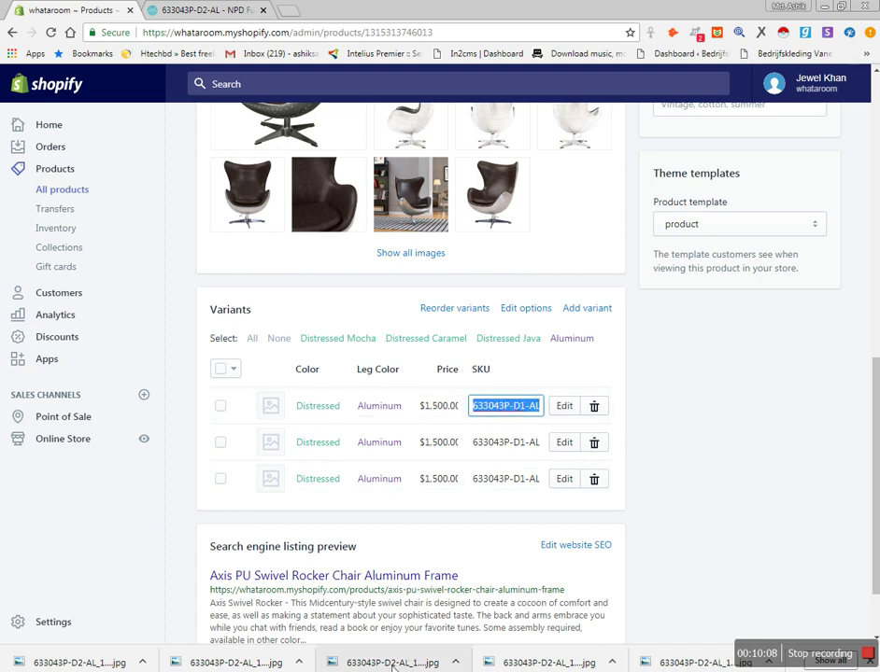
- On the NPD site, open the Distressed Mocha version of the chair and copy its model number 633043P-D3-AL
left_click(202, 11)
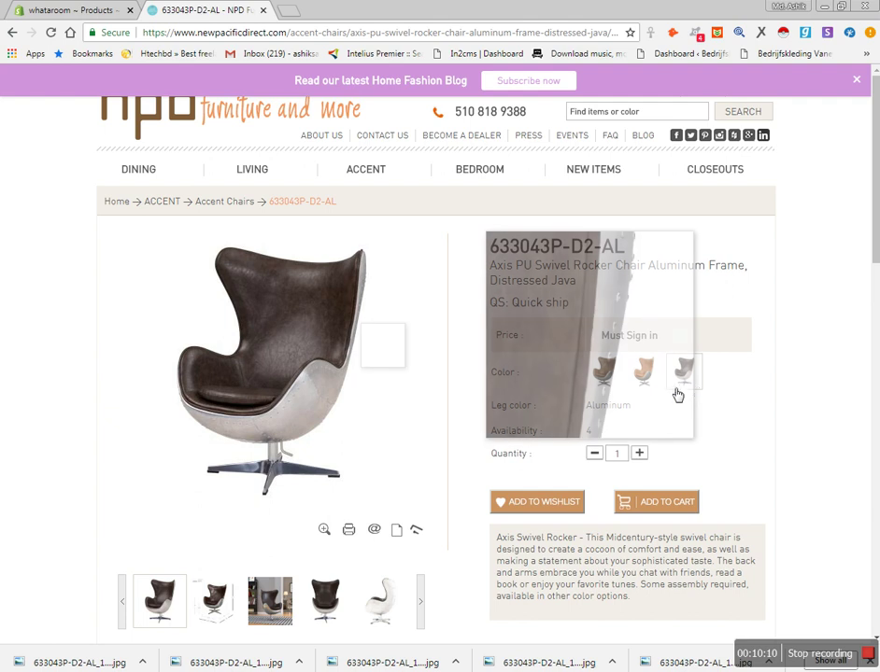
left_click(607, 378)
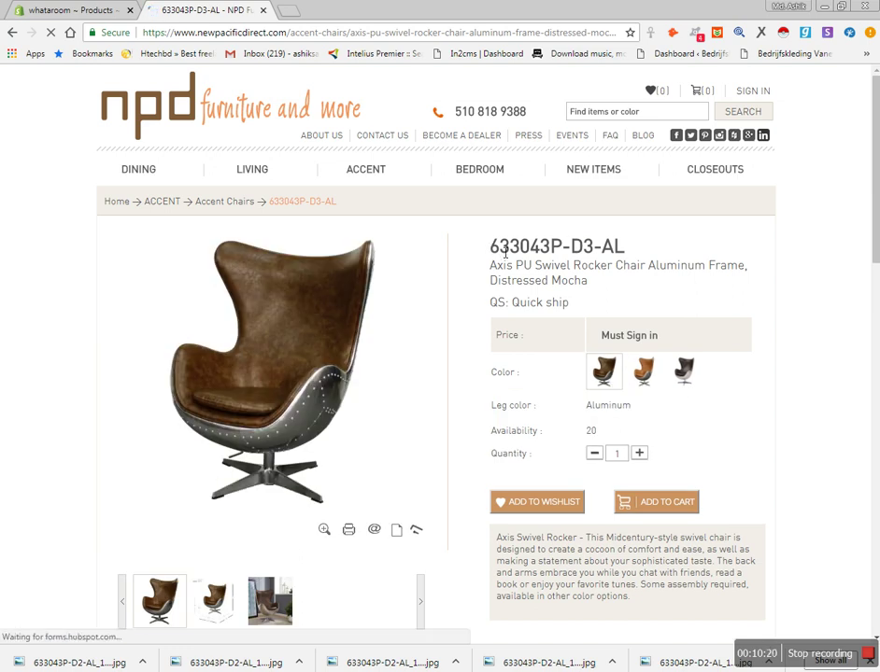
left_click_drag(490, 247, 627, 250)
key("ctrl+c")
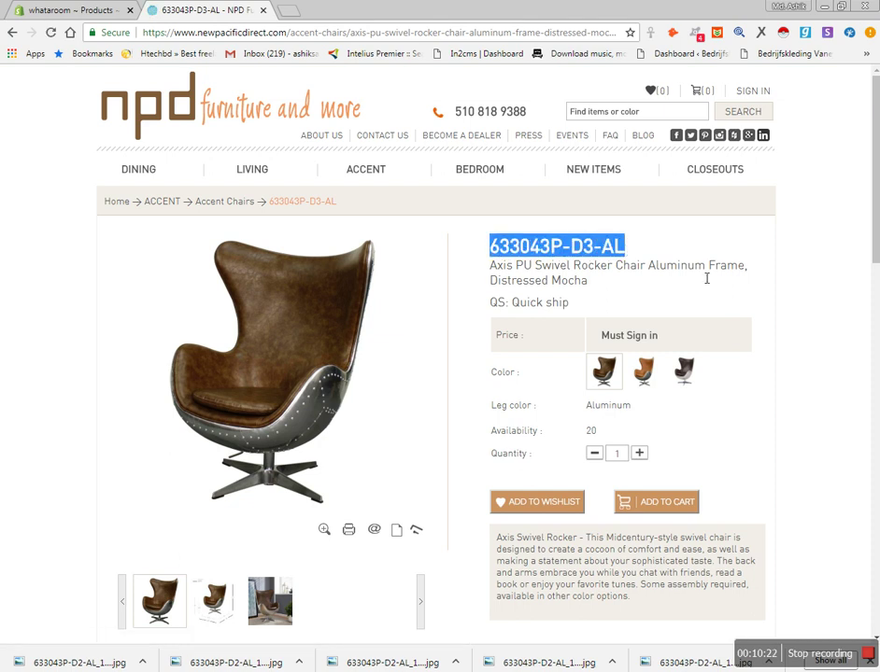
- Replace the SKU of the first variant, Distressed Mocha, in Shopify with the copied model number 633043P-D3-AL
left_click(63, 11)
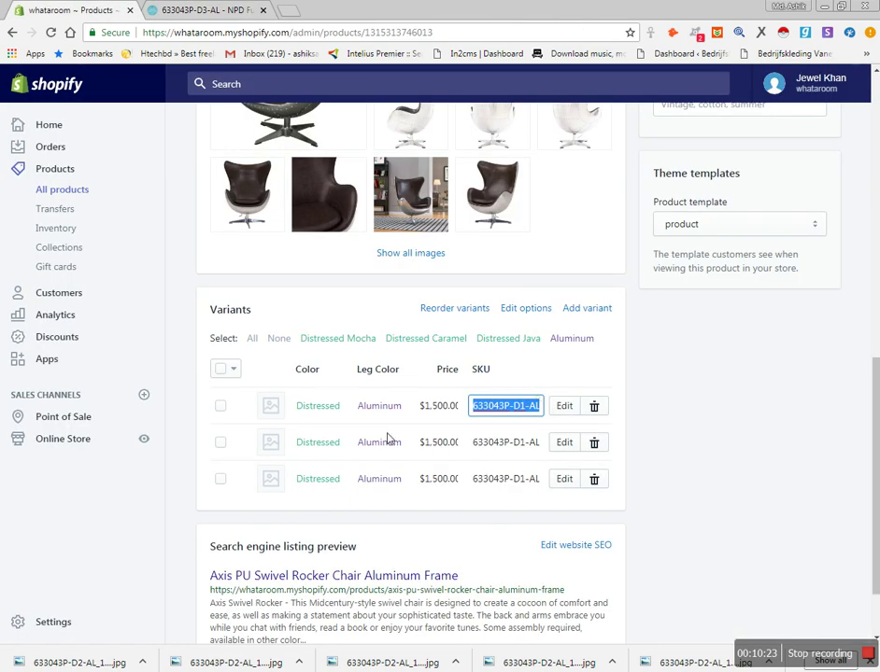
double_click(329, 412)
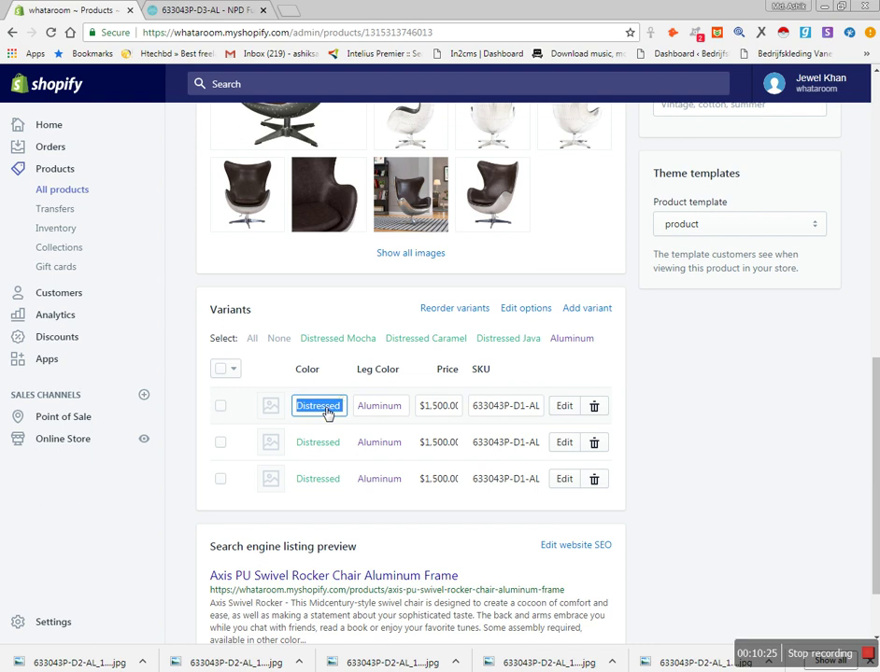
left_click(327, 414)
type("Mocha")
triple_click(486, 412)
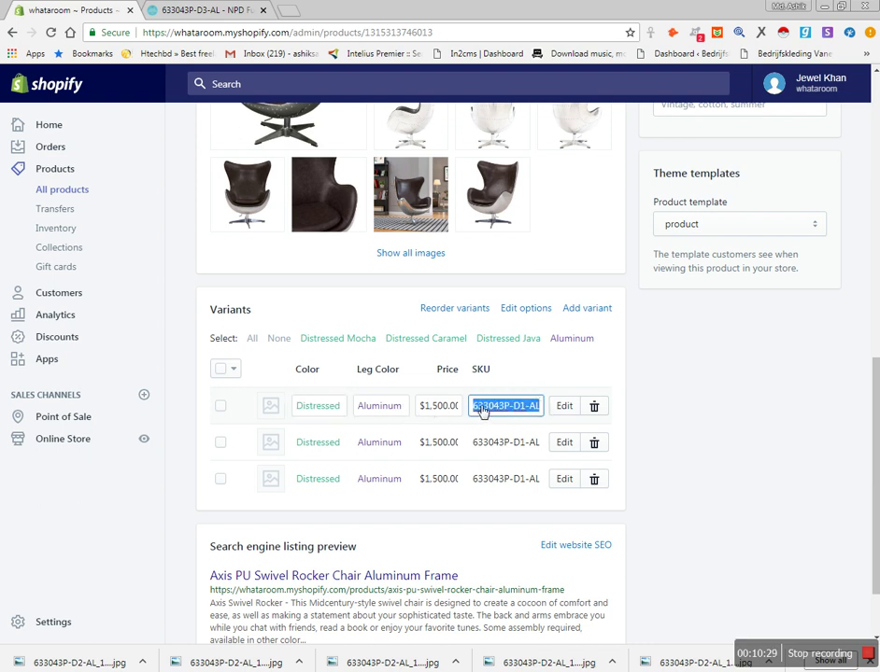
key("BackSpace")
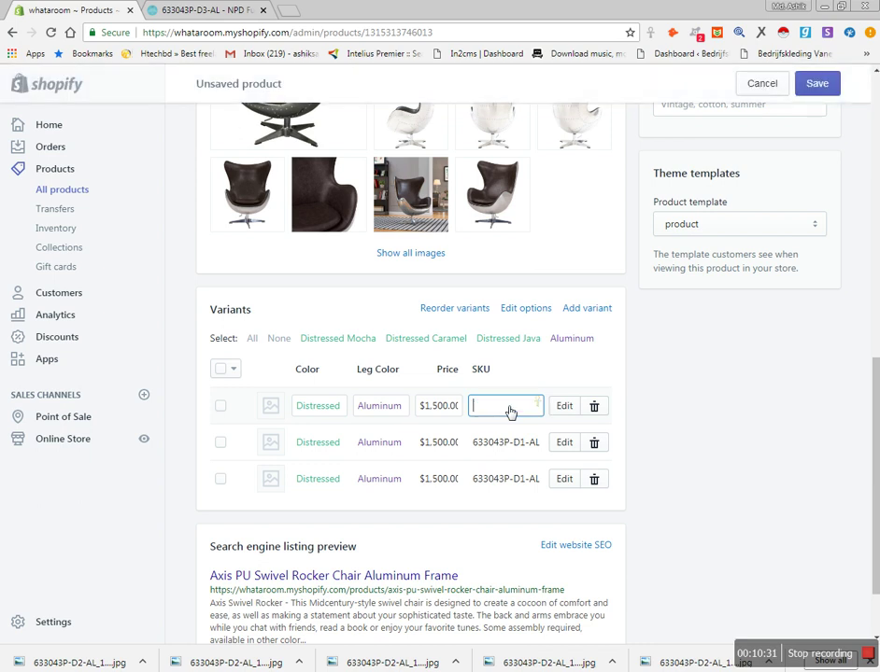
key("ctrl+v")
left_click(708, 416)
- Compare the model number of the Distressed Caramel chair on the NPD site with the second variant's color and SKU in Shopify
left_click(200, 10)
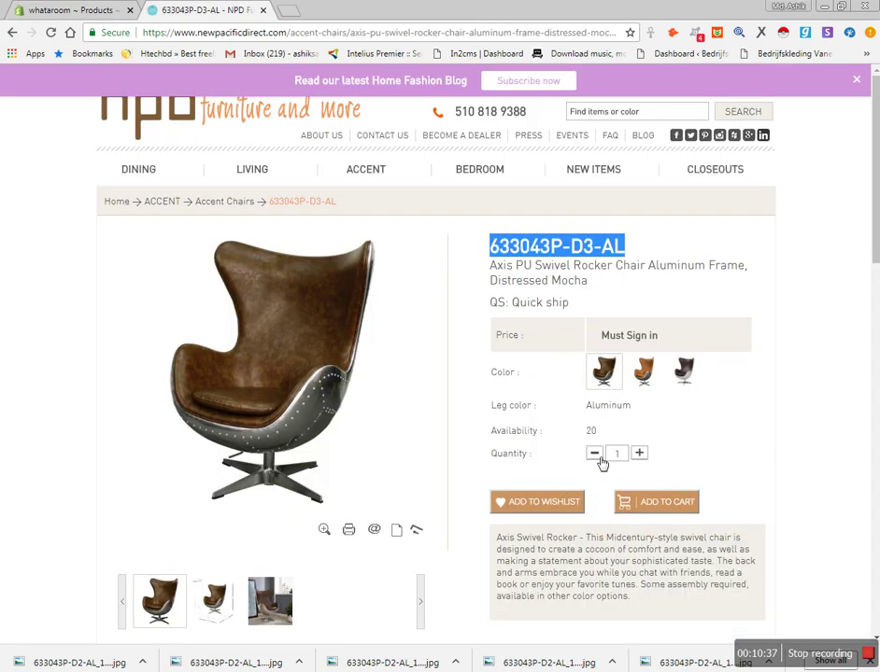
left_click(645, 382)
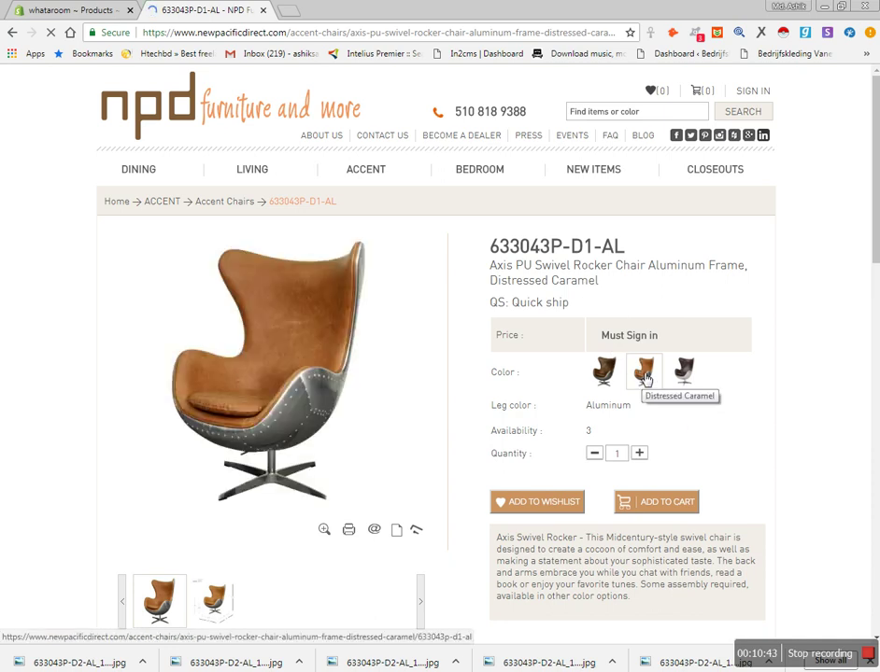
left_click(82, 11)
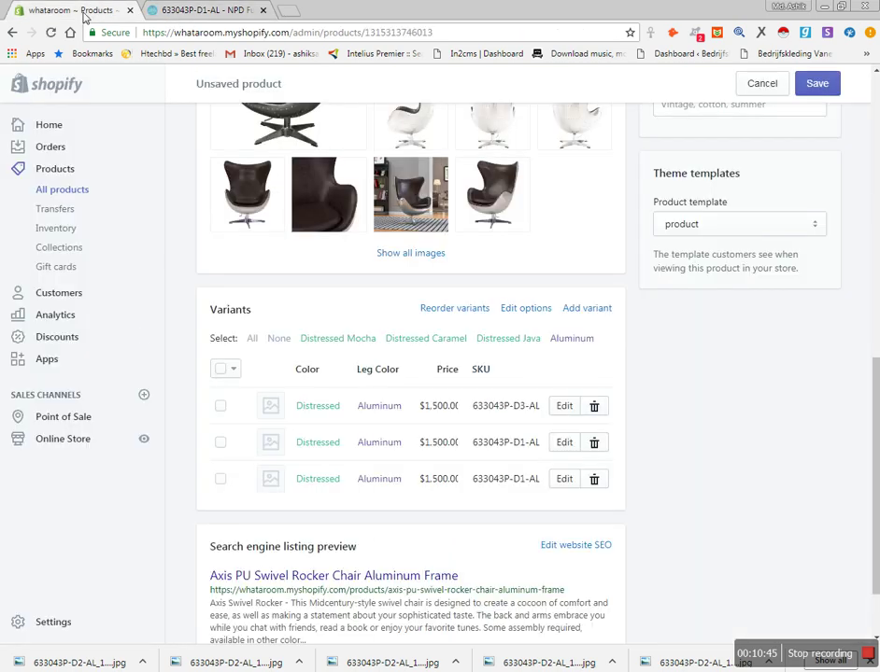
double_click(316, 450)
left_click(316, 450)
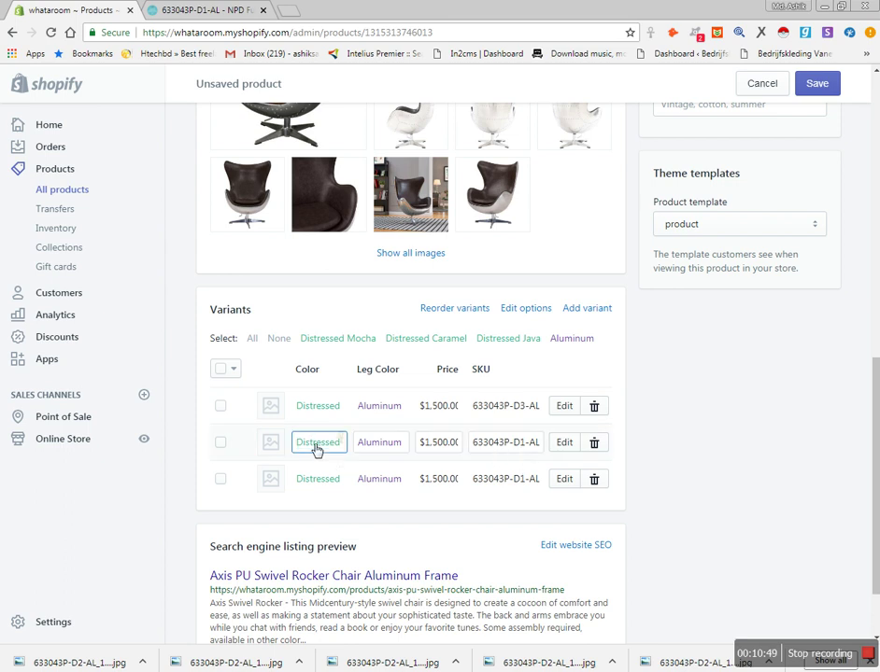
key("End")
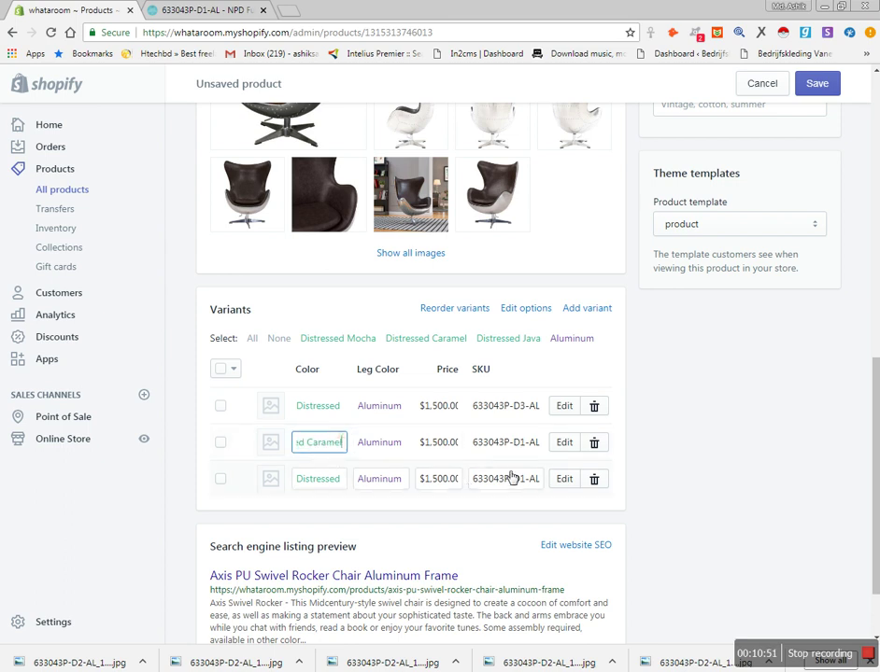
- Look up the Distressed Java chair's model number on the NPD site and set the third variant's SKU in Shopify to 633043P-D2-AL
left_click(203, 9)
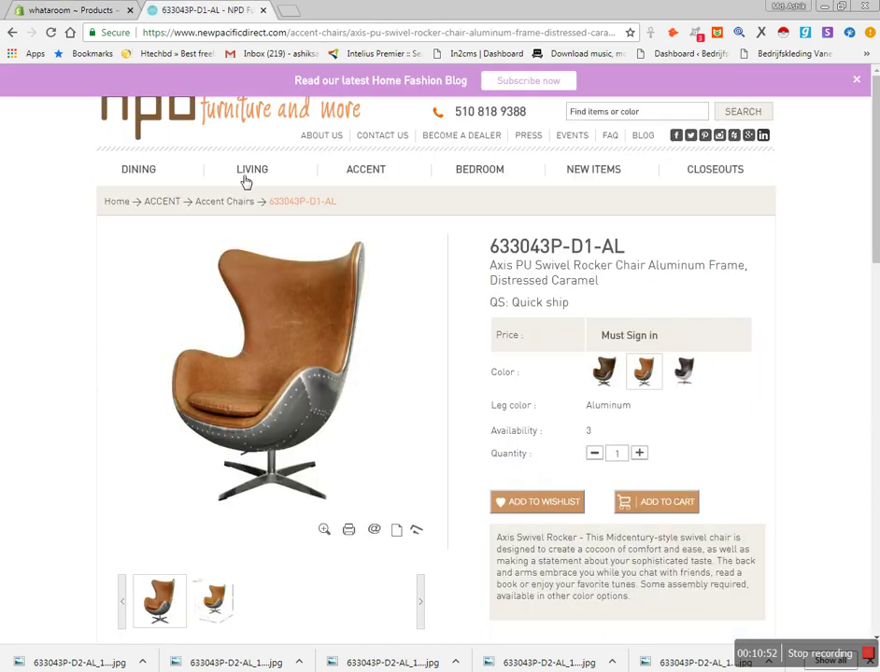
left_click(685, 372)
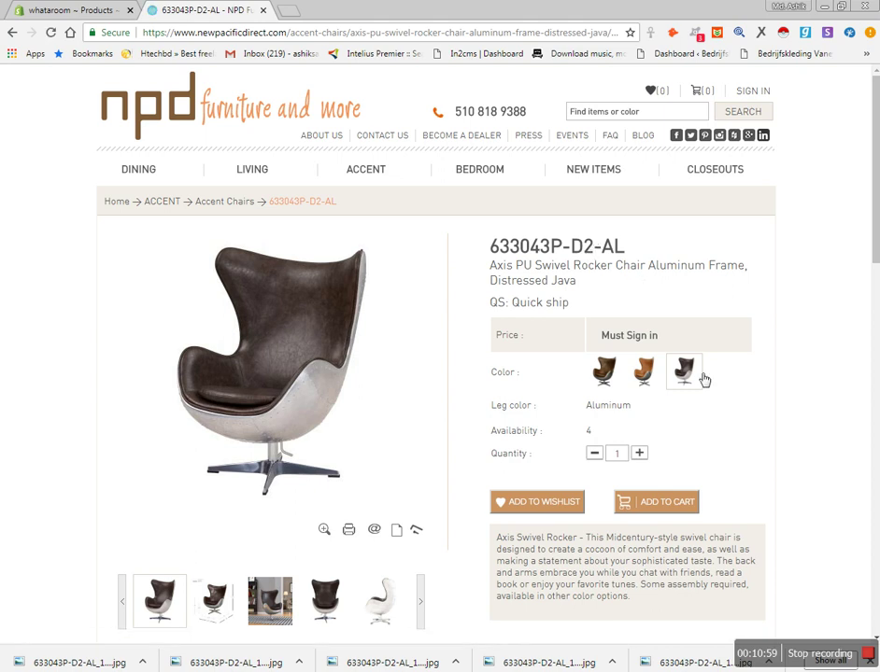
left_click(78, 13)
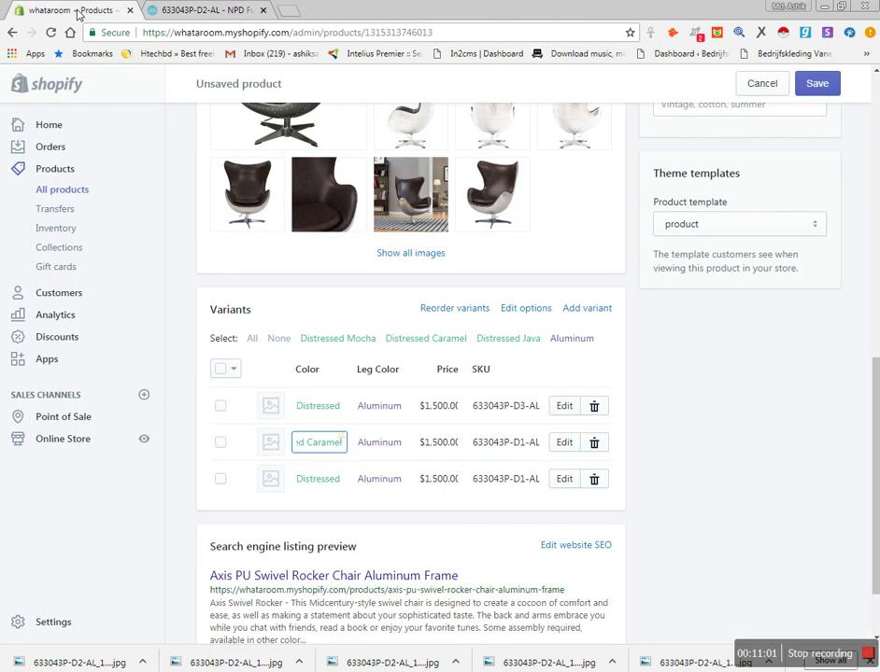
left_click(511, 480)
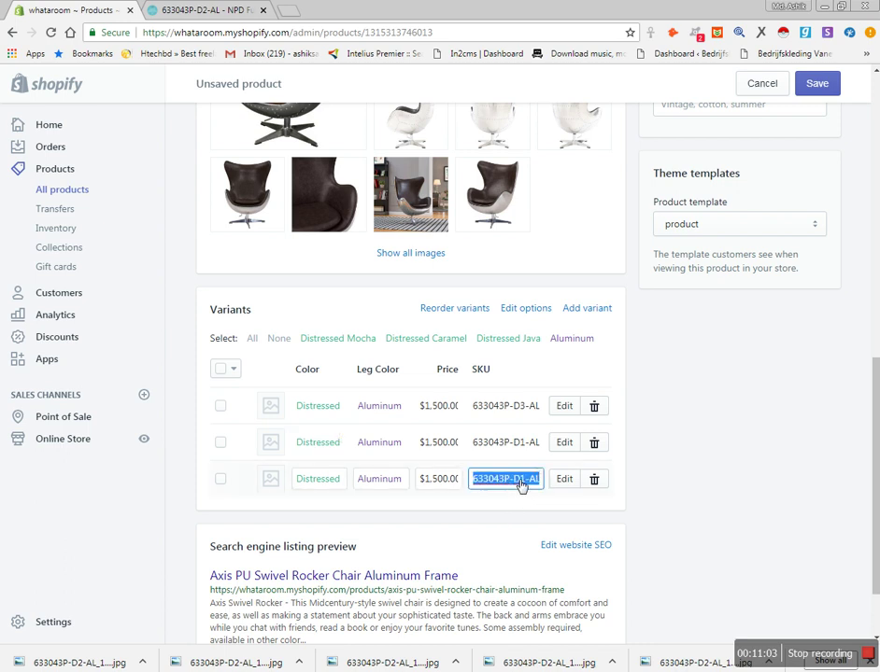
left_click(529, 479)
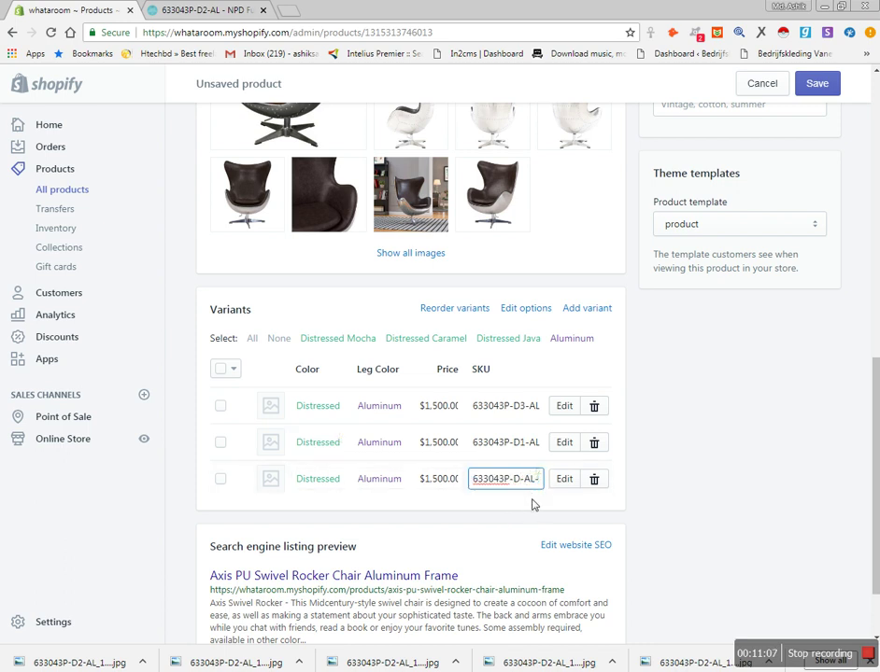
left_click(729, 500)
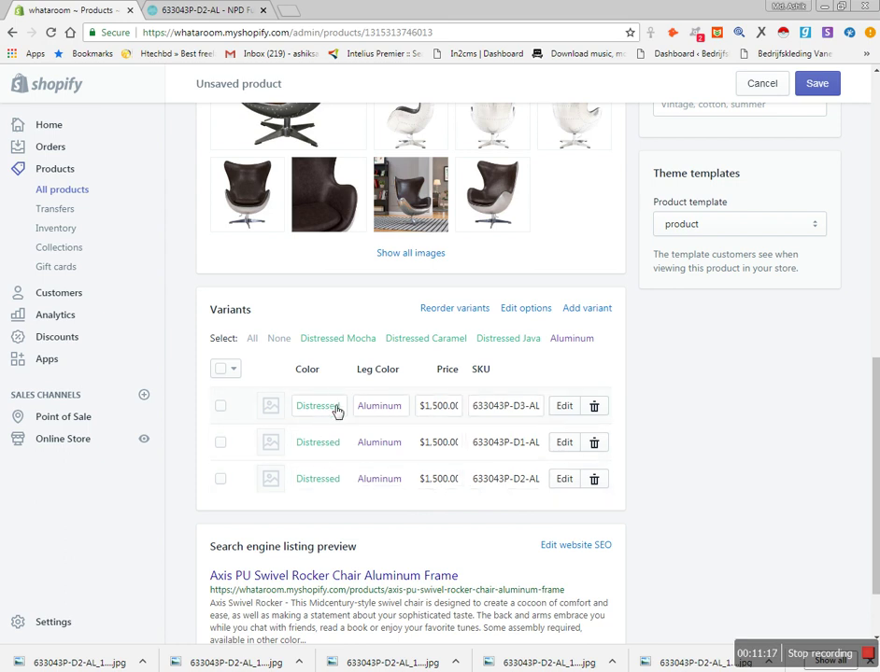
- View the Distressed Mocha chair on the NPD site and assign the matching brown chair image to the first variant in Shopify
left_click(192, 12)
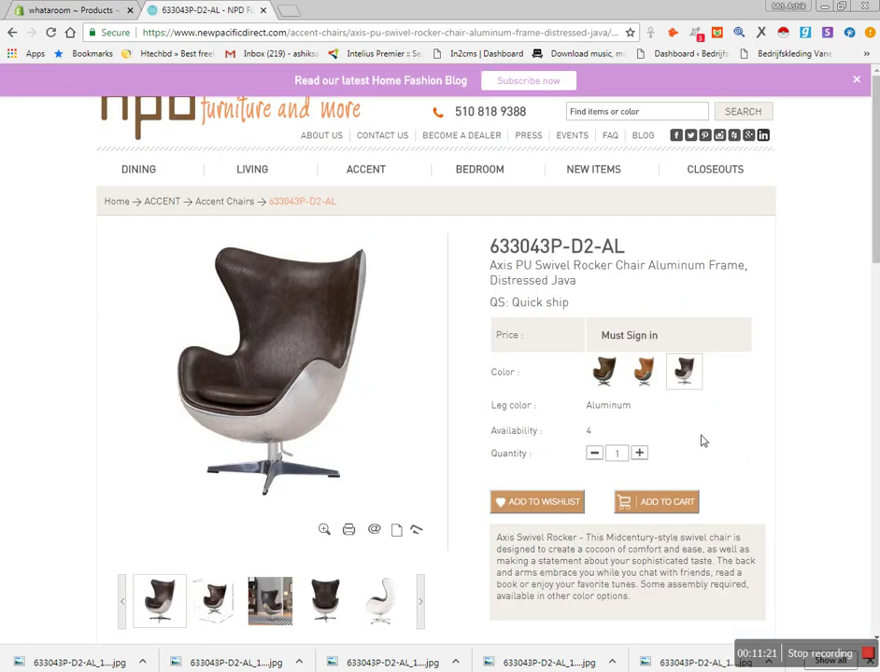
left_click(605, 374)
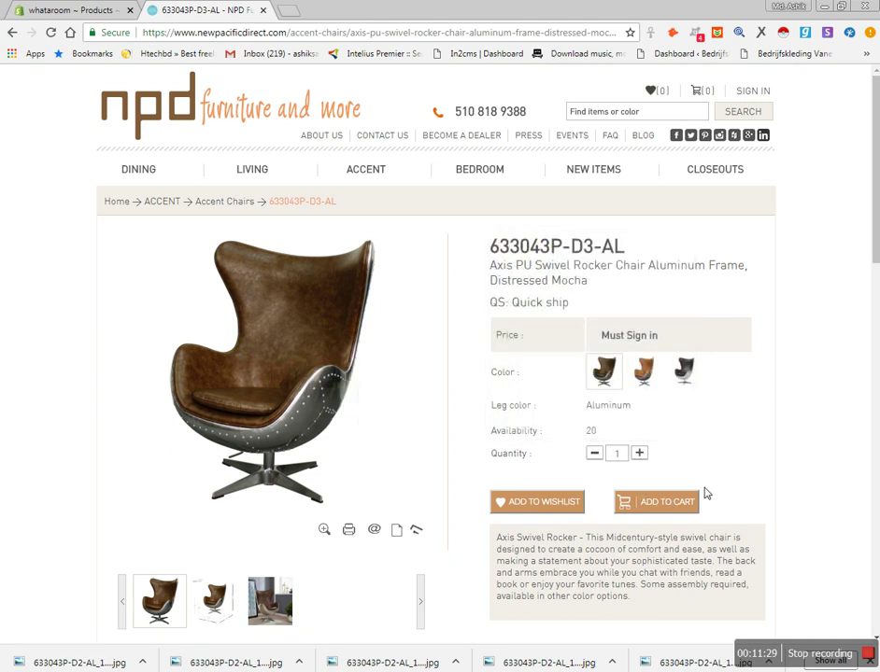
left_click(84, 11)
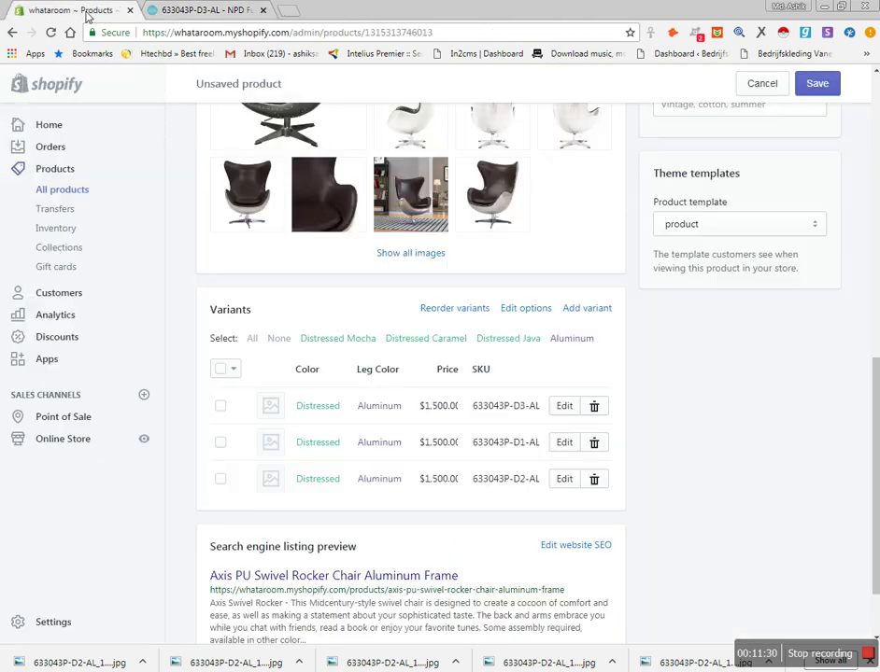
left_click(270, 408)
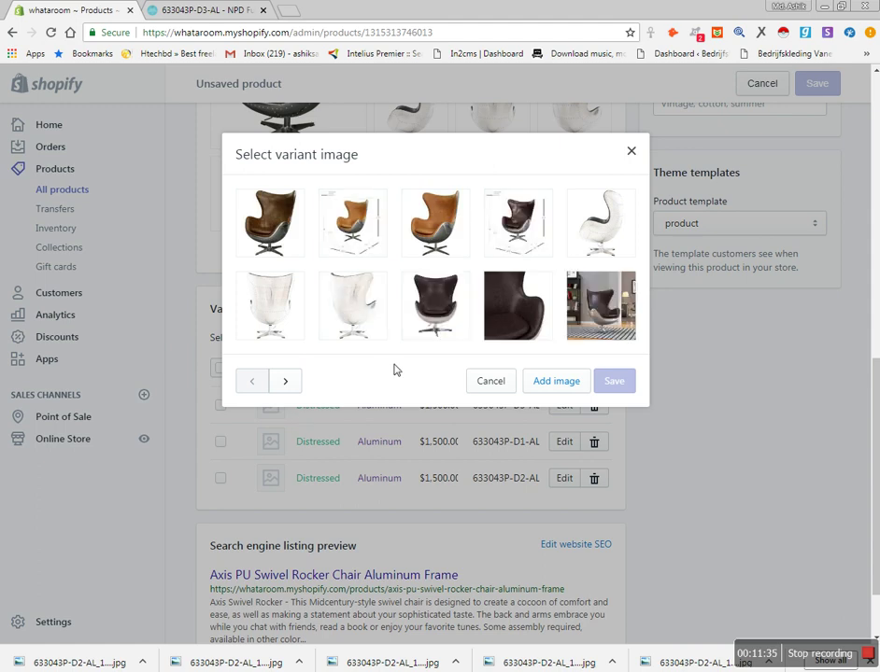
left_click(274, 227)
left_click(623, 383)
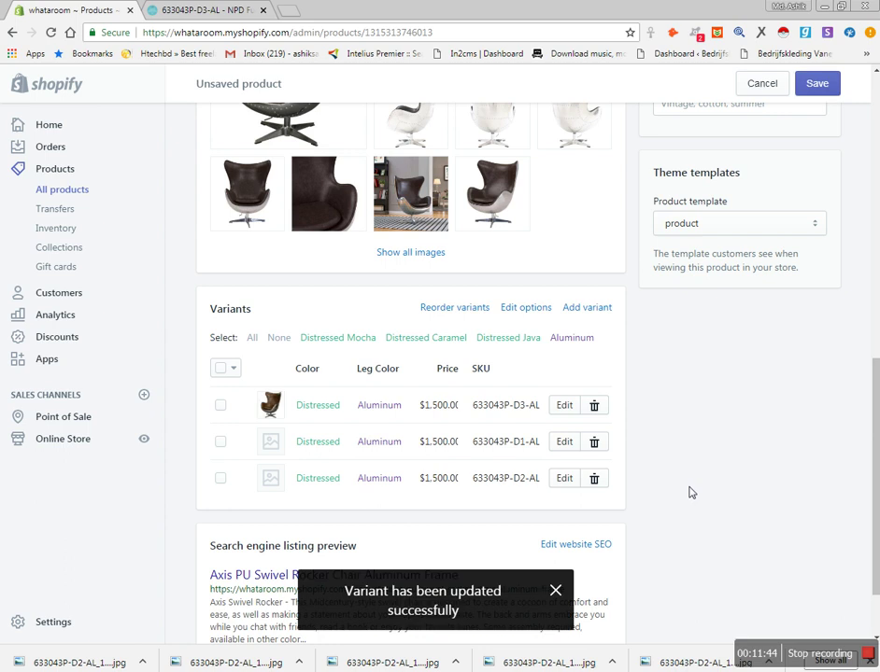
- Assign the caramel chair image to the 633043P-D1-AL variant and the front view of the dark Java chair to the 633043P-D2-AL variant
left_click(270, 440)
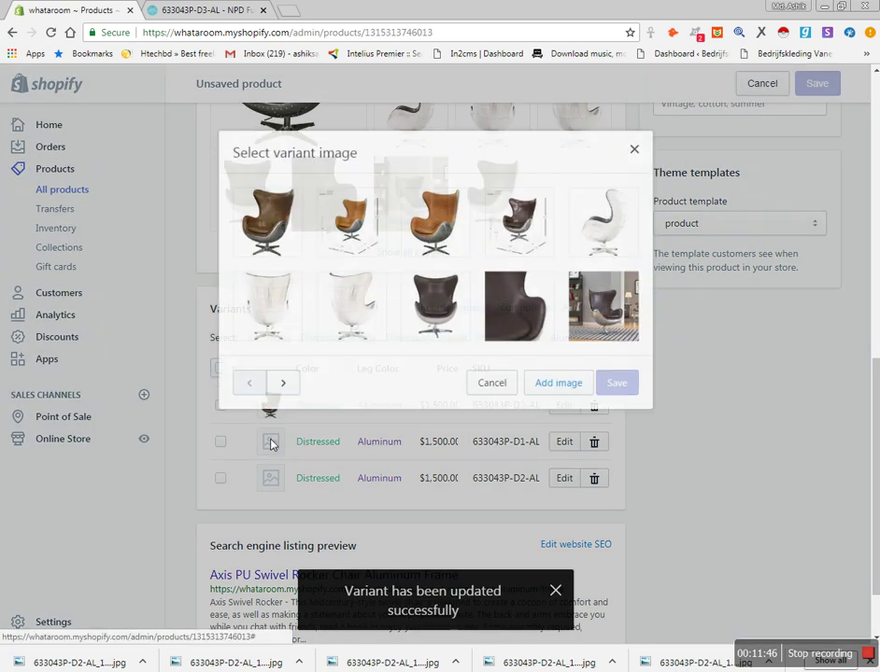
left_click(435, 223)
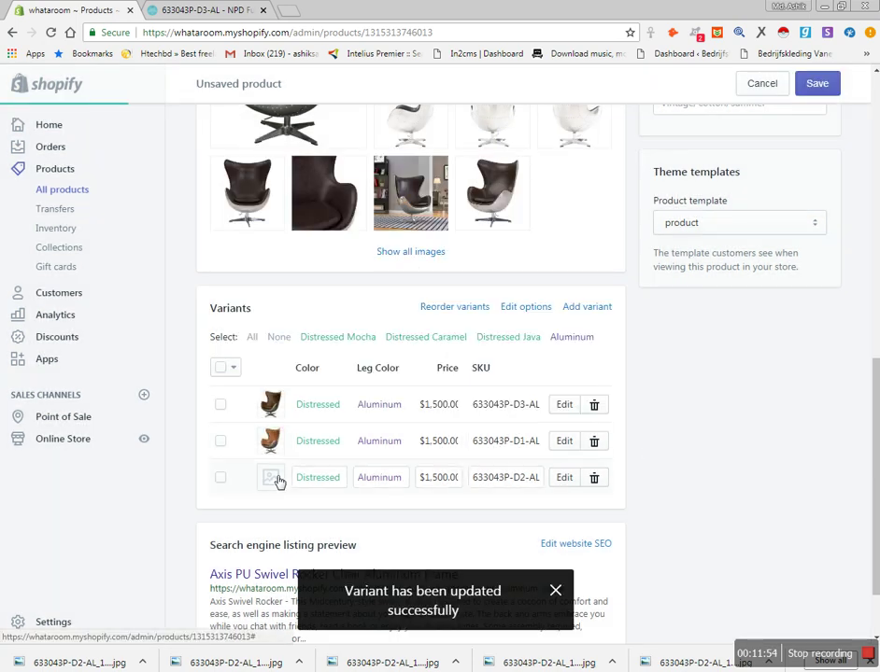
left_click(271, 477)
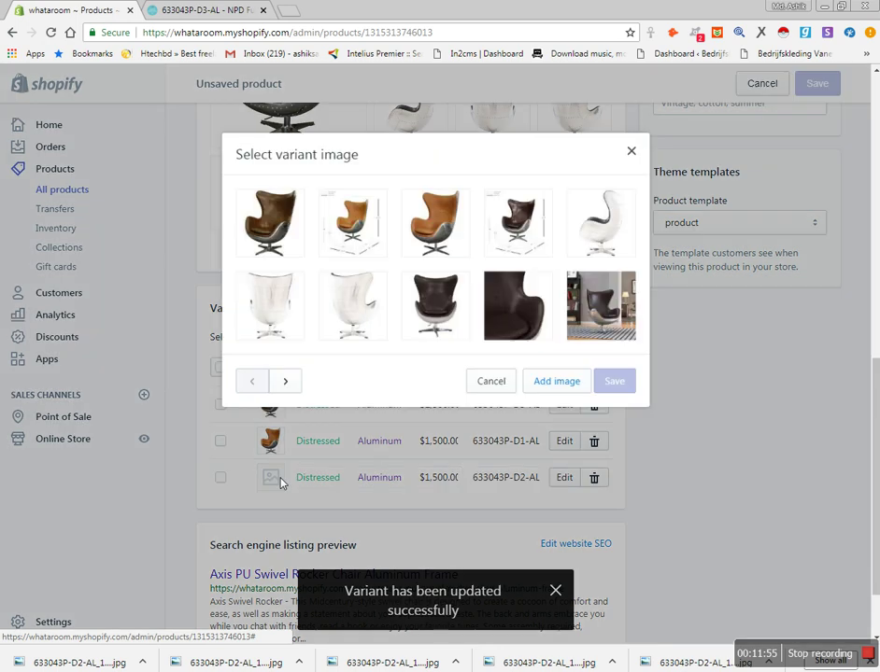
left_click(445, 300)
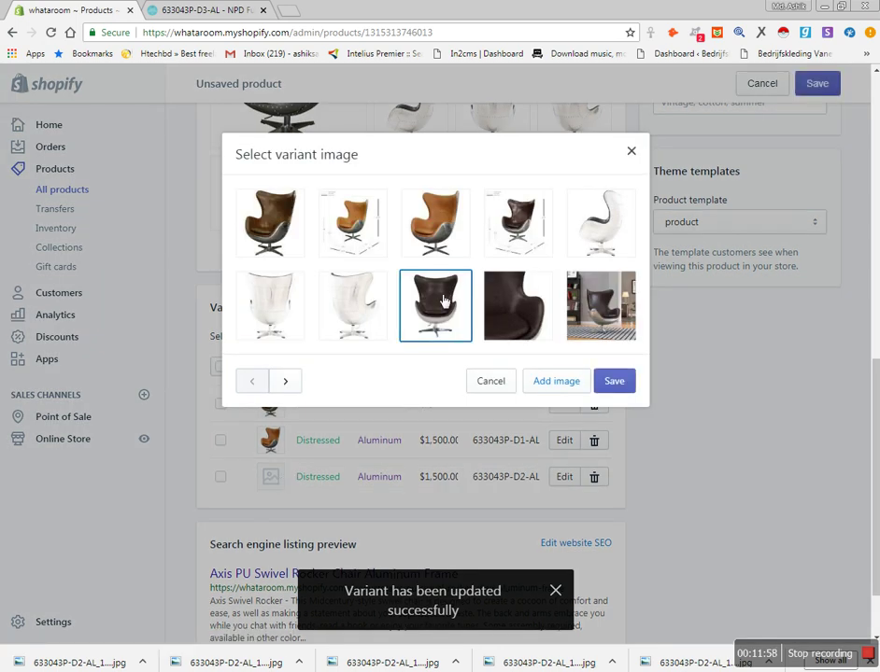
left_click(613, 381)
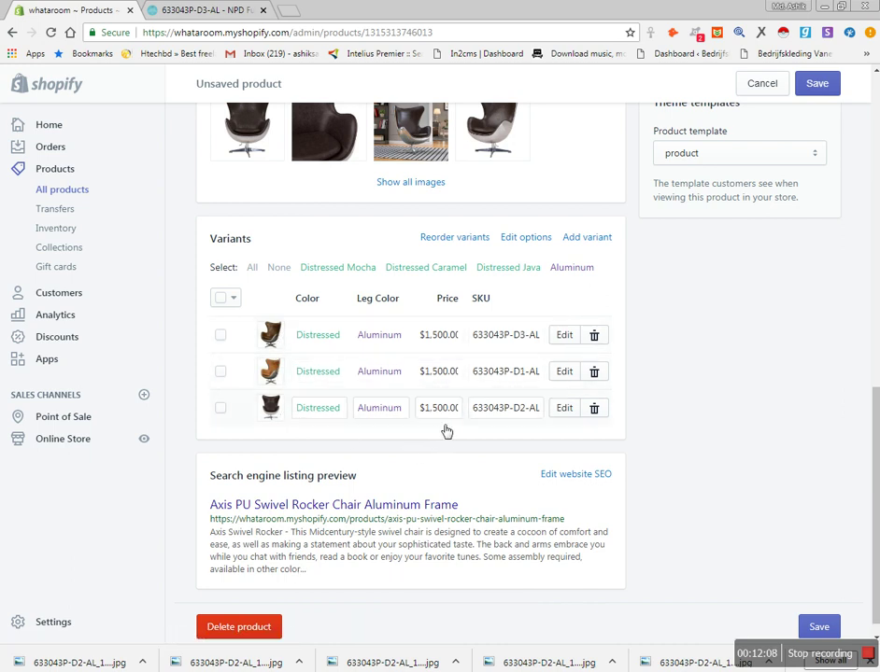
- Check the available collections against the Excel catalogue and remove the product from Bedroom Collections
scroll(634, 389, "up", 1)
scroll(634, 389, "up", 2)
scroll(602, 364, "up", 2)
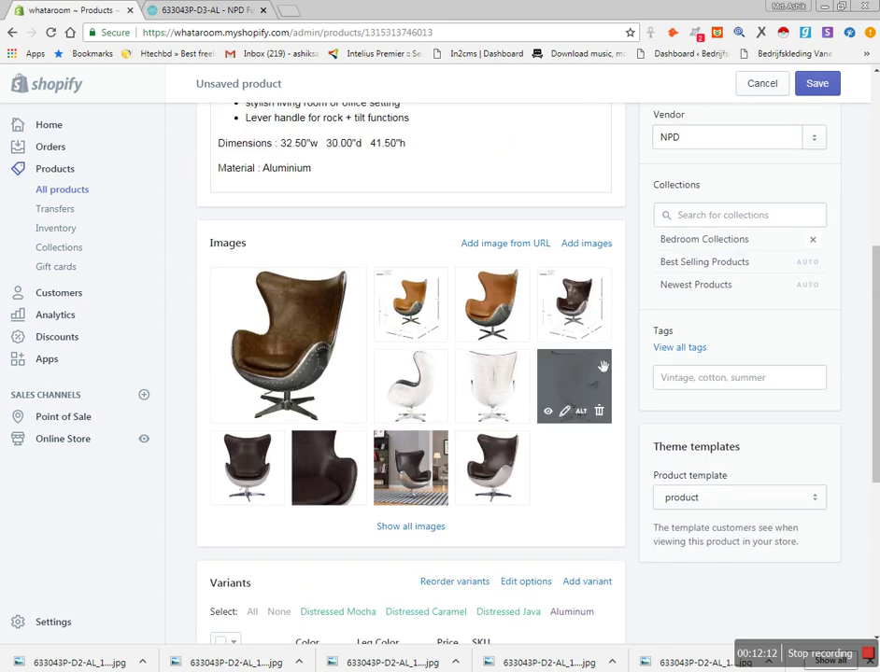
scroll(602, 364, "up", 3)
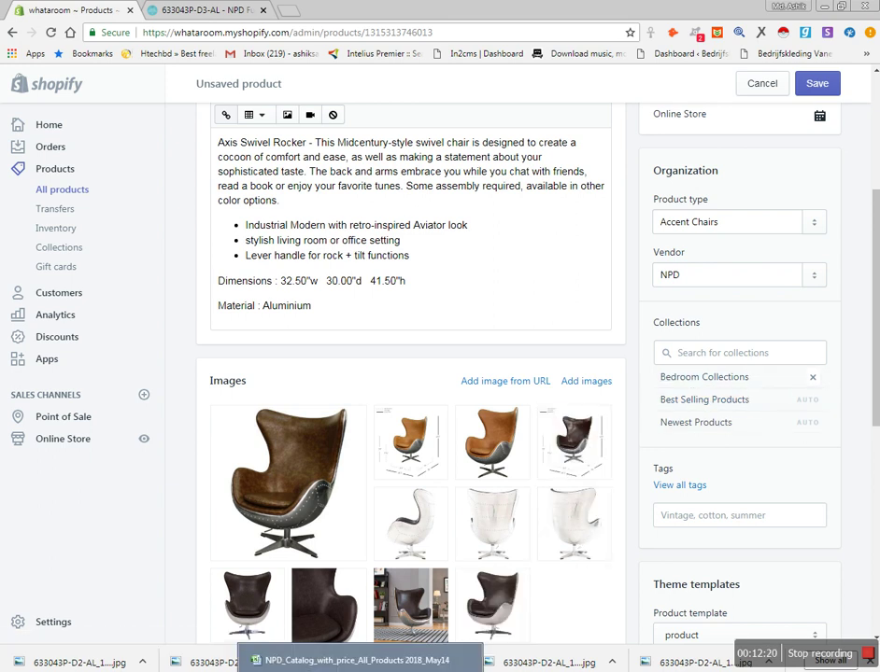
left_click(769, 358)
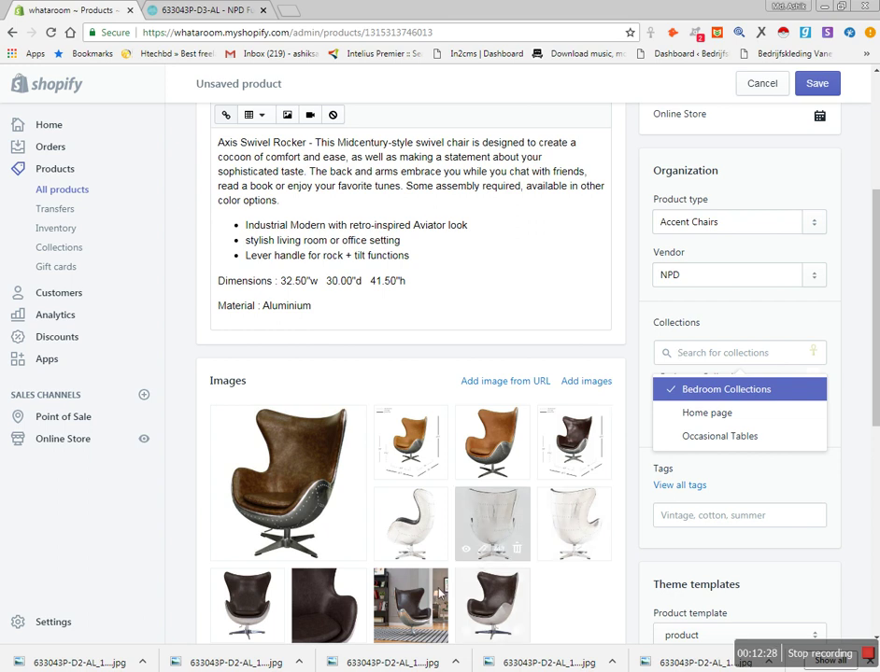
left_click(364, 657)
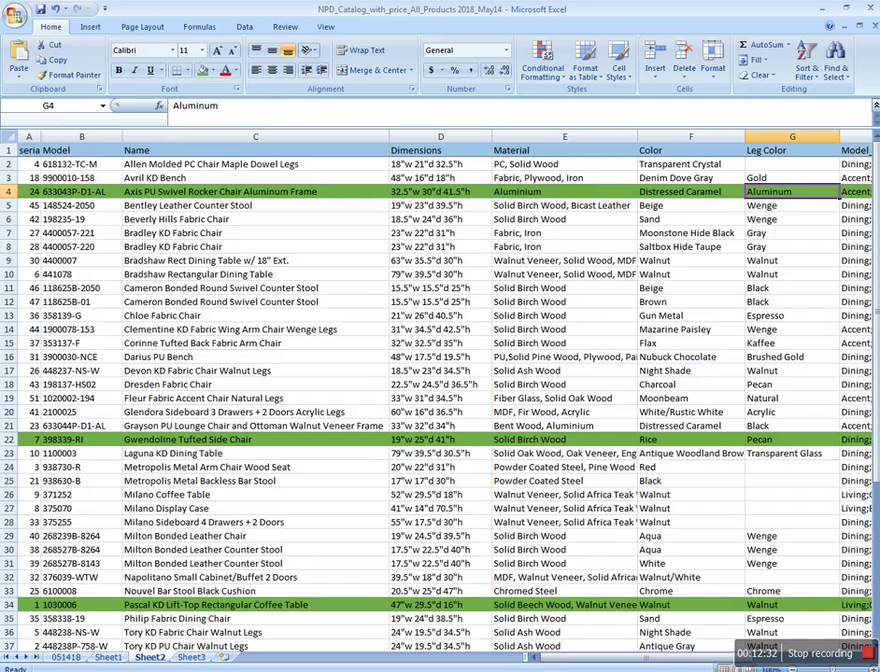
key("alt+Tab")
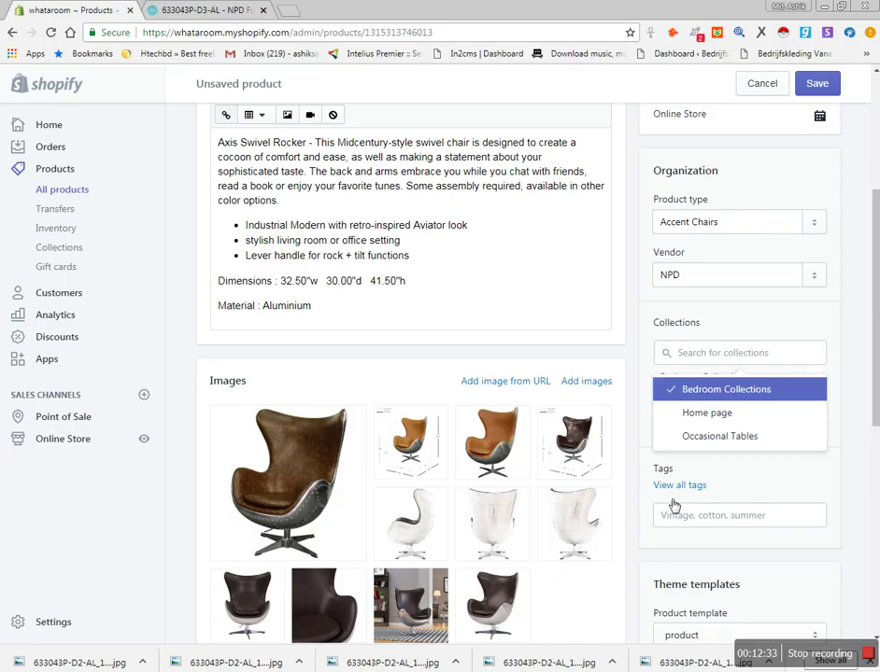
left_click(864, 420)
left_click(812, 376)
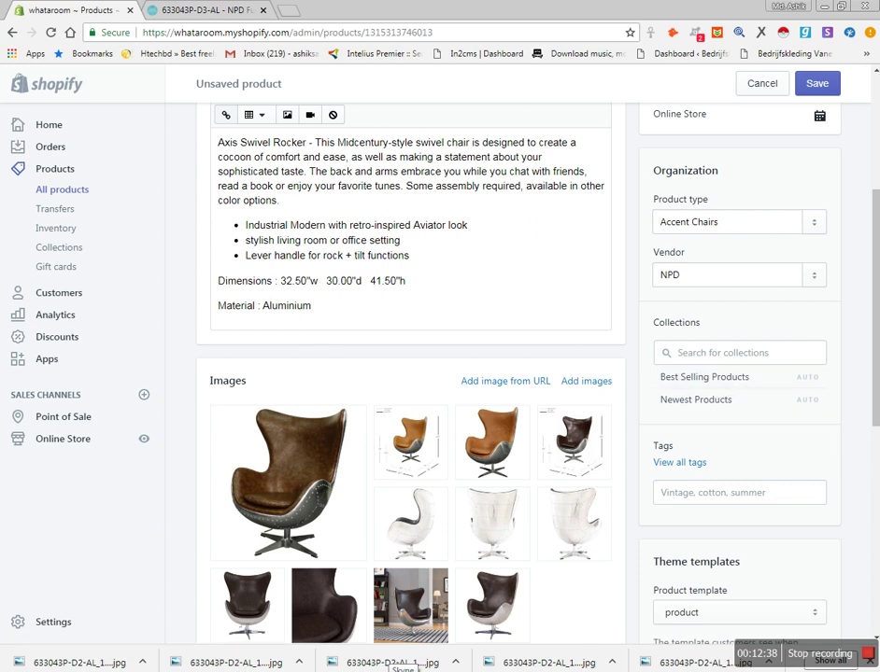
- Search the collections for "Chair" and save the product
left_click(717, 355)
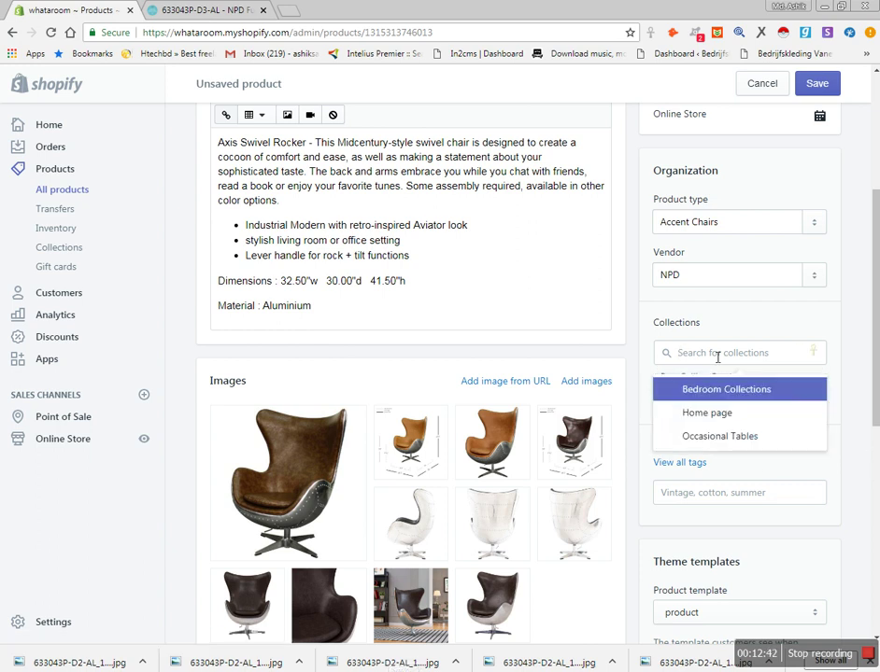
type("C")
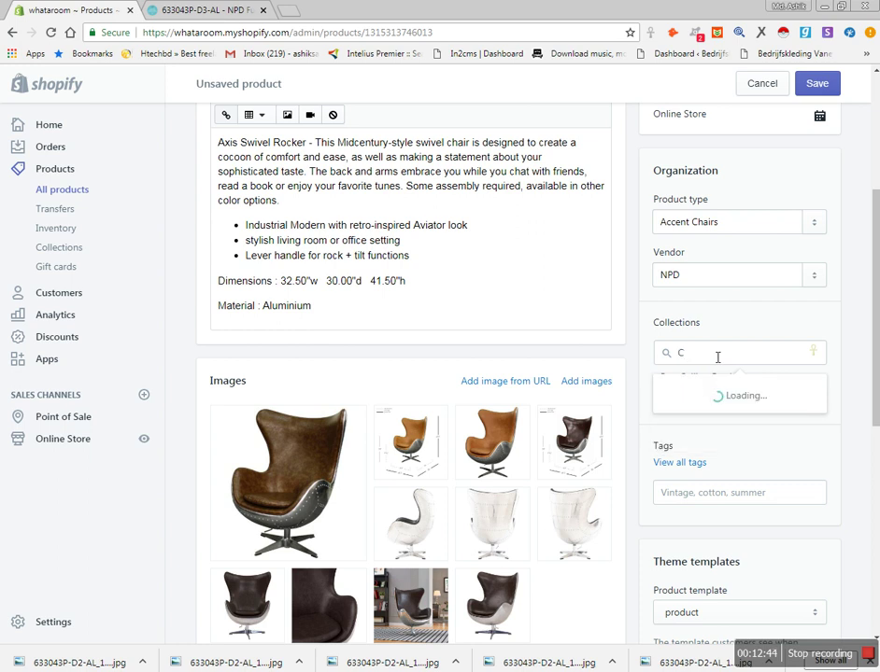
type("hair")
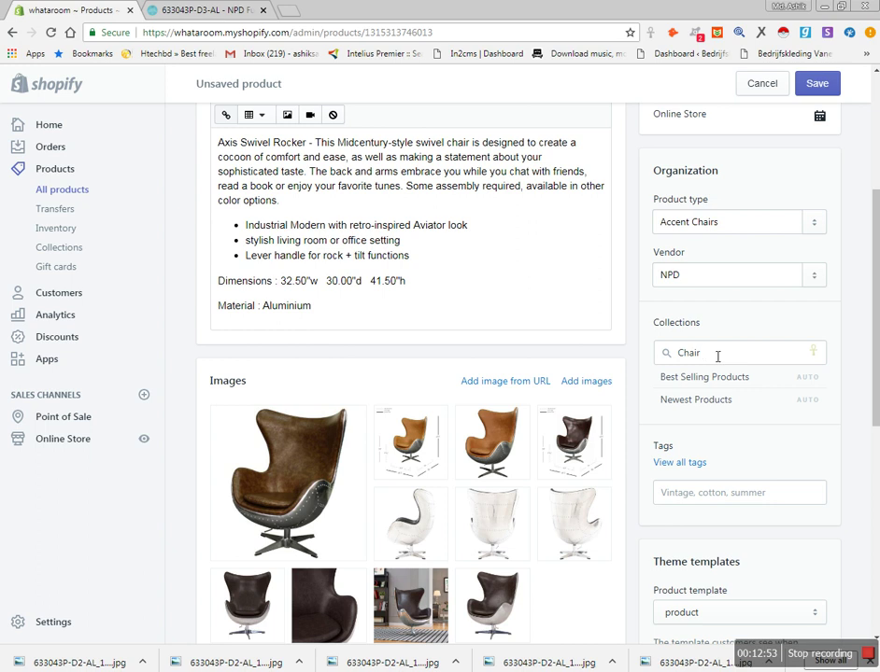
key("ctrl+s")
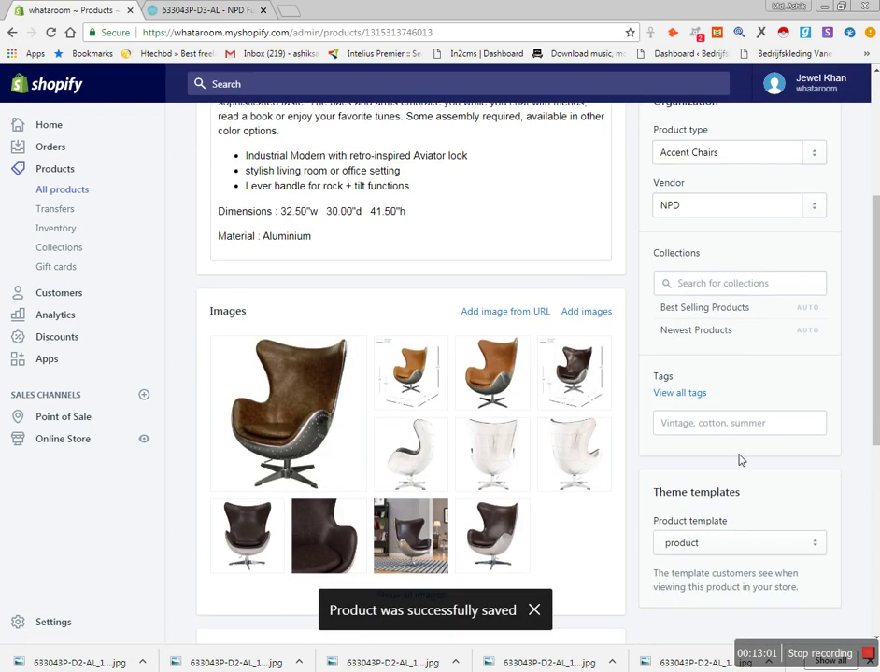
- Preview the Axis chair in the online store and check the image and SKU of each color variant
scroll(787, 505, "up", 5)
scroll(787, 505, "down", 8)
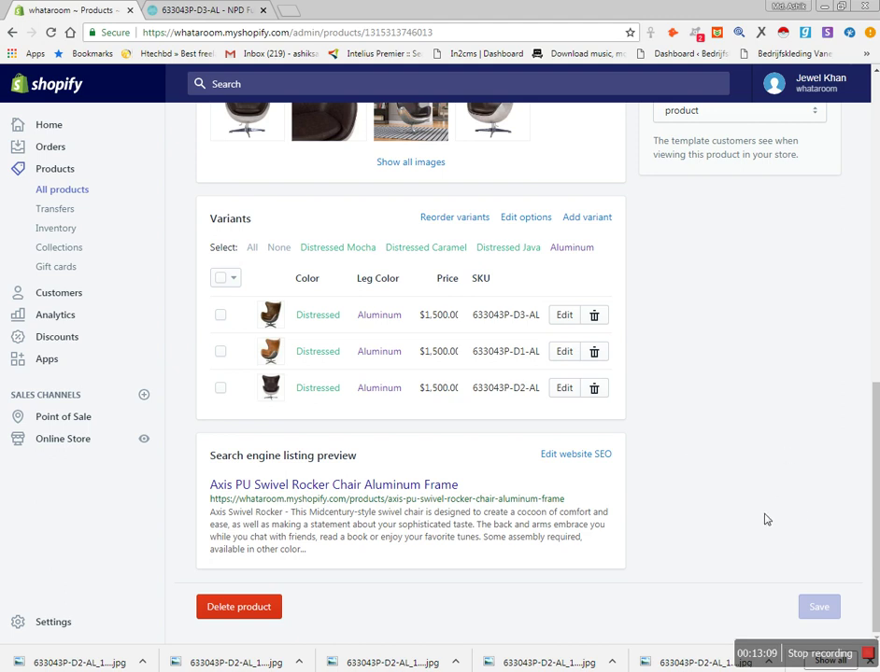
scroll(717, 461, "up", 8)
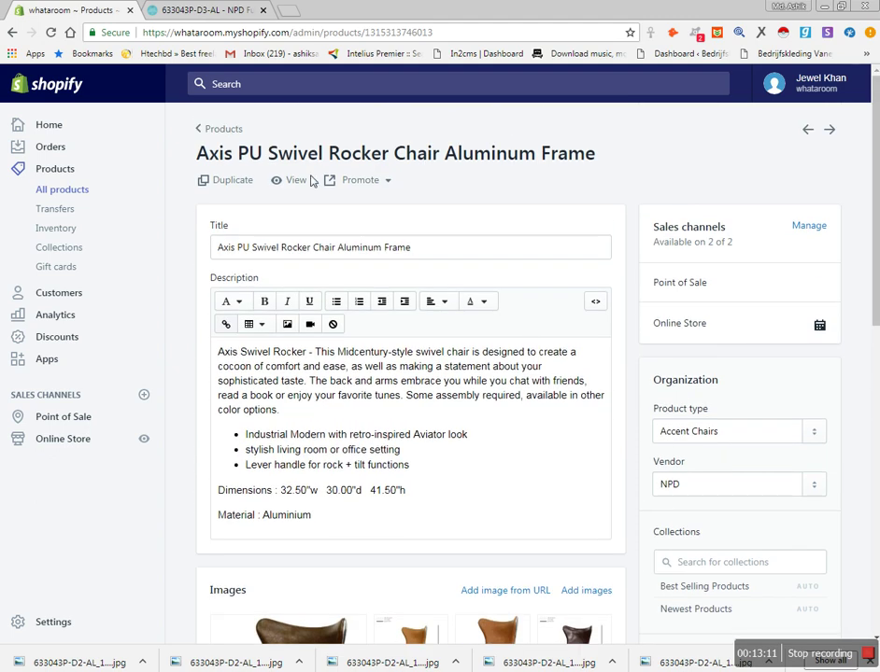
left_click(298, 181)
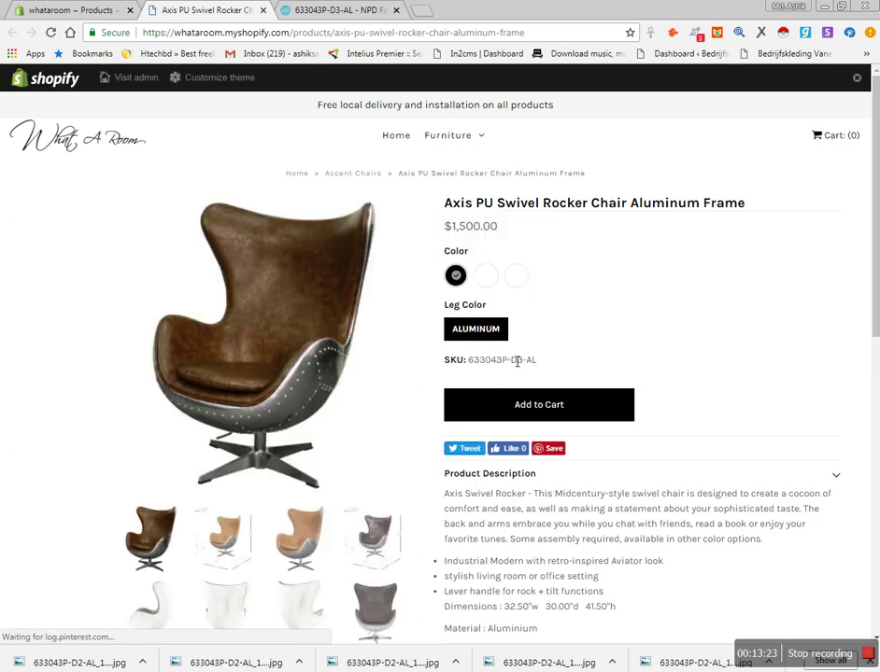
left_click(486, 281)
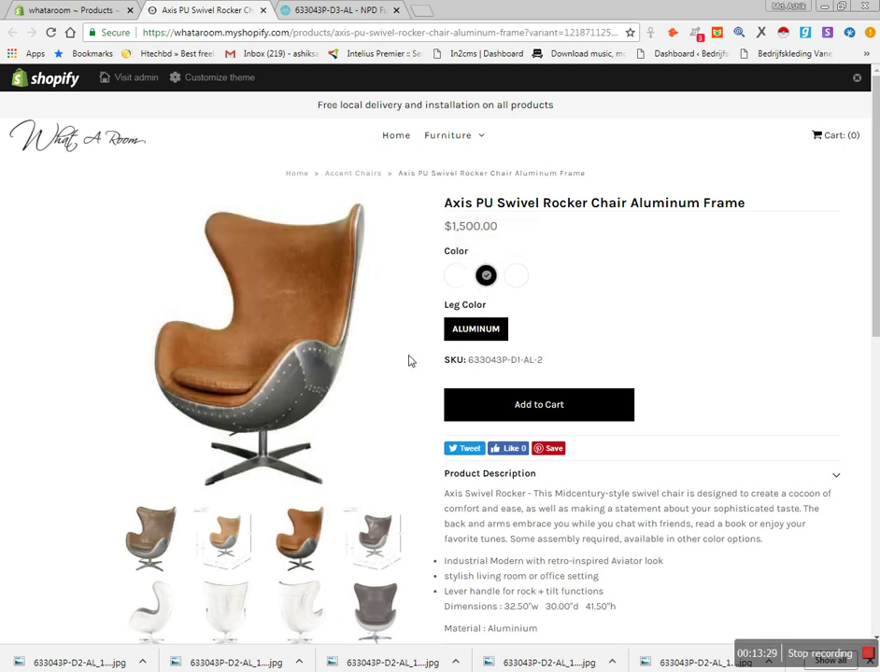
left_click(518, 280)
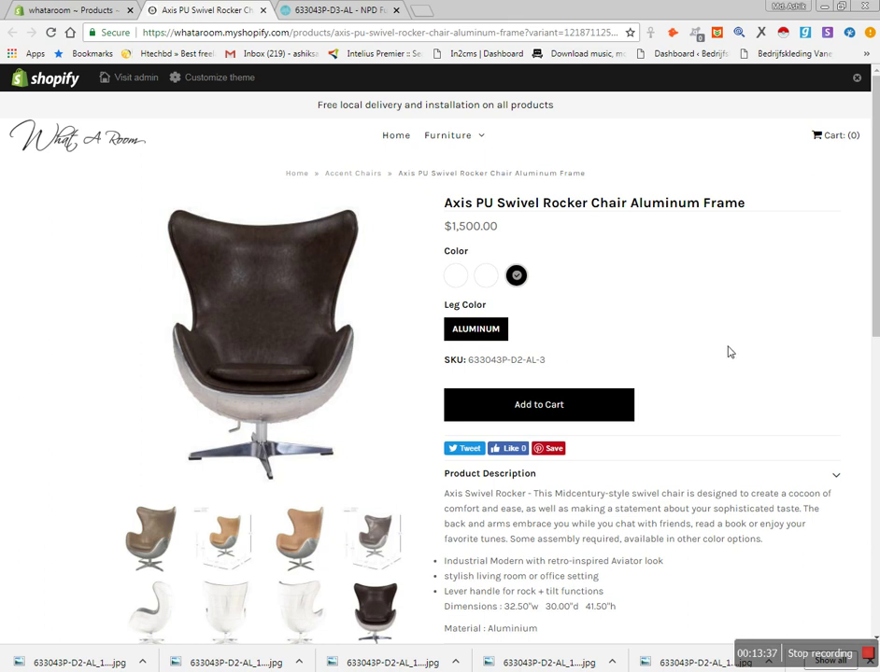
left_click(486, 277)
left_click(463, 282)
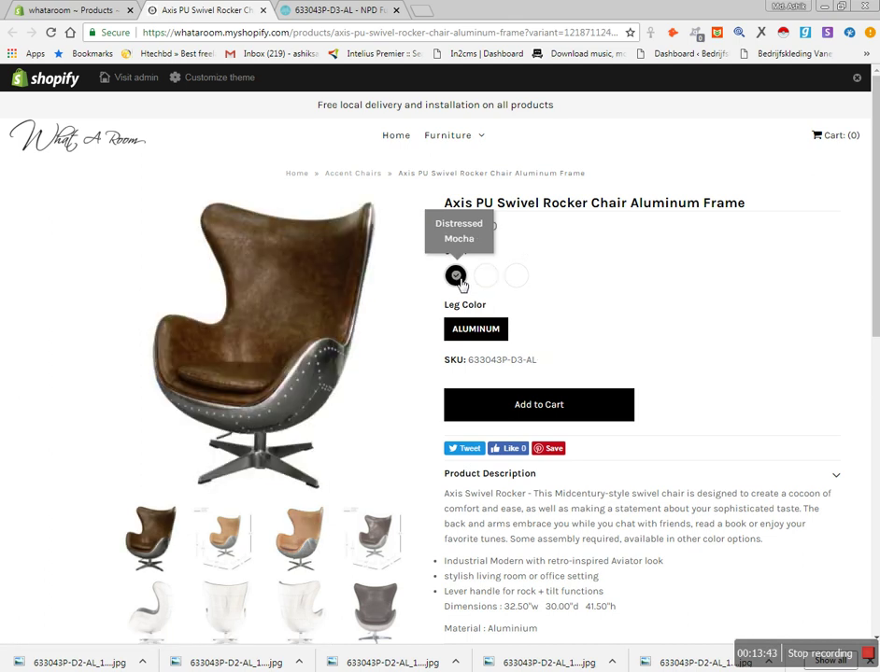
left_click(487, 280)
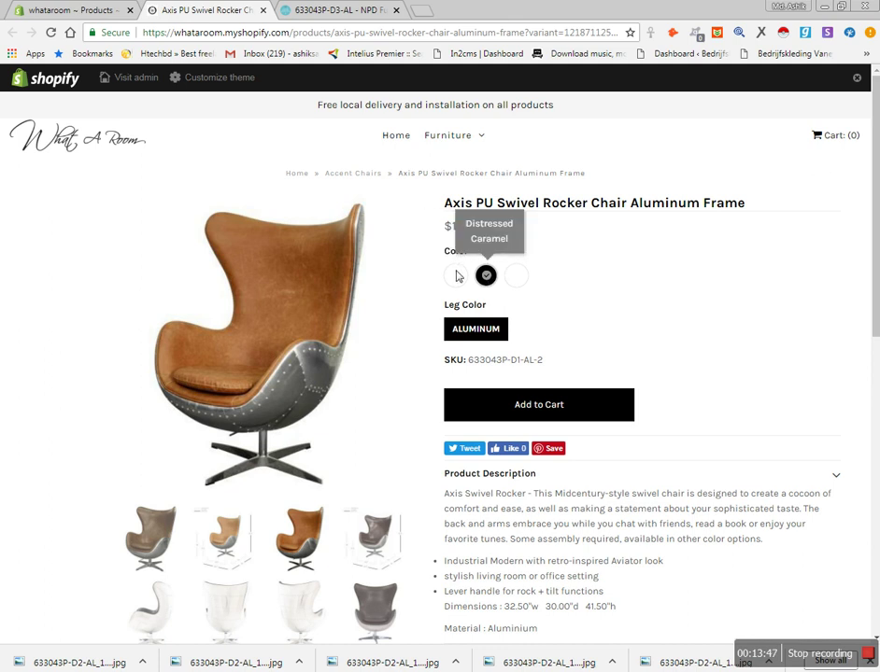
left_click(458, 277)
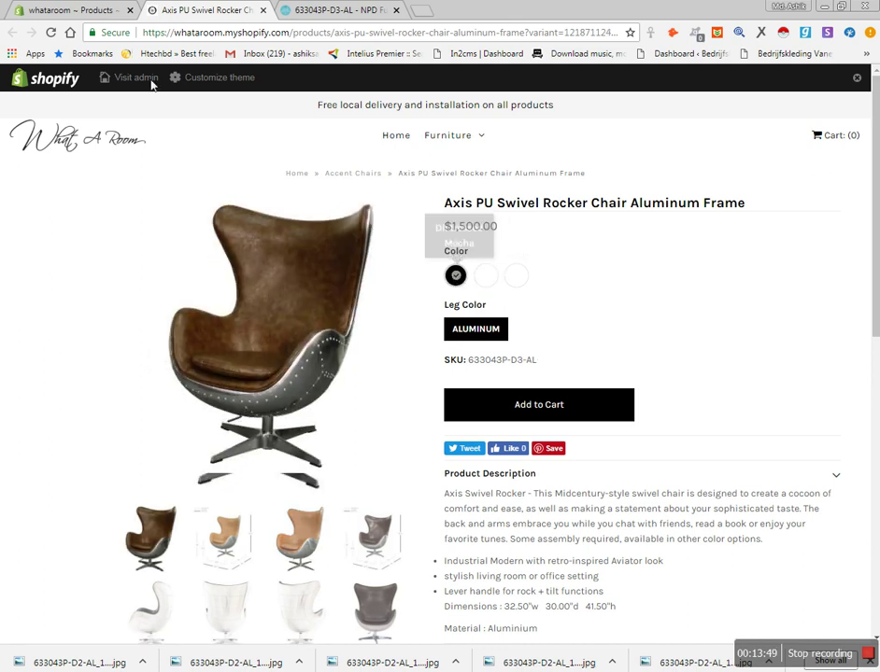
- Check the Distressed Mocha variant's SKU in the Shopify admin and set the Distressed Caramel variant's SKU to 633043P-D1-AL without the "-2" suffix
left_click(93, 11)
scroll(250, 507, "down", 7)
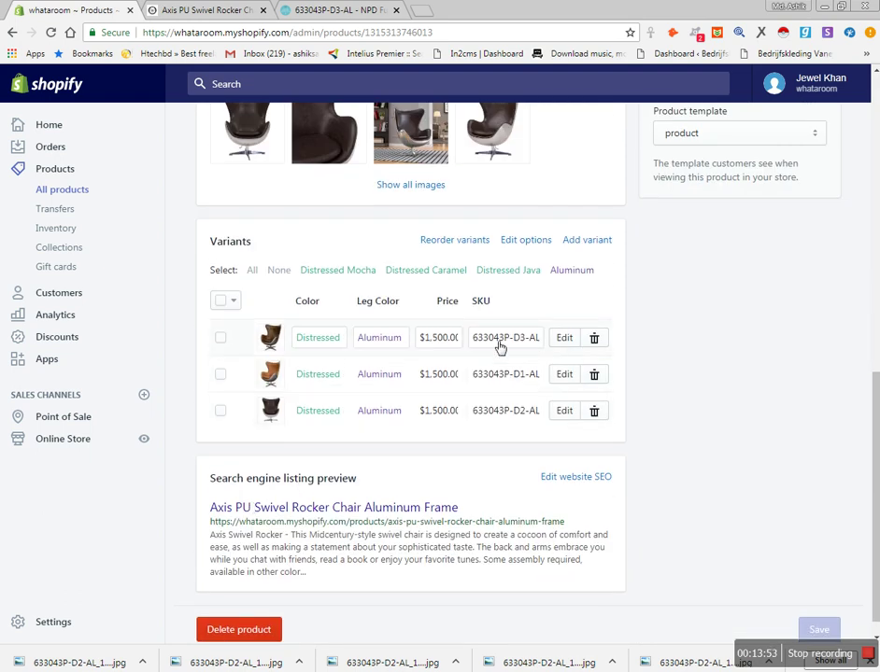
left_click(503, 345)
left_click(504, 345)
triple_click(504, 345)
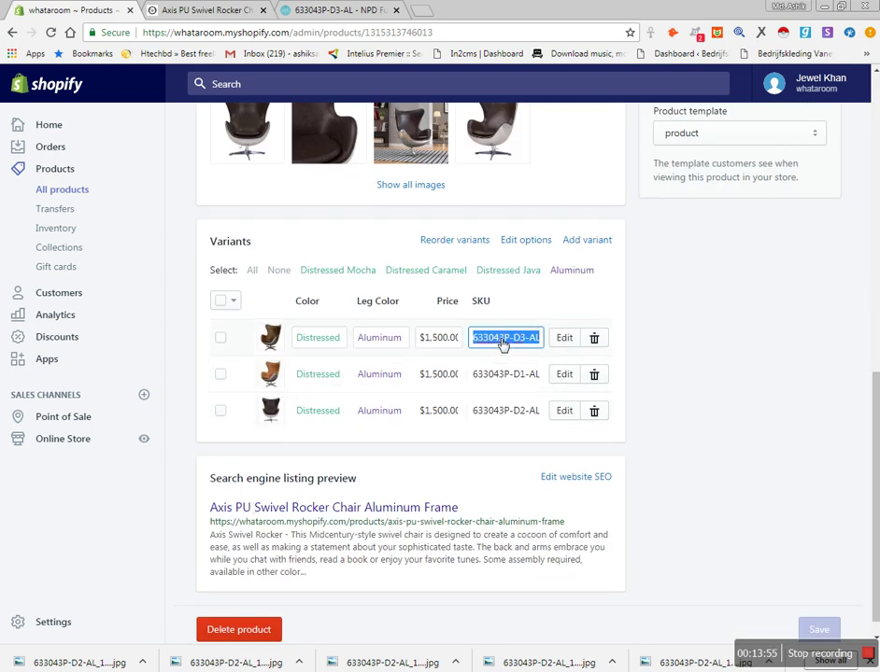
left_click(503, 343)
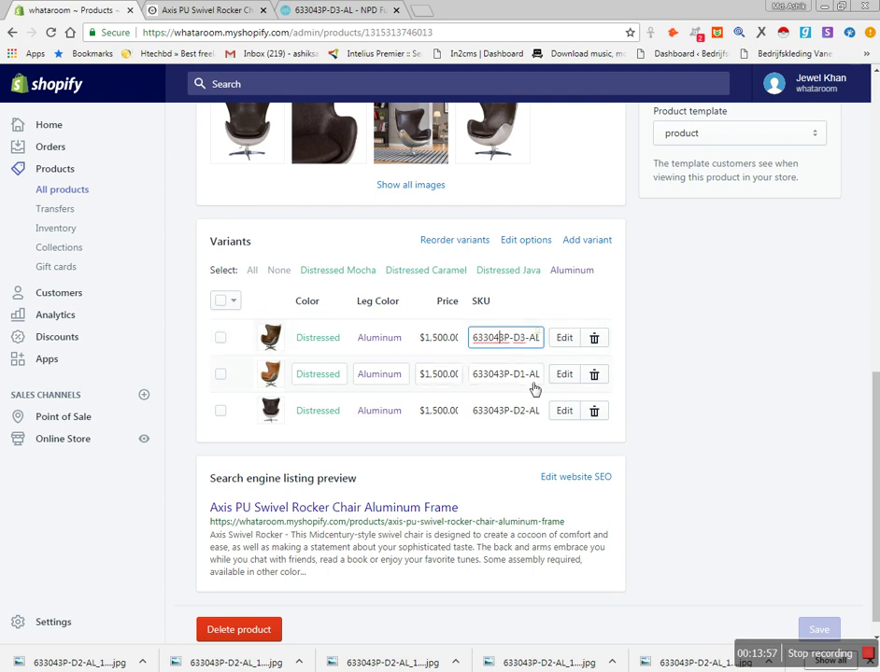
left_click(497, 379)
key("End")
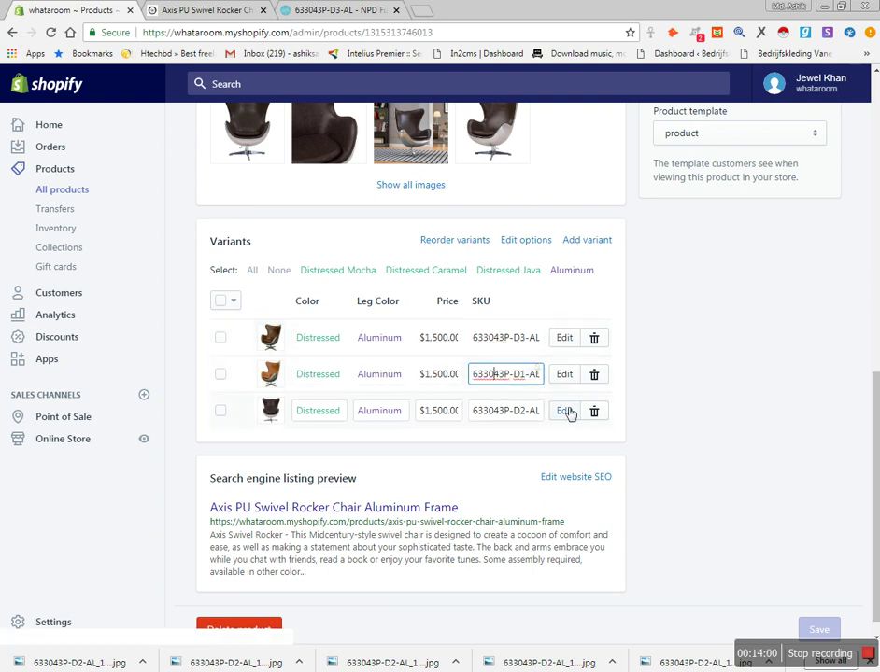
type("-2")
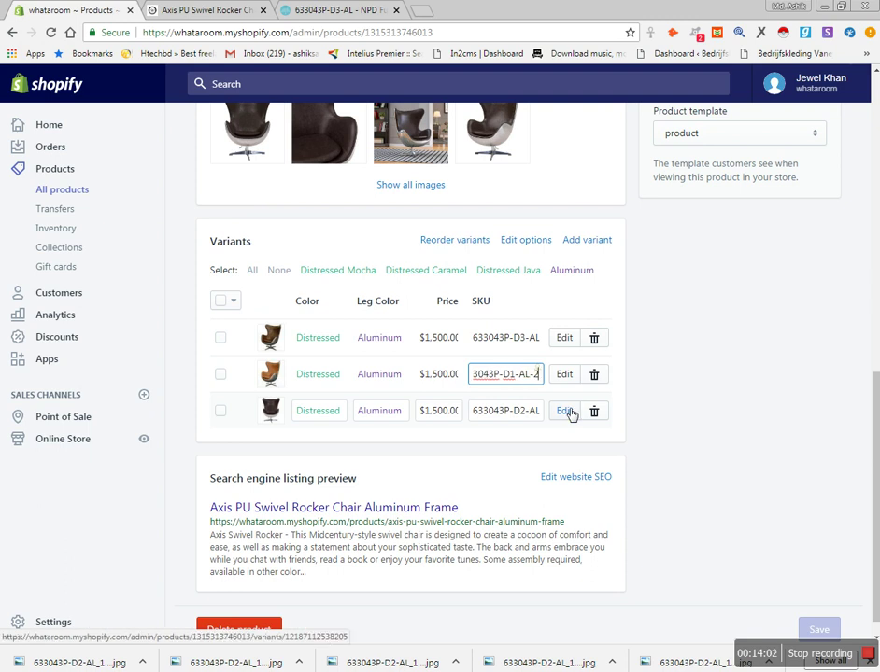
key("BackSpace")
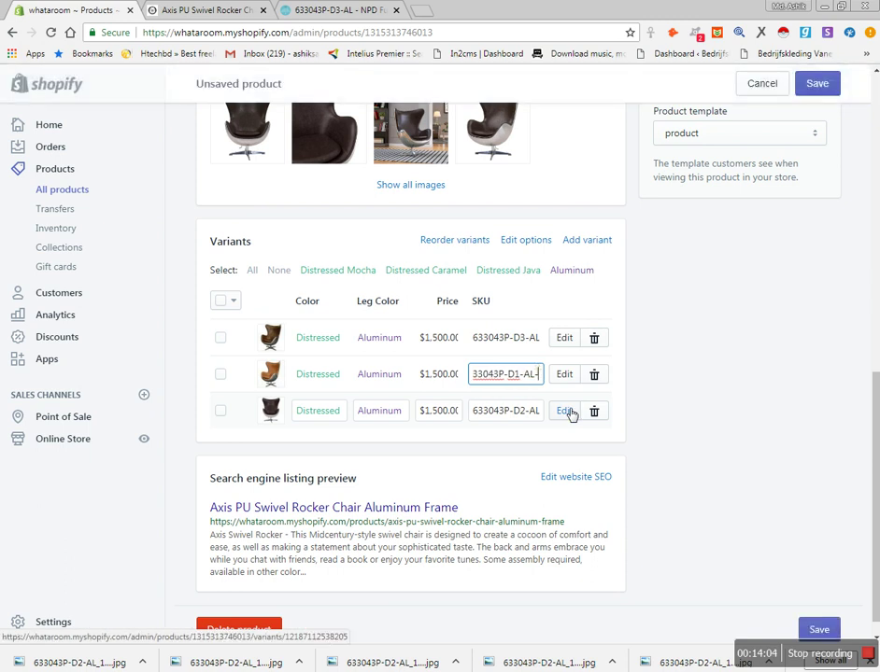
- Set the Distressed Java variant's SKU to 633043P-D2-AL without the "-3" suffix and save the product
triple_click(525, 414)
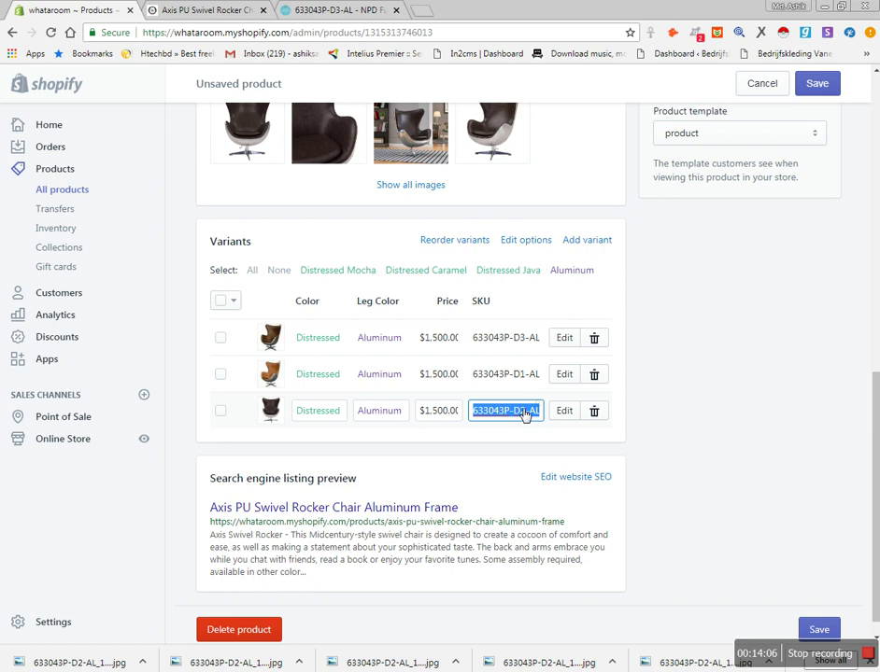
type("633043P-D2-AL")
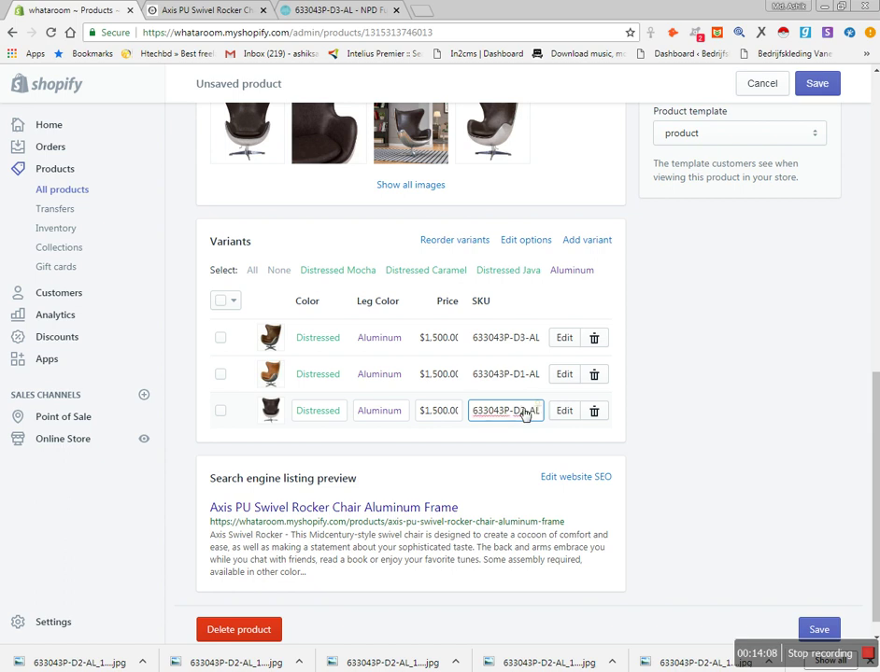
type("-3")
key("BackSpace")
key("BackSpace")
left_click(691, 417)
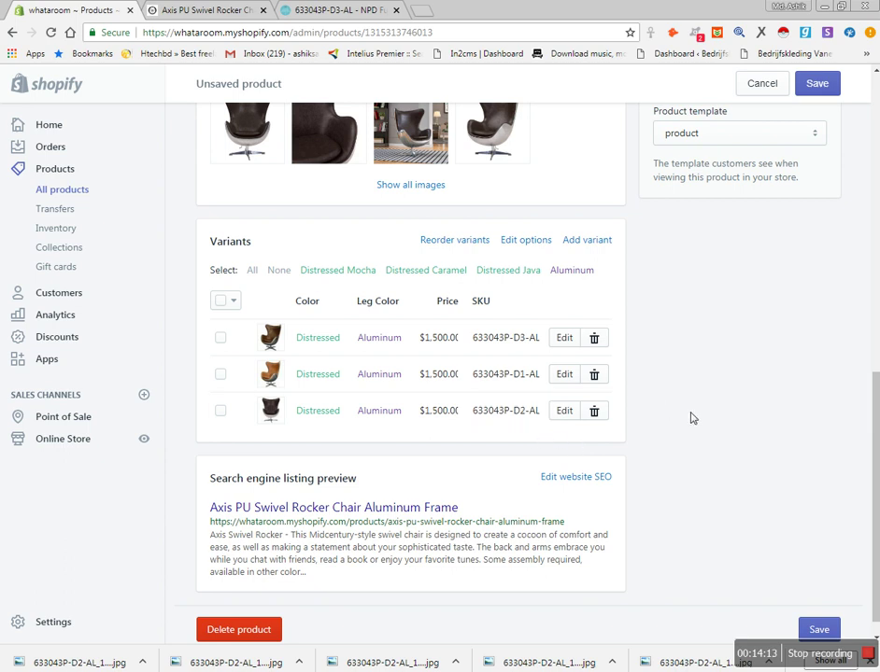
left_click(815, 83)
- Check the Distressed Mocha chair's model number on the NPD site and review the saved product in Shopify
left_click(362, 13)
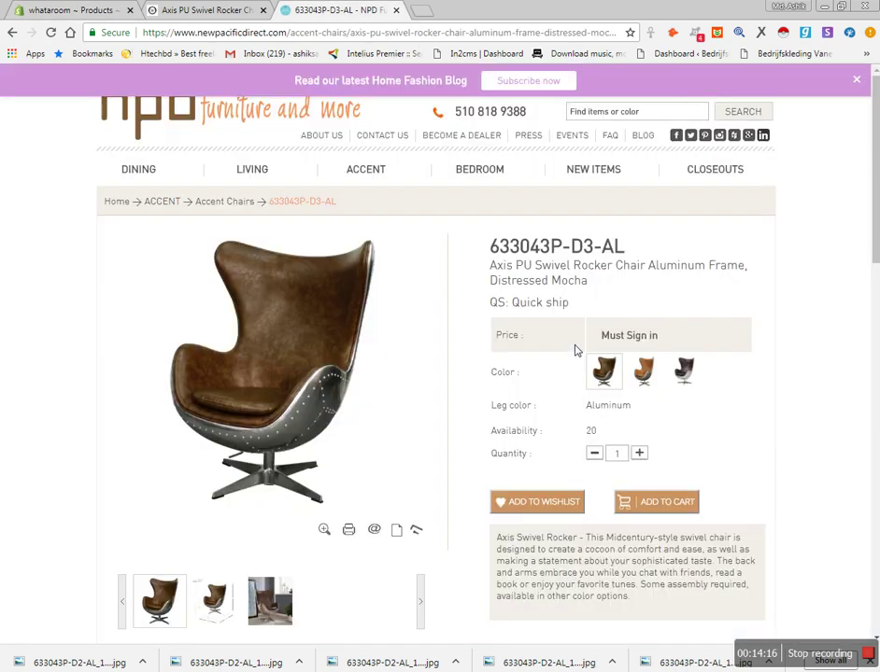
left_click_drag(624, 251, 500, 243)
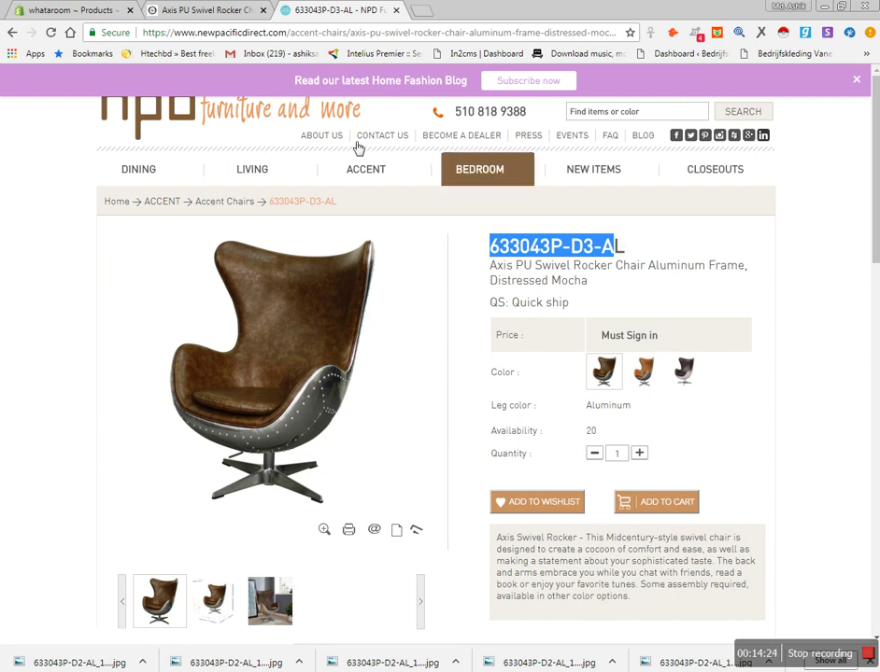
left_click(79, 9)
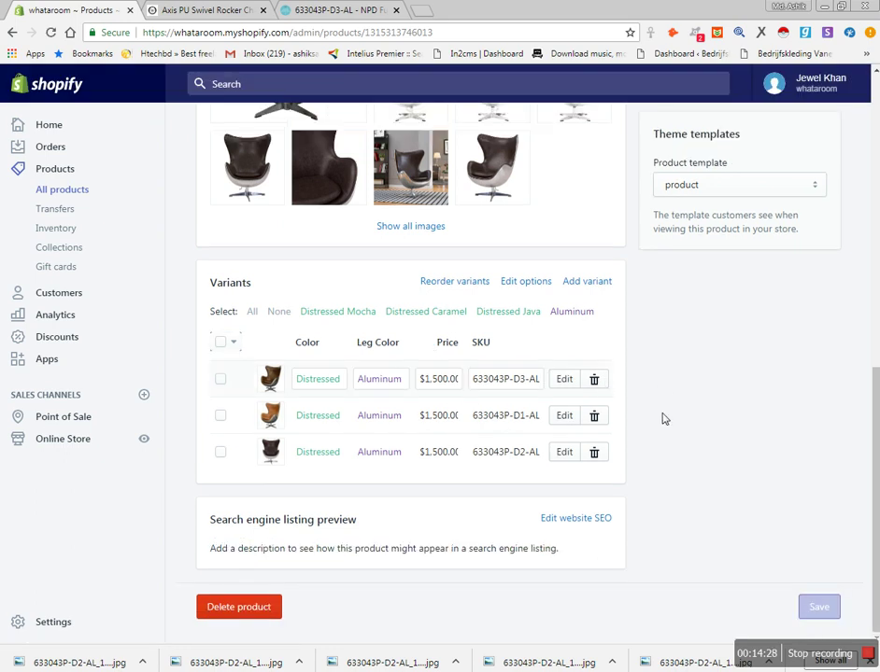
scroll(657, 415, "up", 2)
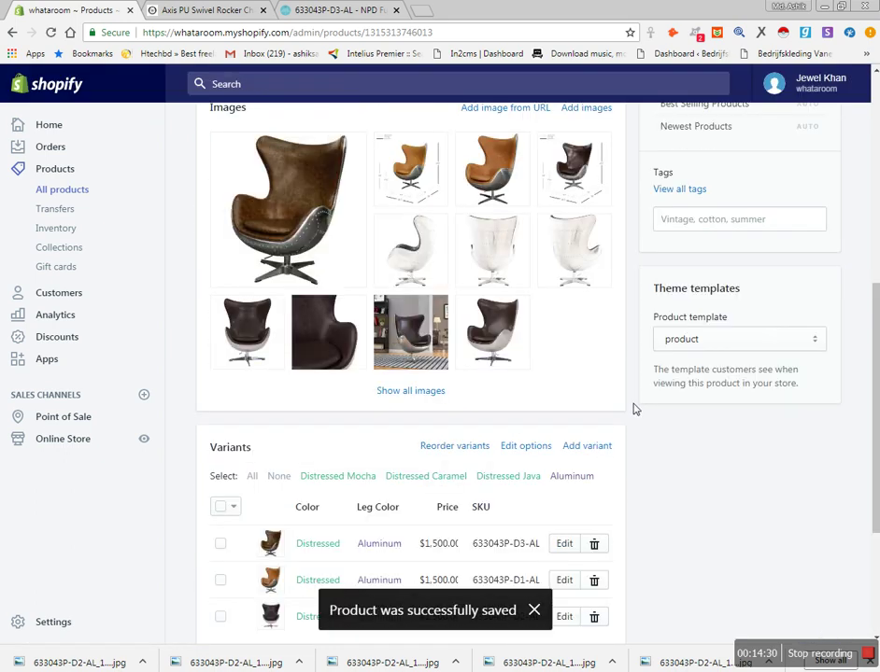
scroll(632, 408, "up", 5)
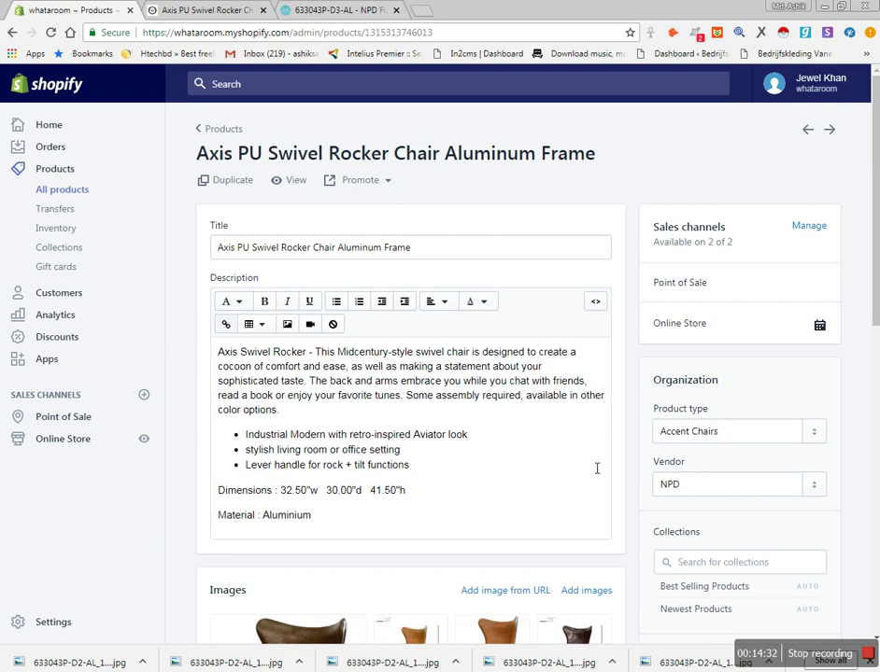
- Examine the Axis PU Swivel Rocker Chair row in the Excel catalogue and the chair's color options on the NPD site
key("alt+Tab")
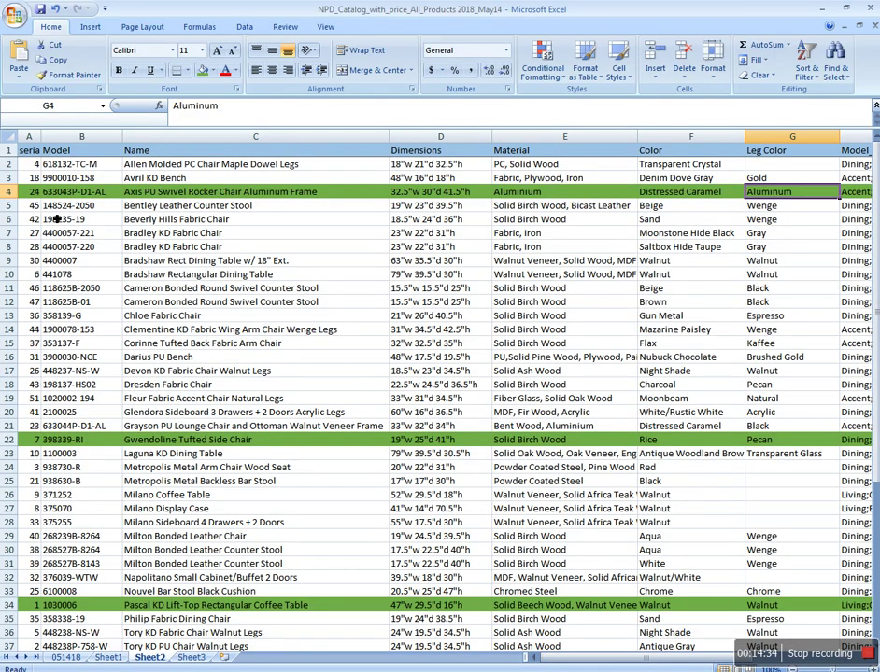
left_click(14, 192)
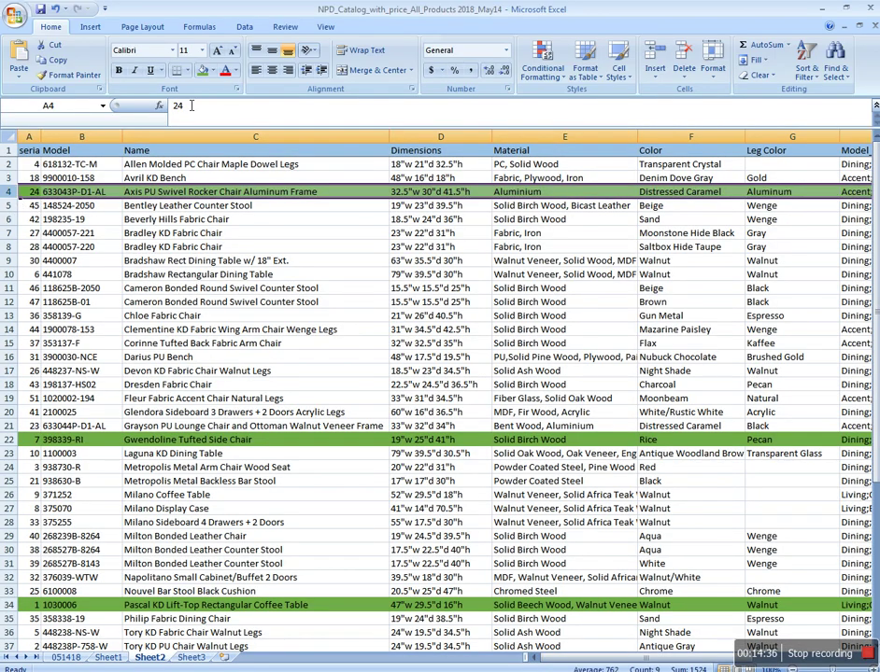
left_click(187, 304)
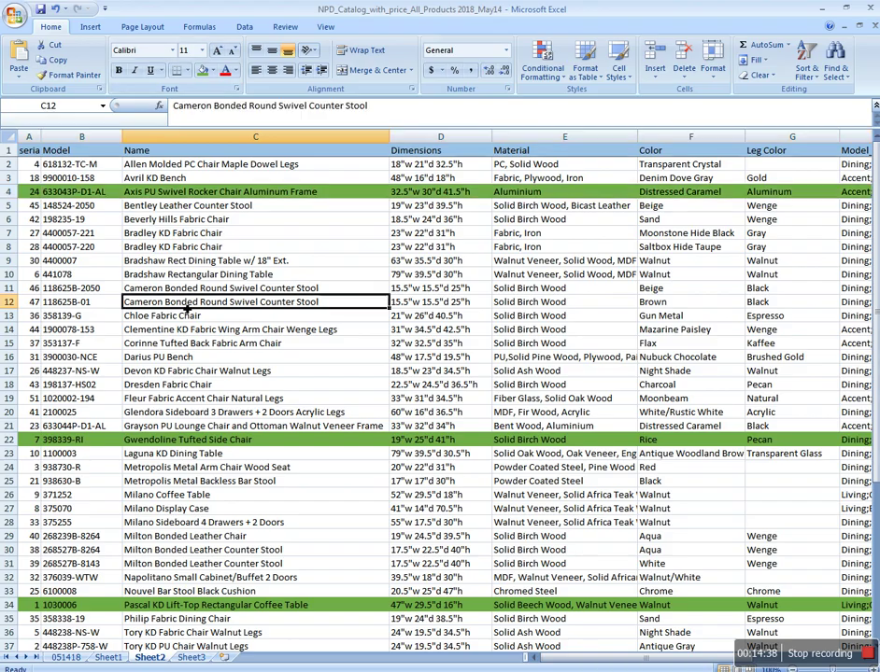
key("ctrl+c")
key("alt+Tab")
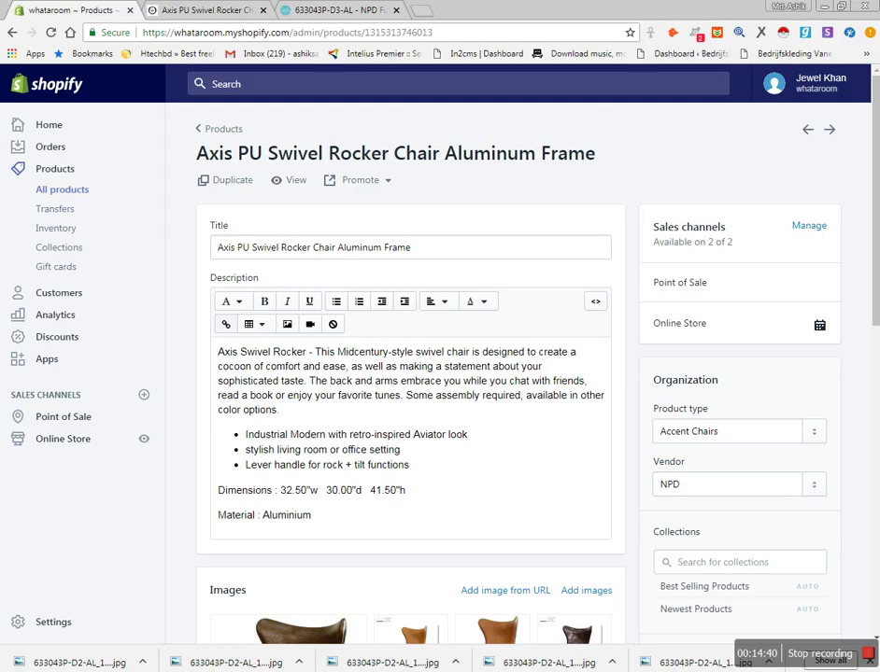
left_click(334, 11)
left_click_drag(556, 246, 665, 415)
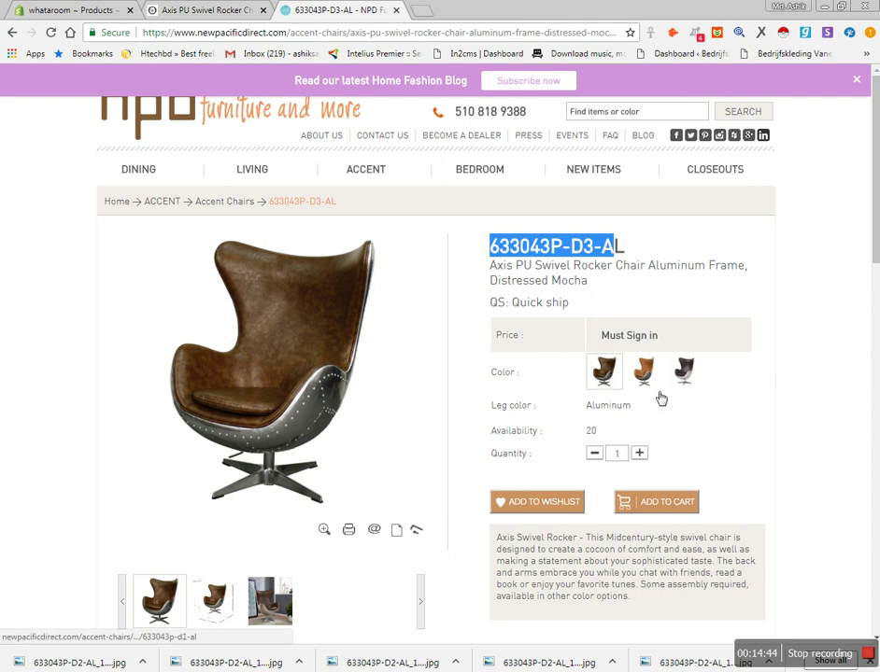
- Copy the Allen Molded PC Chair's model number 618132-TC-M from the Excel catalogue and search the NPD site for it
key("alt+Tab")
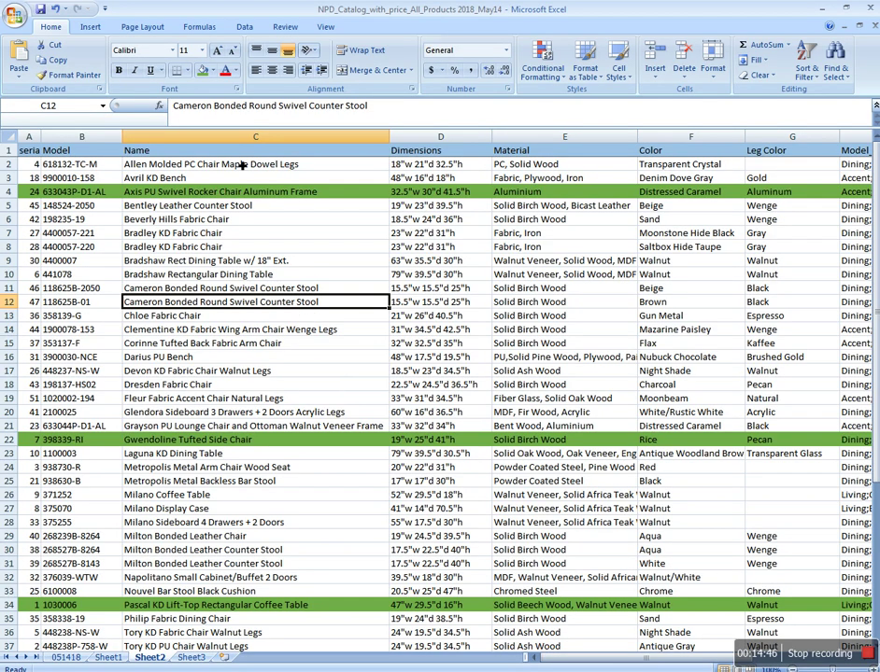
right_click(107, 165)
left_click(135, 187)
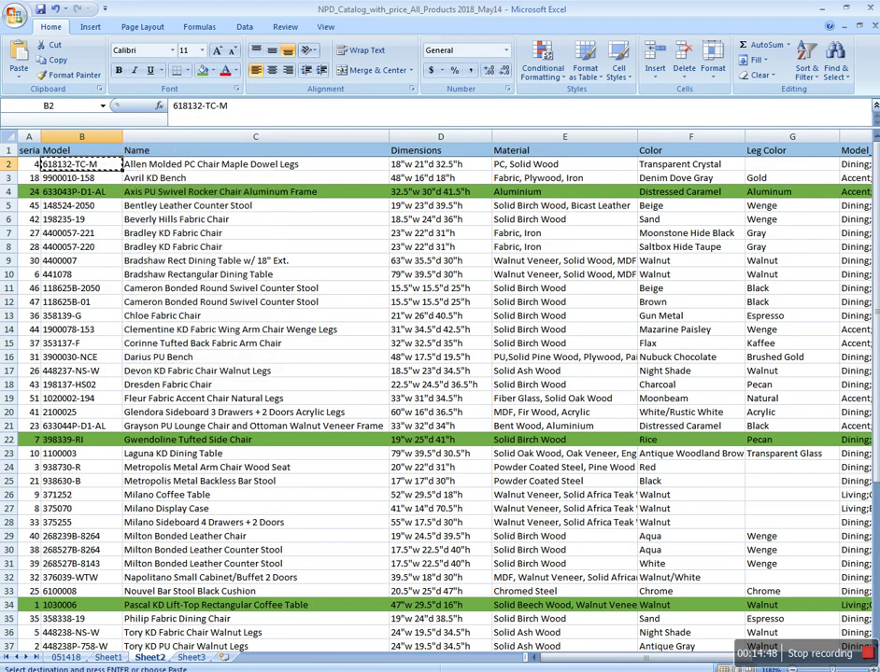
key("alt+Tab")
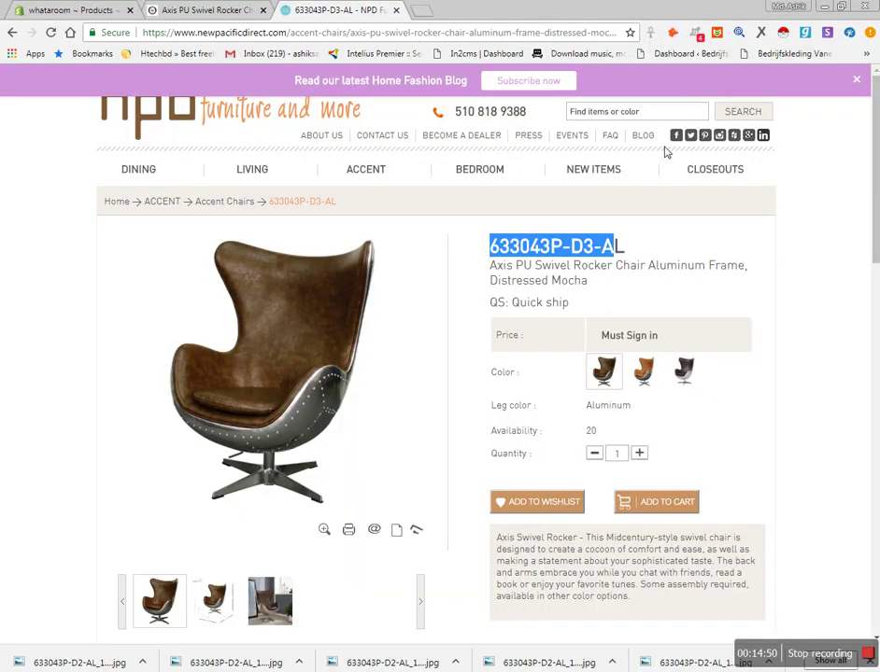
left_click(665, 114)
right_click(671, 118)
left_click(699, 194)
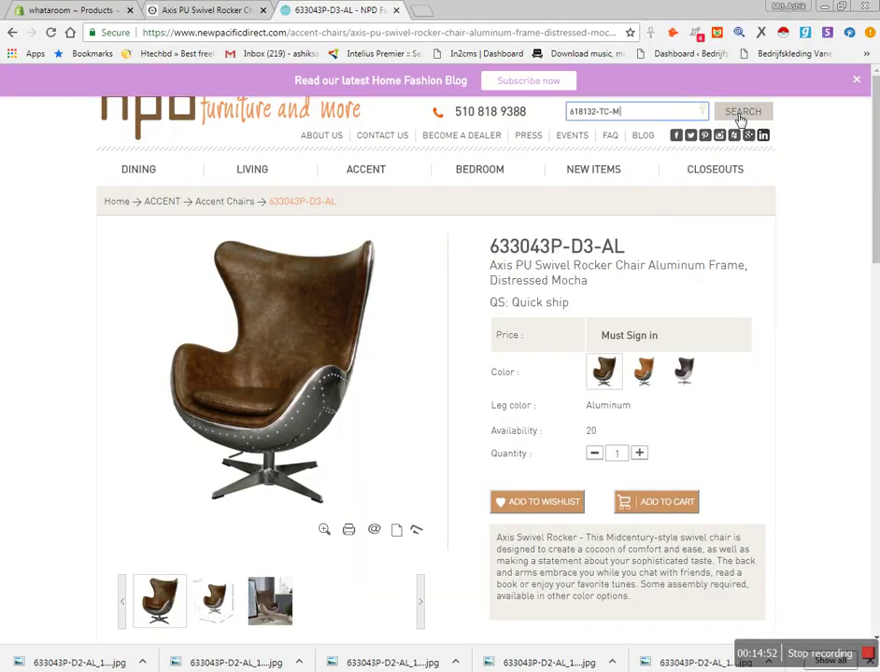
left_click(742, 111)
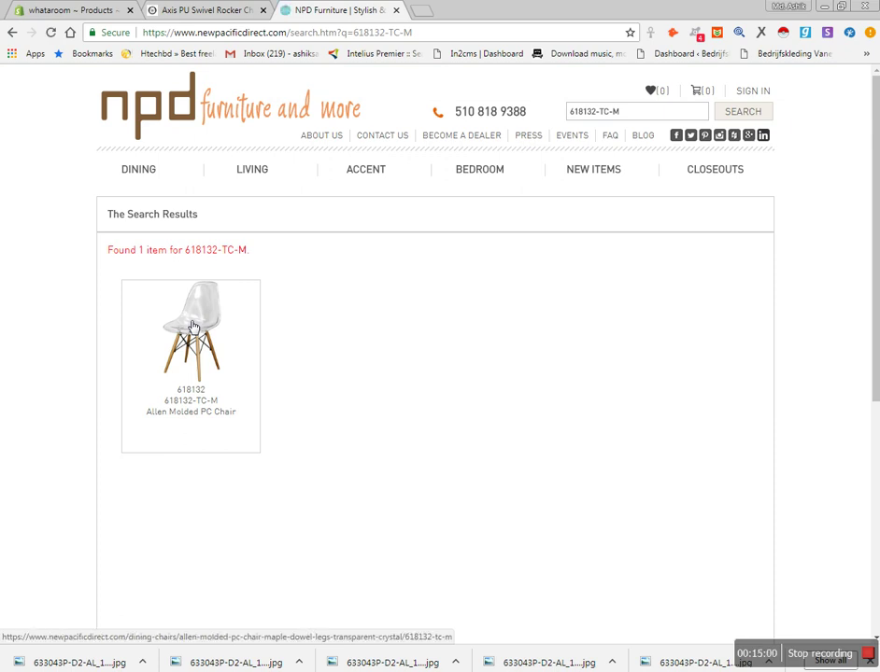
- Open the Allen Molded PC Chair page on the NPD site, view its details, and return to the Excel catalogue
left_click(227, 333)
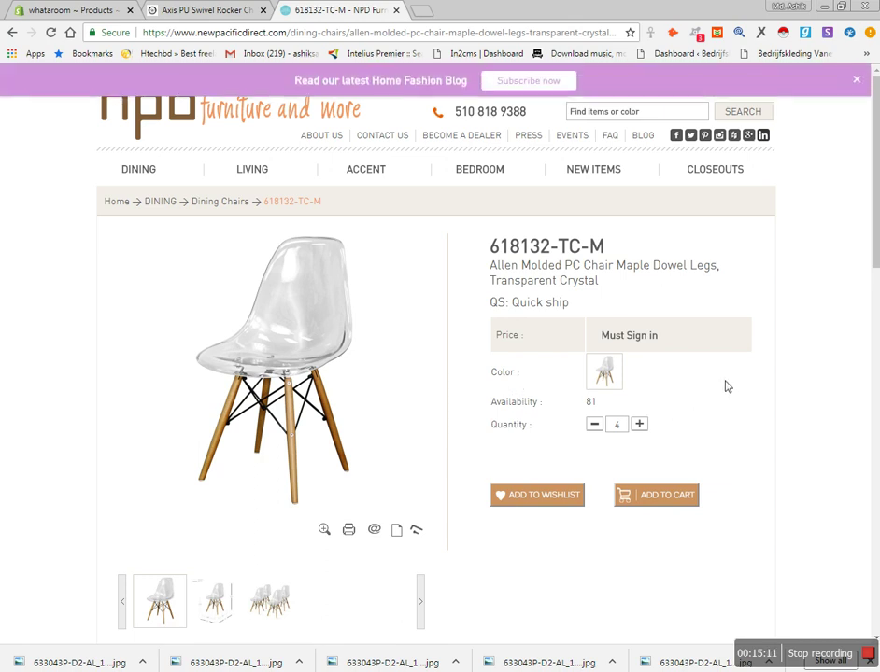
scroll(695, 387, "down", 1)
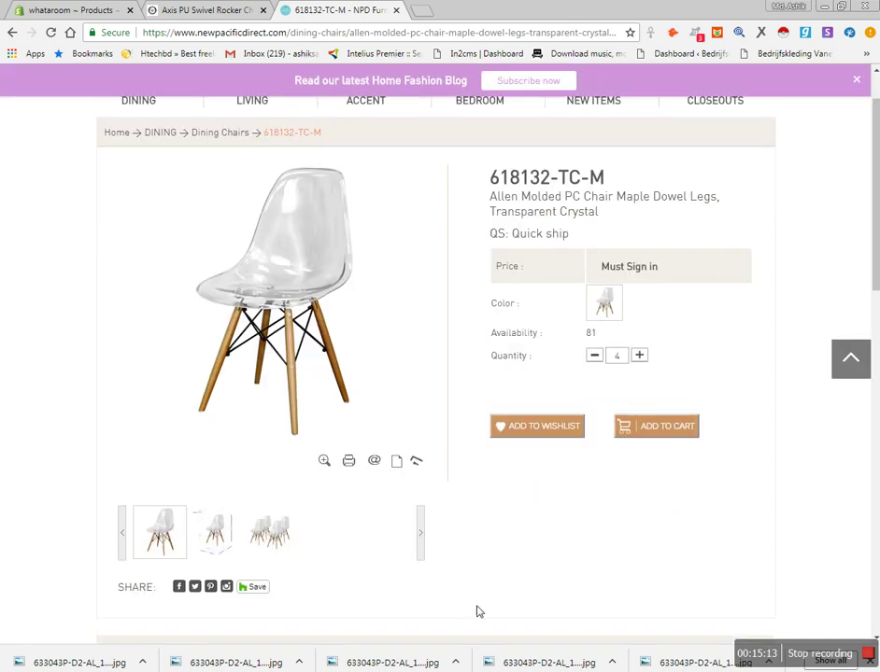
key("alt+Tab")
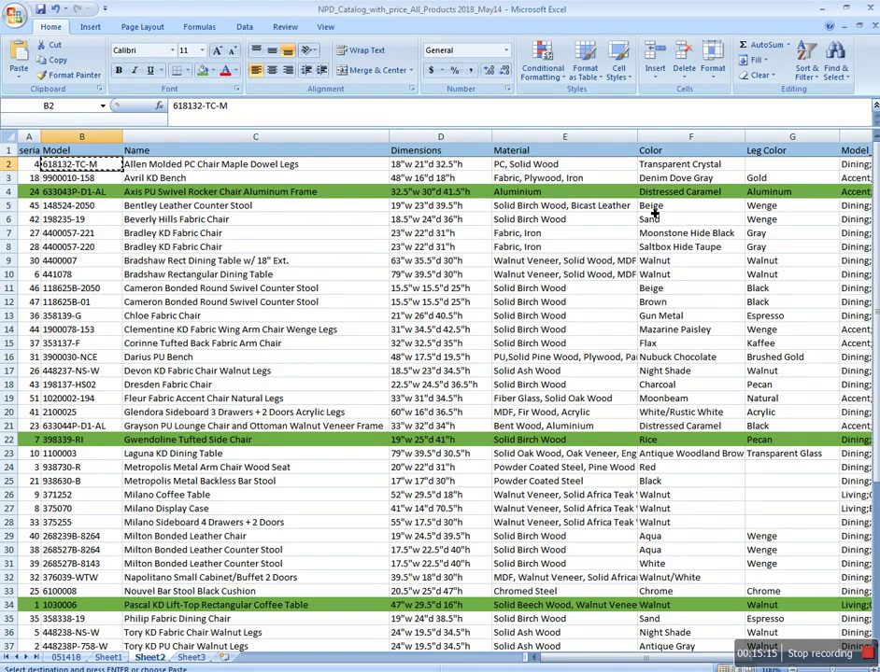
- Compare the Allen Molded PC Chair's color and leg color cells in the Excel catalogue with its details on the NPD product page
left_click(790, 168)
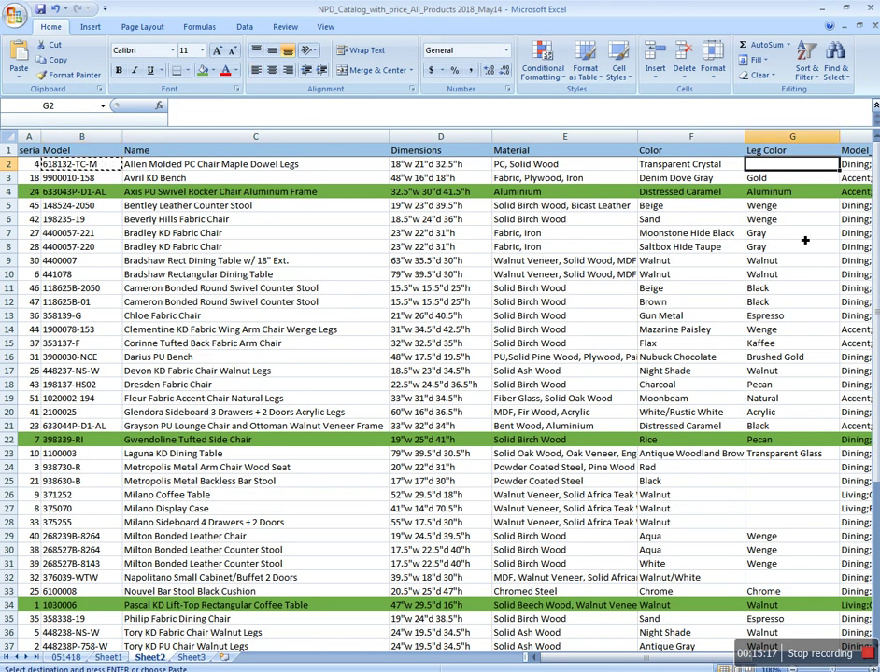
key("Left")
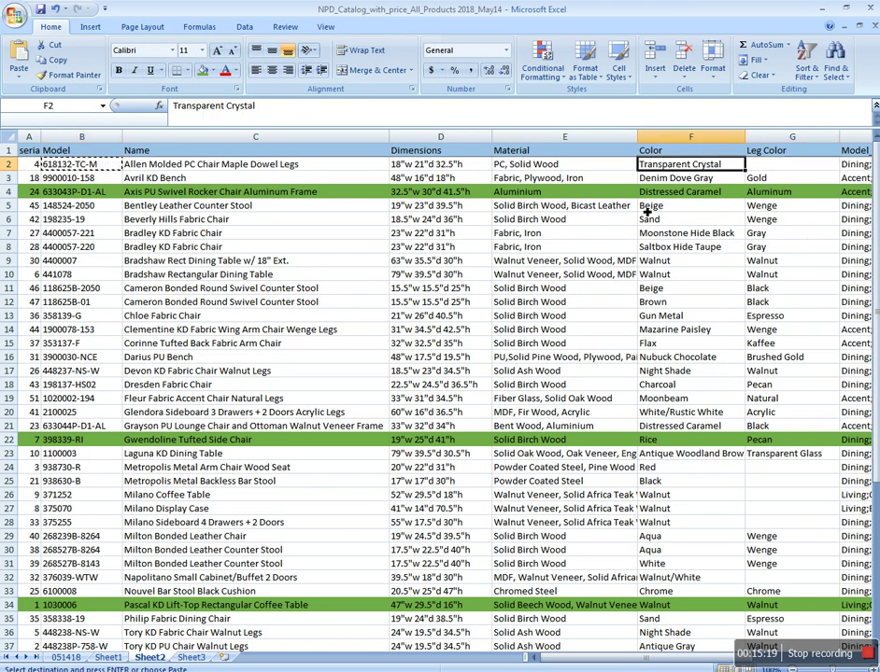
key("alt+Tab")
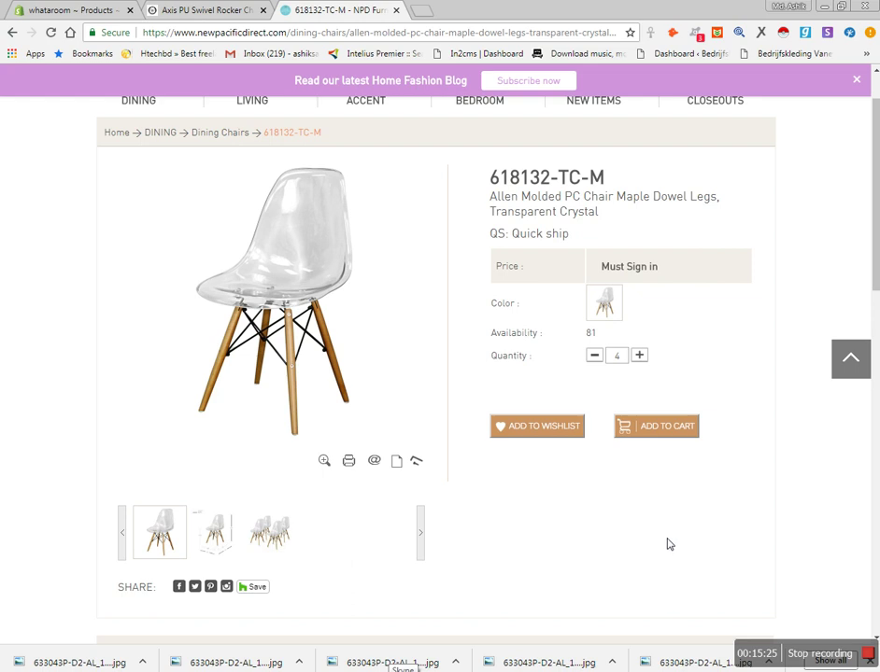
scroll(826, 289, "down", 3)
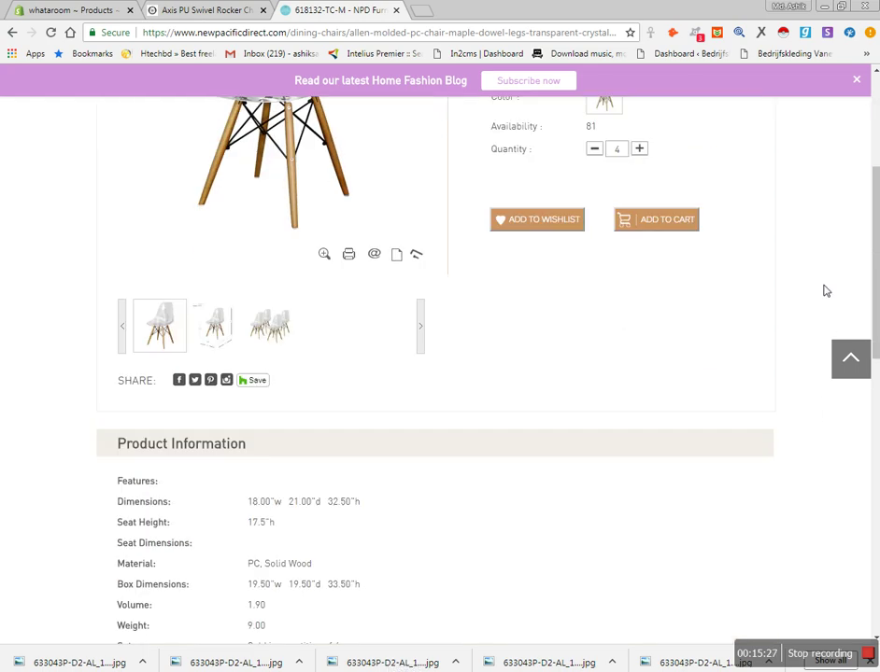
scroll(826, 295, "down", 1)
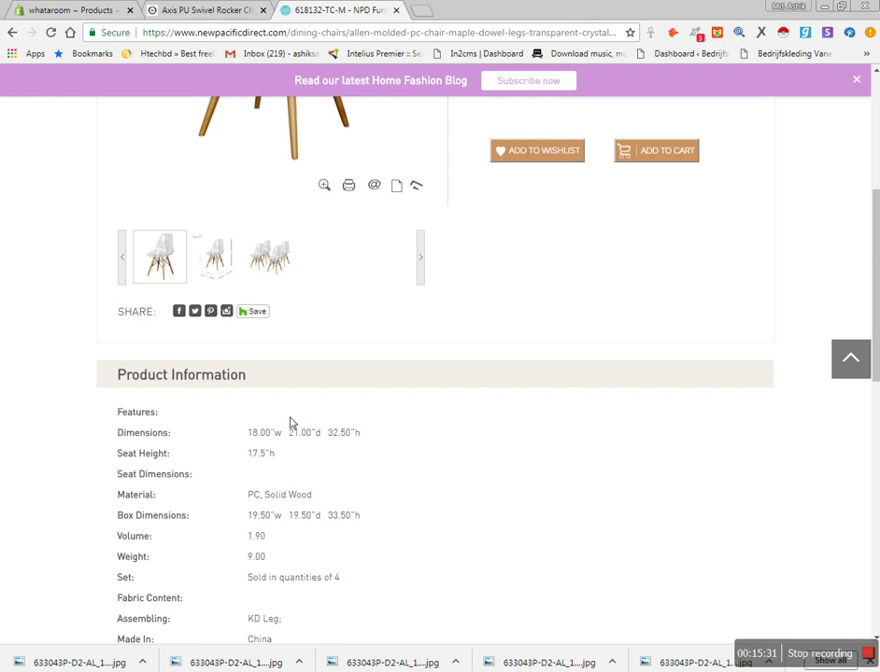
scroll(661, 554, "up", 3)
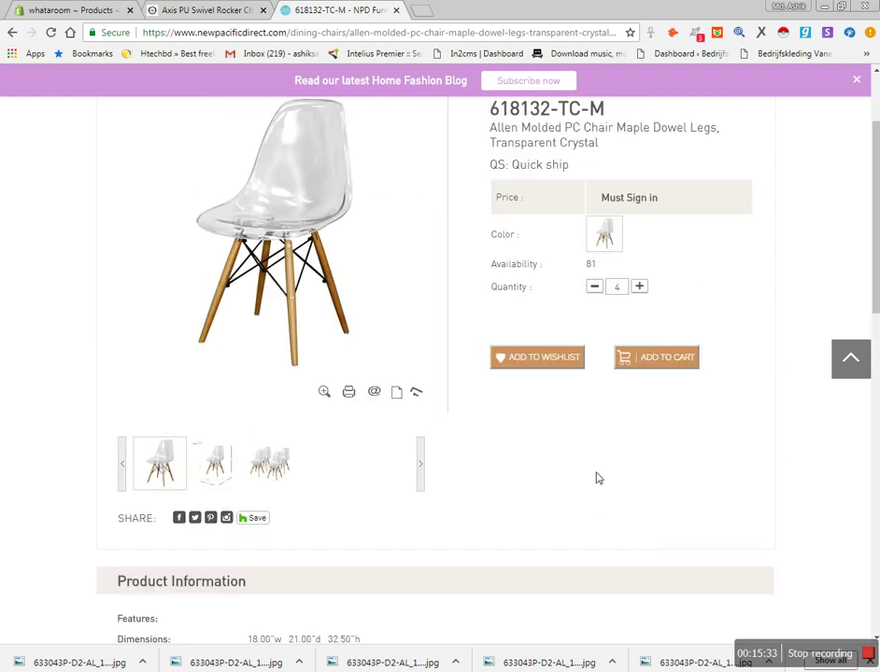
scroll(599, 478, "up", 2)
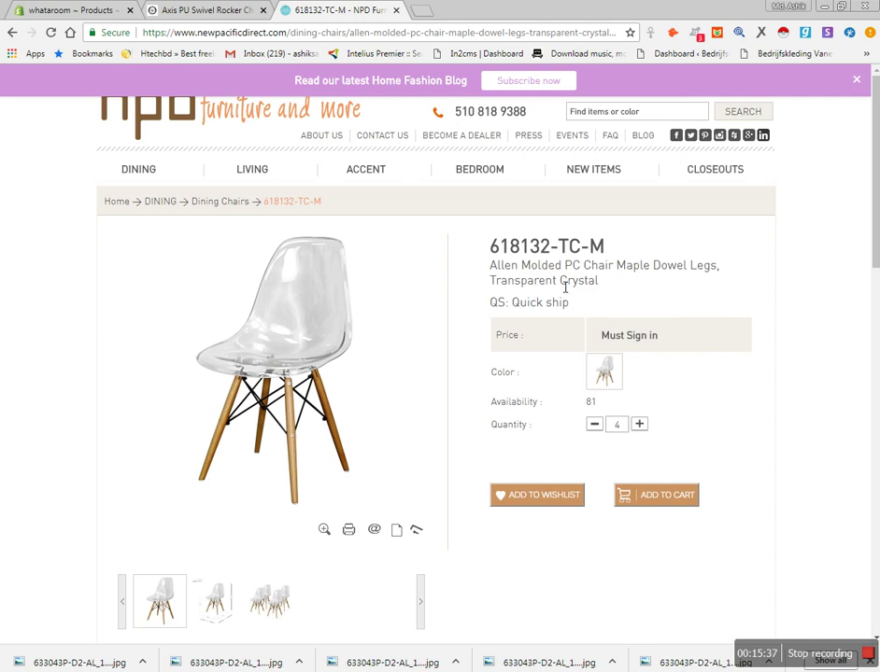
- Return to the Excel catalogue and slightly narrow the Color column
key("alt+Tab")
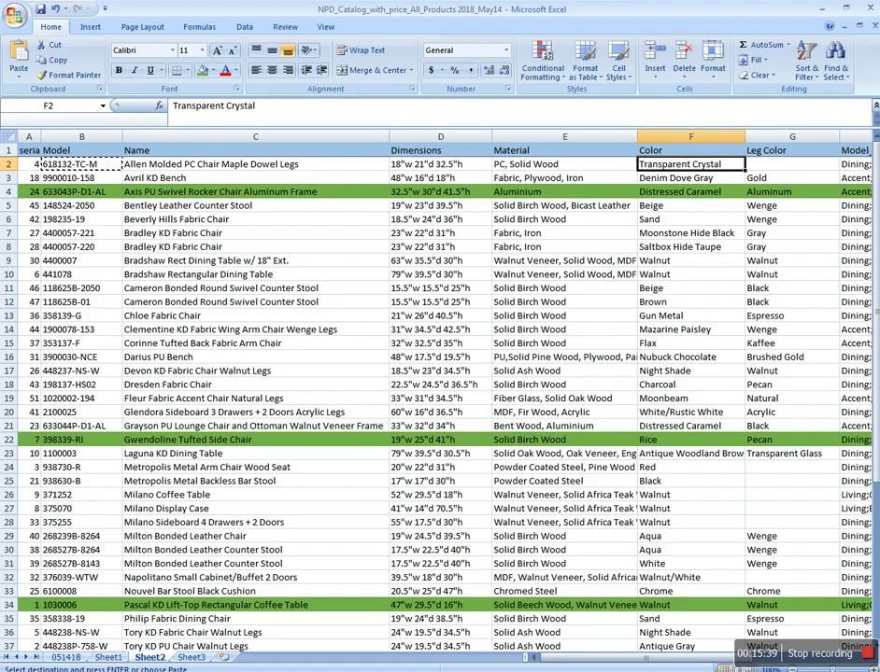
scroll(690, 359, "down", 2)
scroll(690, 358, "up", 2)
left_click_drag(748, 147, 737, 149)
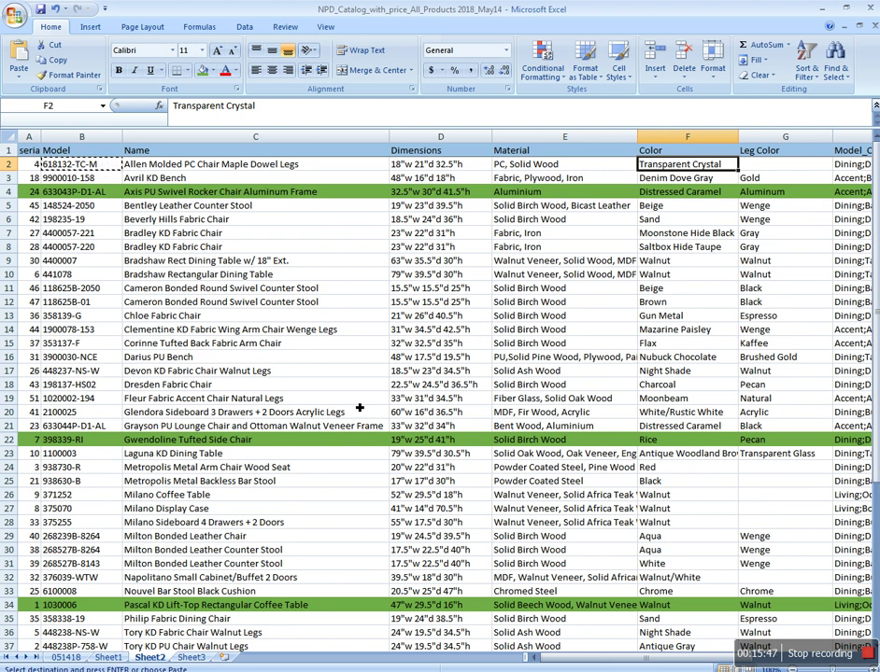
scroll(356, 412, "down", 2)
scroll(355, 412, "up", 2)
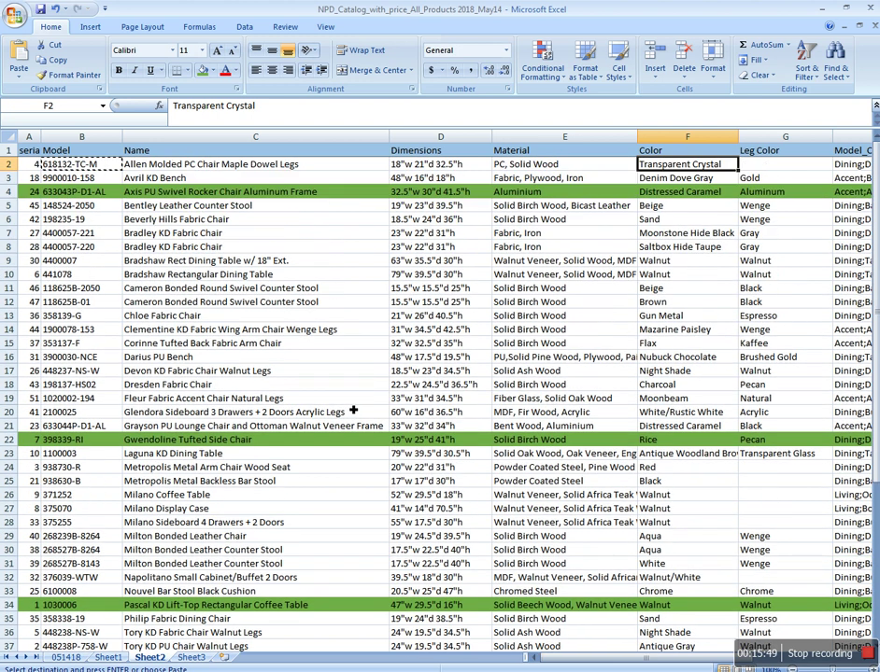